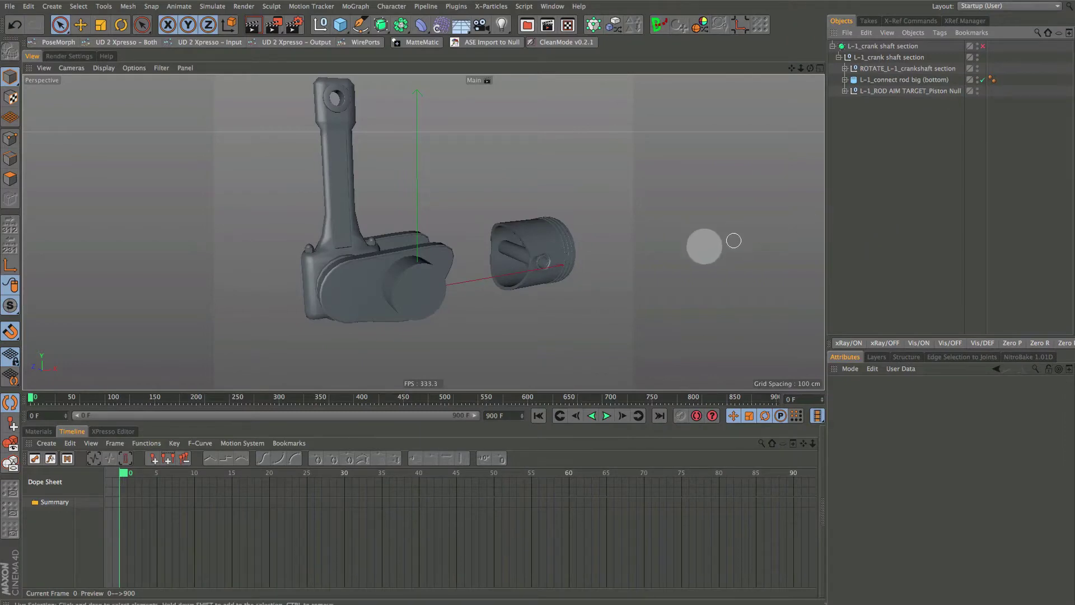
# Step: Switch the crank shaft section's Subdivision Surface on to preview the smoothed parts, and switch it off again
pyautogui.moveTo(446, 266)
pyautogui.keyDown('alt'); pyautogui.mouseDown()
pyautogui.moveTo(521, 262)
pyautogui.moveTo(443, 264)
pyautogui.mouseUp(); pyautogui.keyUp('alt')
pyautogui.click(997, 47)
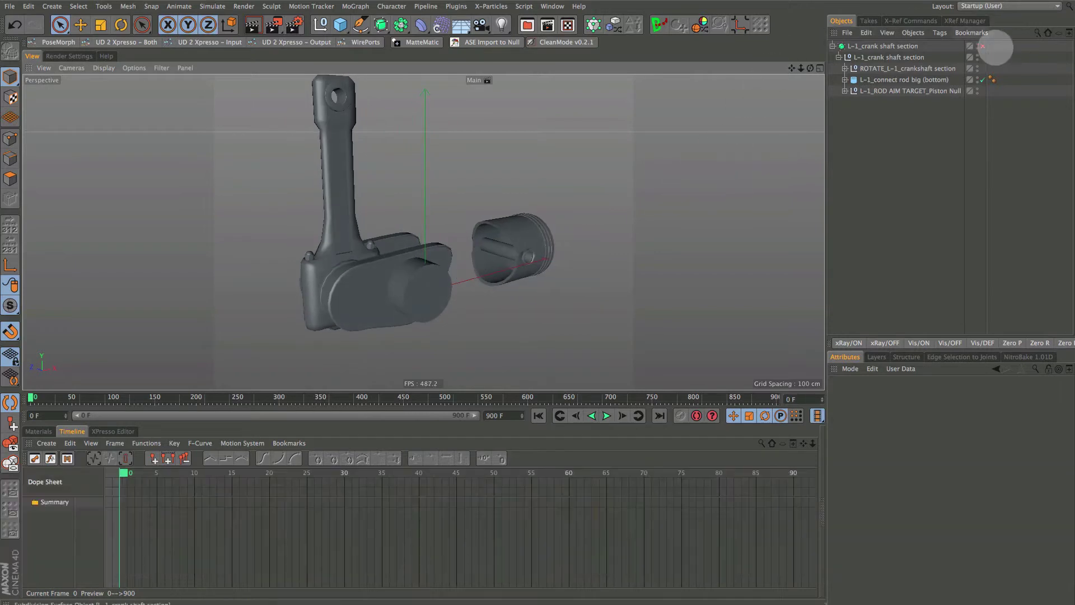
pyautogui.keyDown('alt'); pyautogui.moveTo(299, 281); pyautogui.dragTo(499, 240); pyautogui.keyUp('alt')
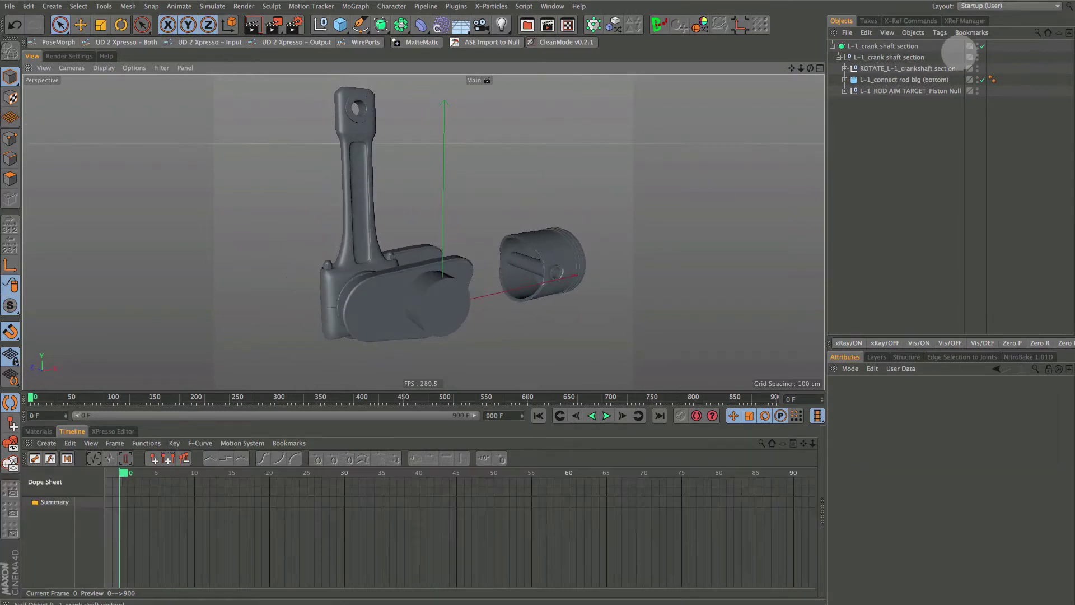
pyautogui.click(983, 46)
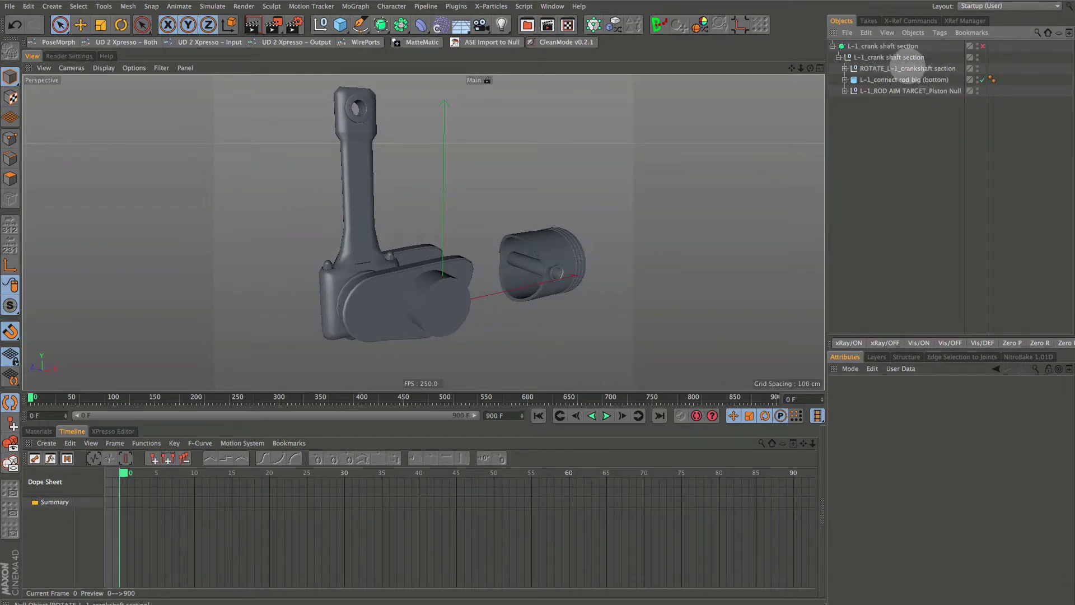
# Step: Test the bank rotation of the ROTATE_L-1_crankshaft section null and restore it to 0°
pyautogui.click(902, 68)
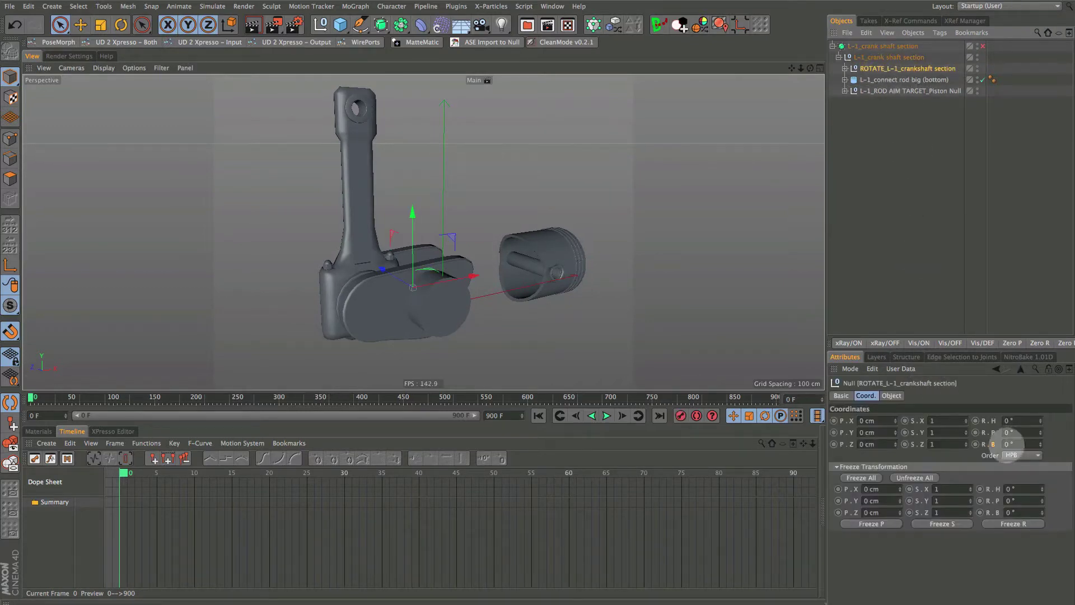
pyautogui.moveTo(1040, 444)
pyautogui.mouseDown()
pyautogui.moveTo(1039, 462)
pyautogui.moveTo(1040, 437)
pyautogui.moveTo(1040, 451)
pyautogui.mouseUp()
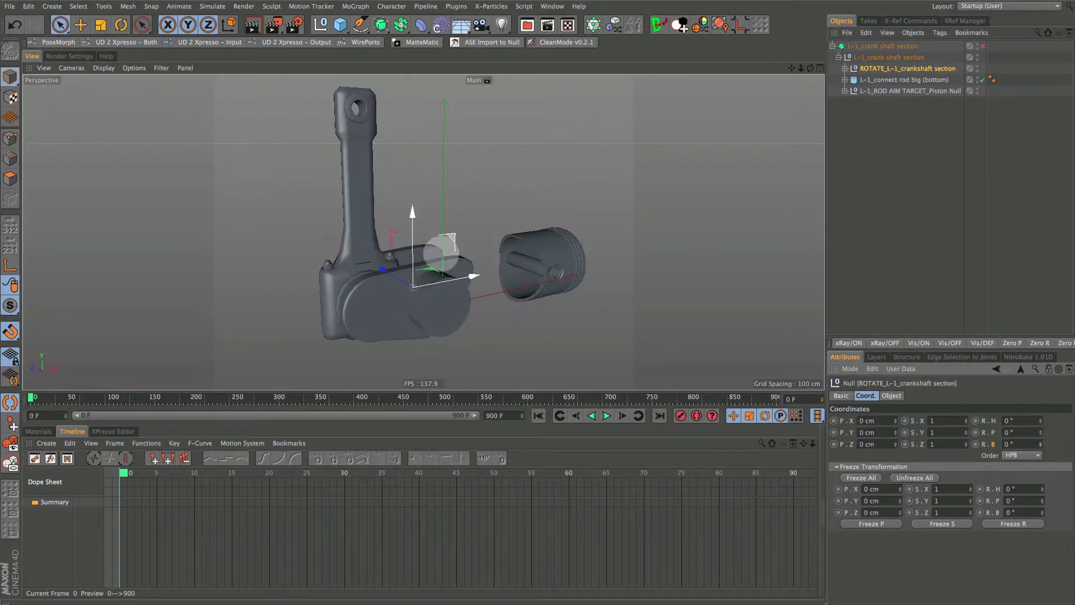
pyautogui.keyDown('alt'); pyautogui.moveTo(442, 252); pyautogui.dragTo(371, 288); pyautogui.keyUp('alt')
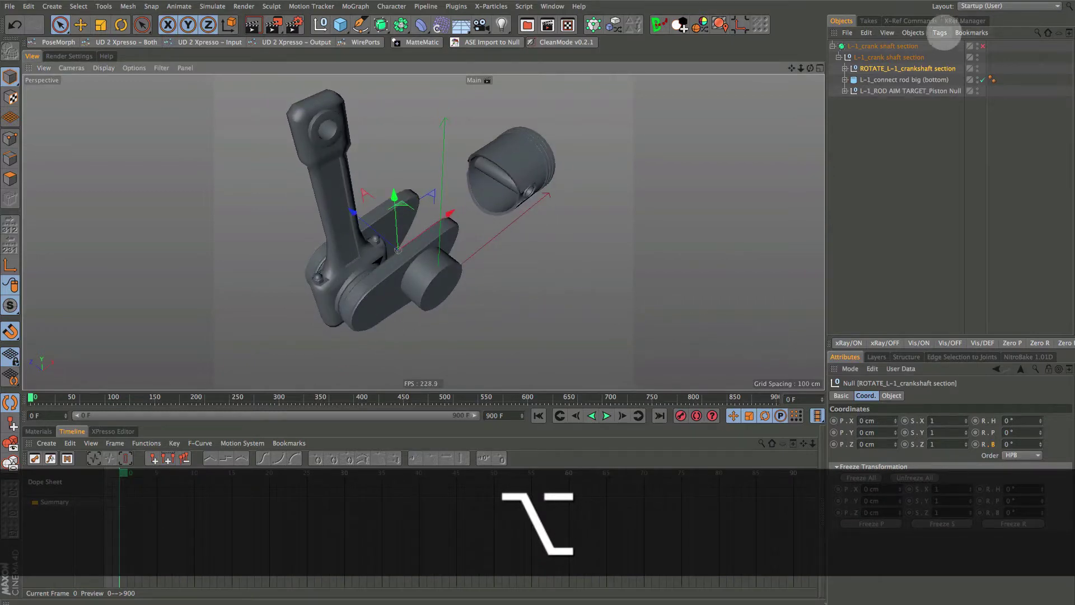
pyautogui.moveTo(1043, 447); pyautogui.dragTo(1040, 450)
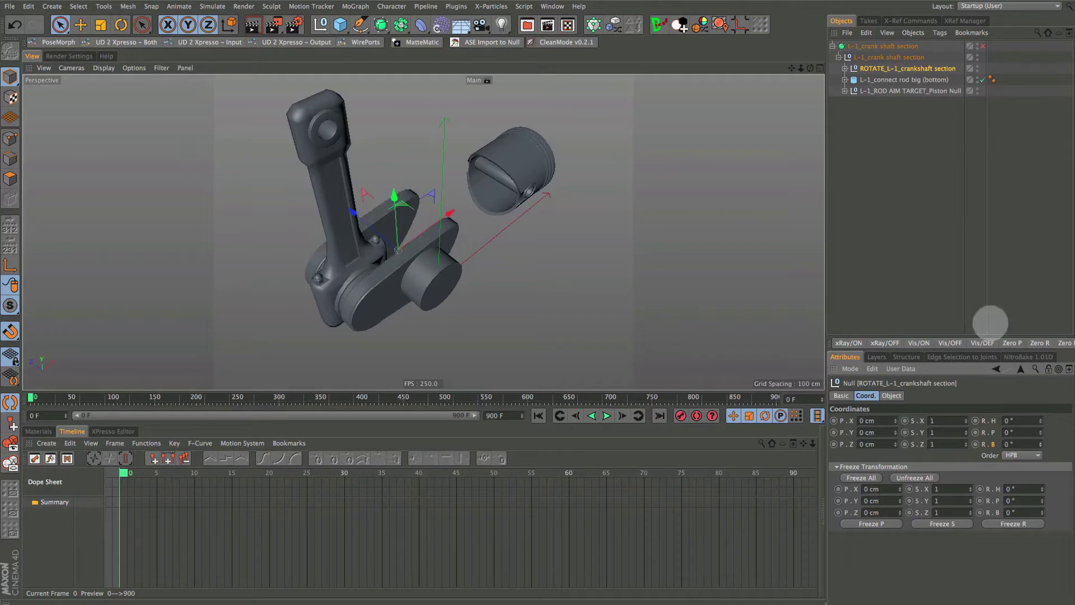
pyautogui.click(896, 80)
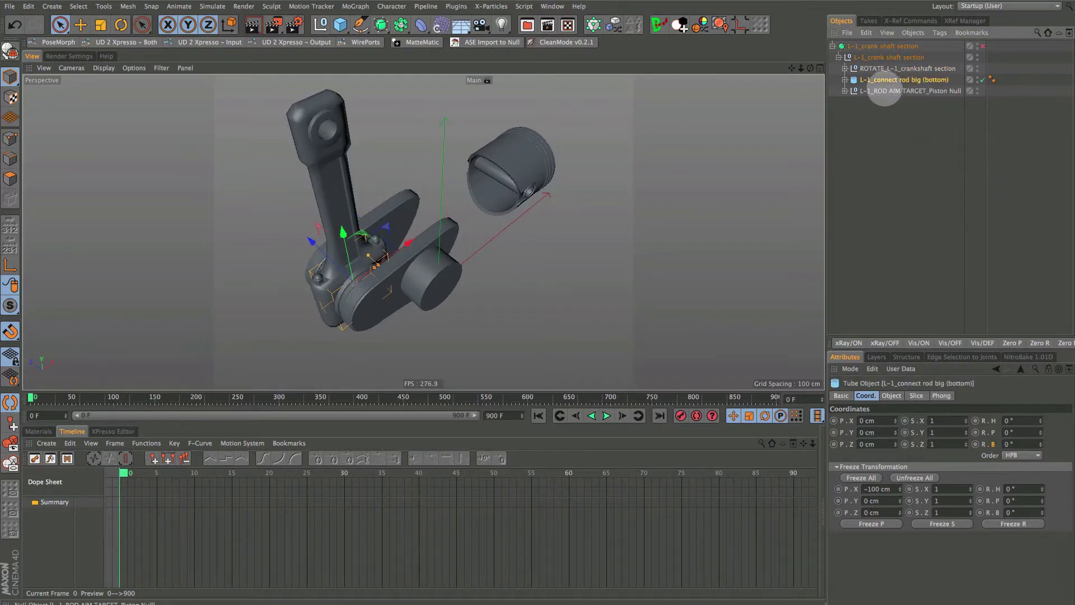
pyautogui.click(548, 126)
pyautogui.keyDown('alt'); pyautogui.moveTo(526, 168); pyautogui.dragTo(538, 199); pyautogui.keyUp('alt')
pyautogui.moveTo(424, 231)
pyautogui.keyDown('alt'); pyautogui.mouseDown()
pyautogui.moveTo(398, 236)
pyautogui.moveTo(424, 232)
pyautogui.moveTo(414, 228)
pyautogui.moveTo(443, 241)
pyautogui.mouseUp(); pyautogui.keyUp('alt')
# Step: Keyframe the bank rotation of the ROTATE_L-1_crankshaft section null at 0° on frame 0 and 360° on frame 40
pyautogui.click(865, 69)
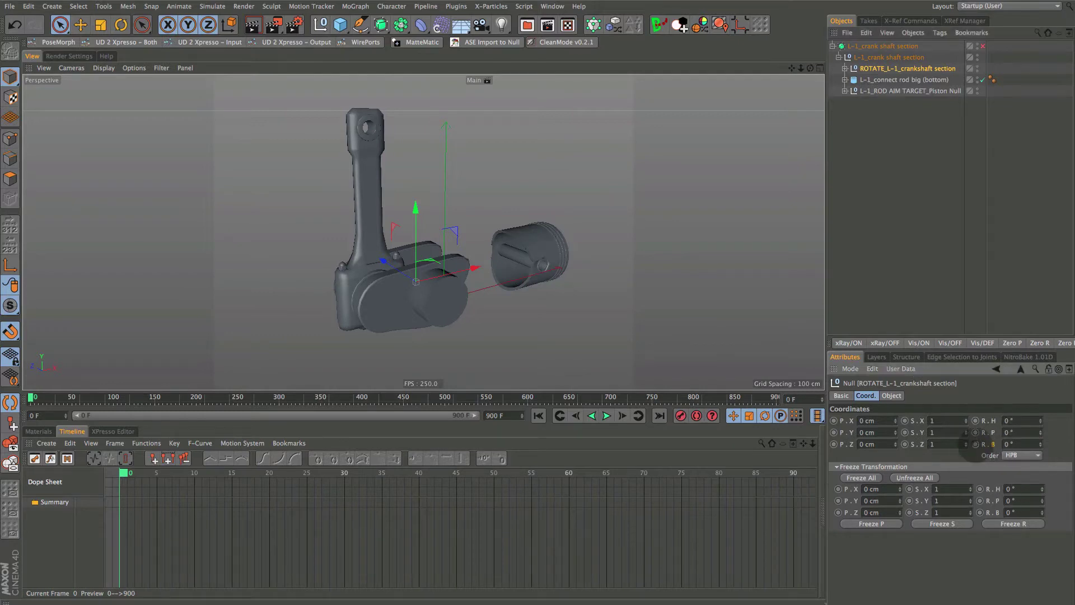
pyautogui.keyDown('ctrl'); pyautogui.click(975, 444); pyautogui.keyUp('ctrl')
pyautogui.click(34, 398)
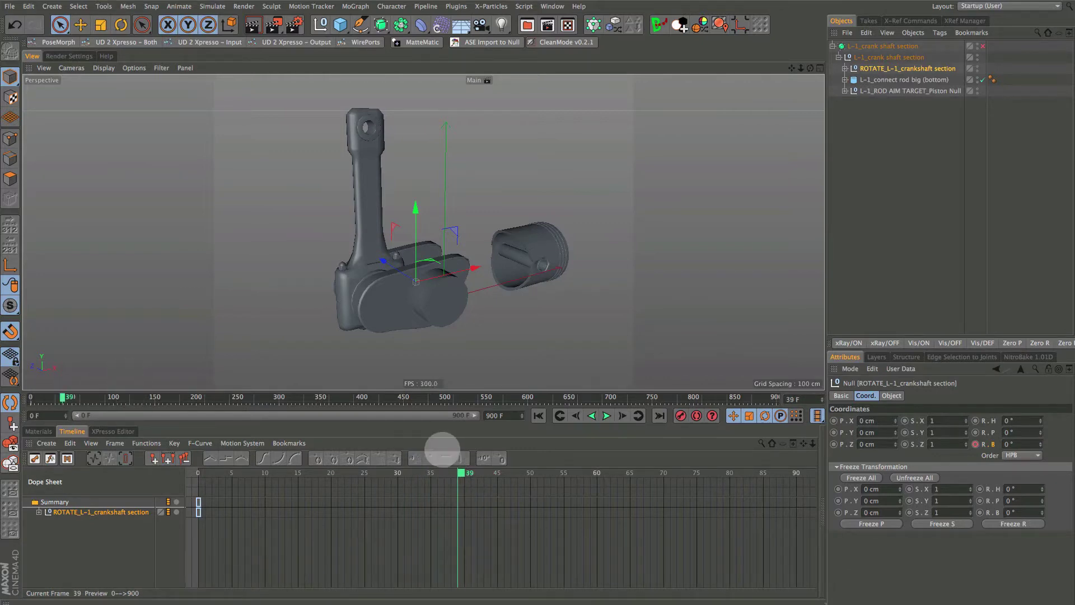
pyautogui.click(622, 415)
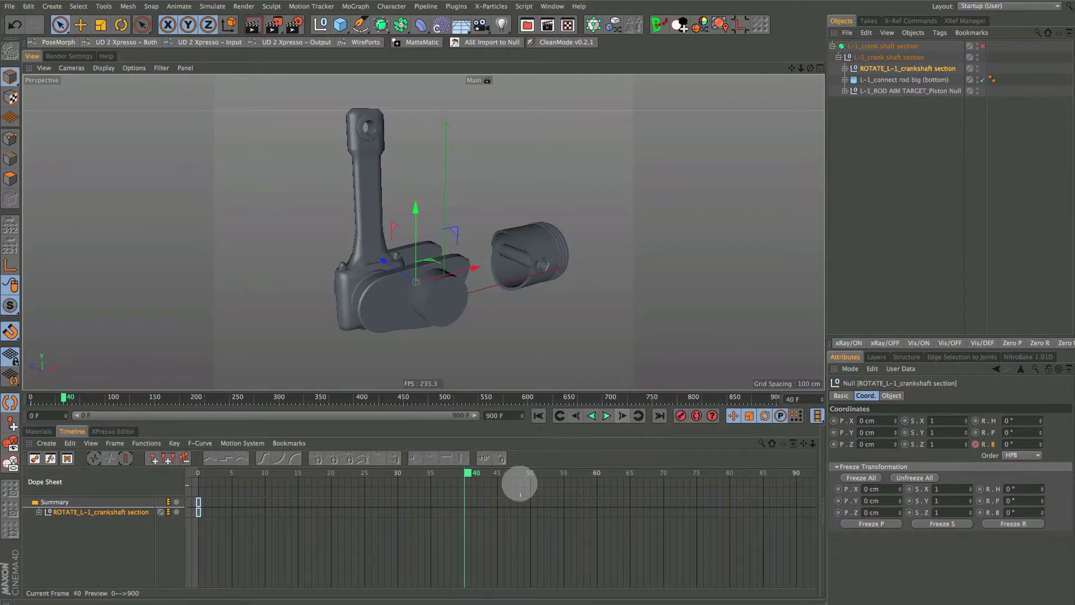
pyautogui.click(1008, 444)
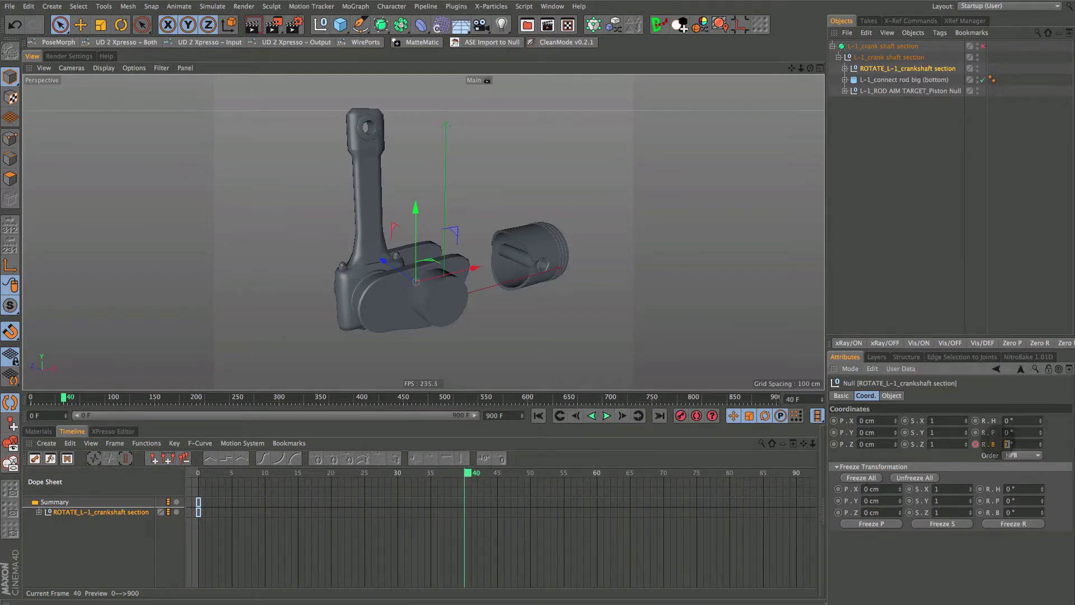
pyautogui.write('36')
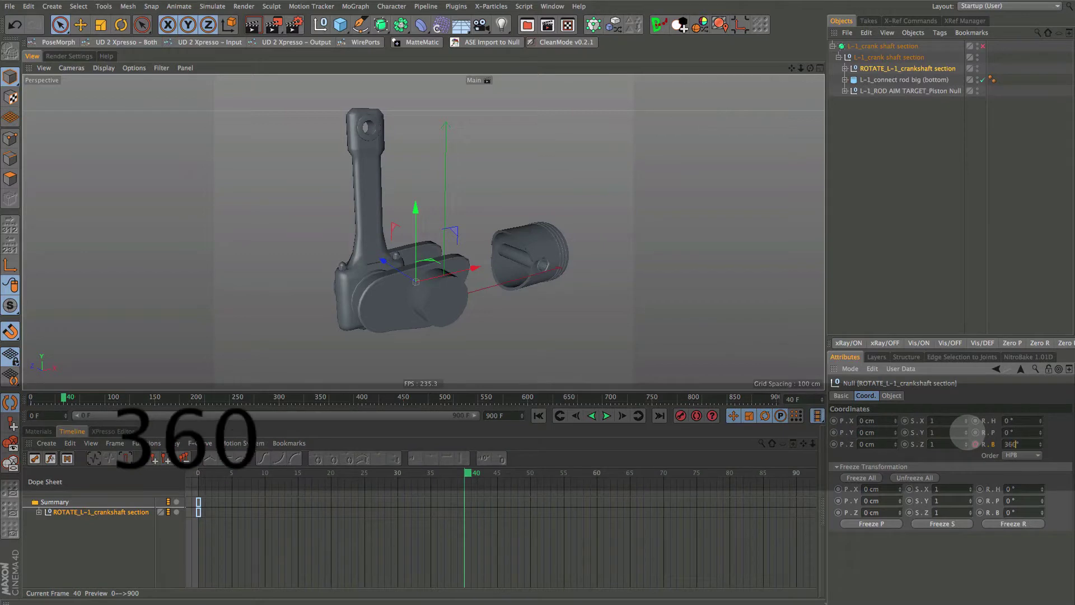
pyautogui.write('0')
pyautogui.press('Return')
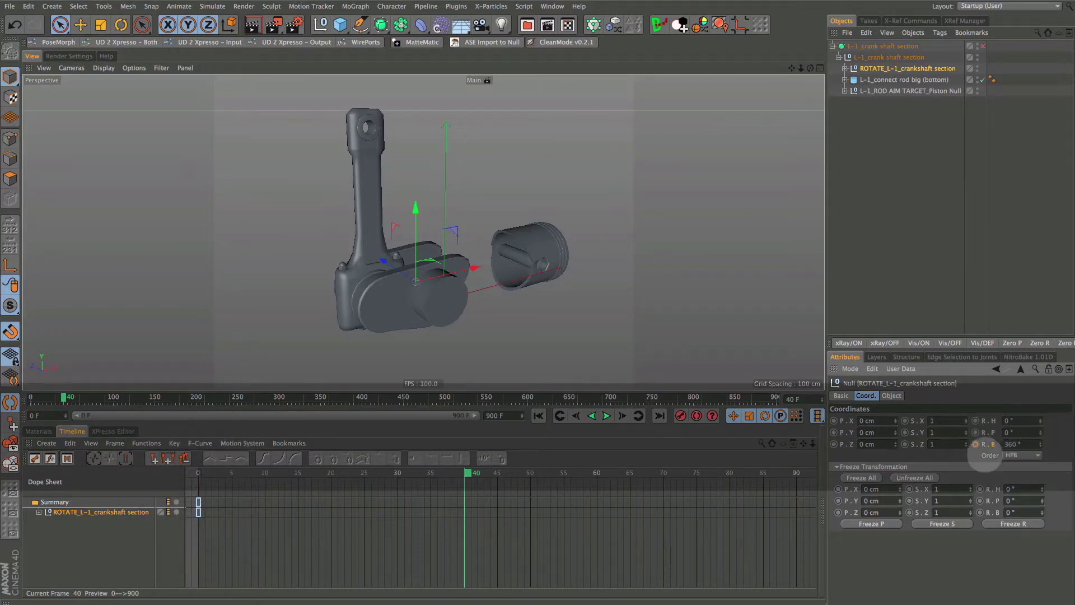
pyautogui.click(976, 444)
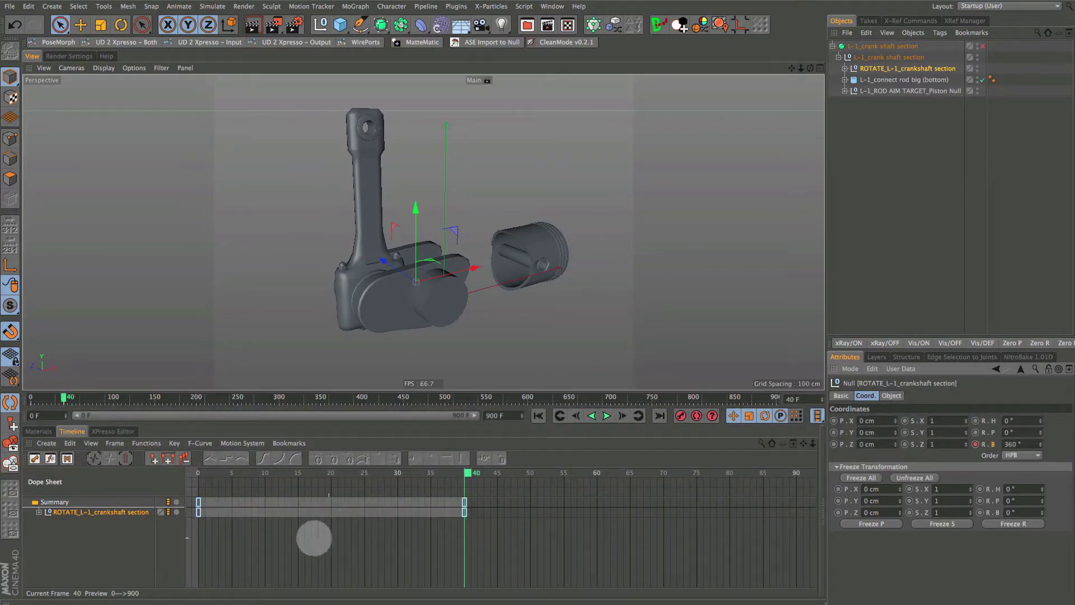
# Step: Set the crankshaft's rotation keys to linear interpolation and make the bank track repeat 100 times after its end
pyautogui.click(93, 512)
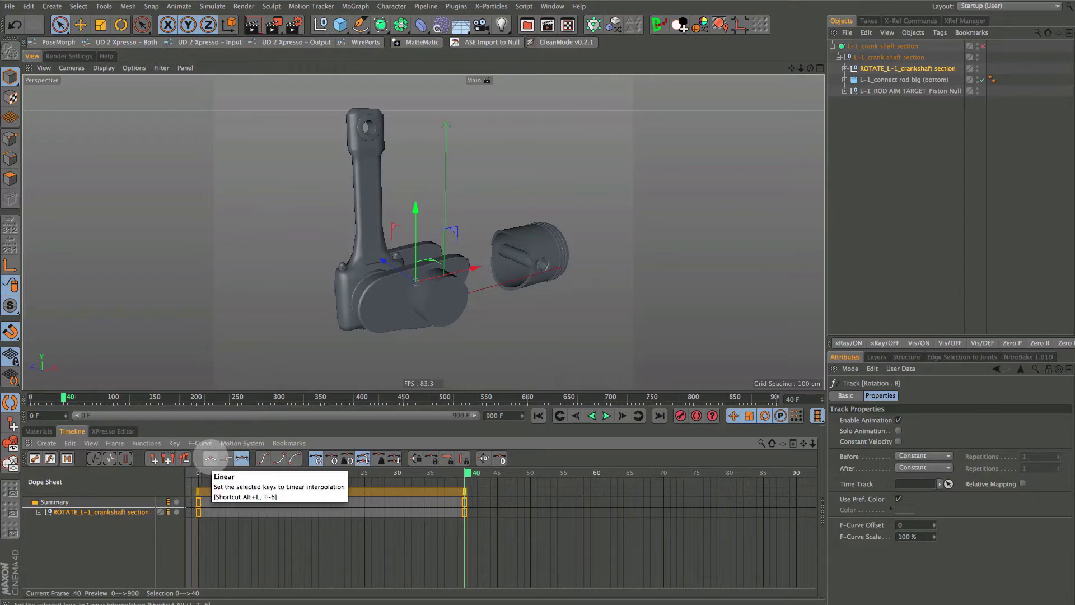
pyautogui.click(211, 458)
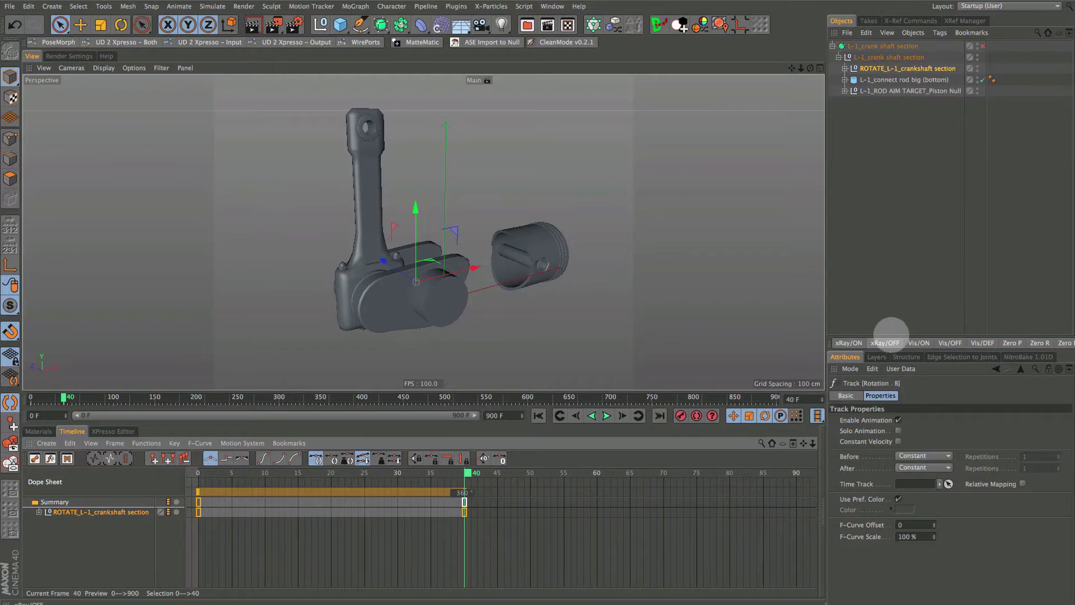
pyautogui.moveTo(890, 336); pyautogui.dragTo(888, 239)
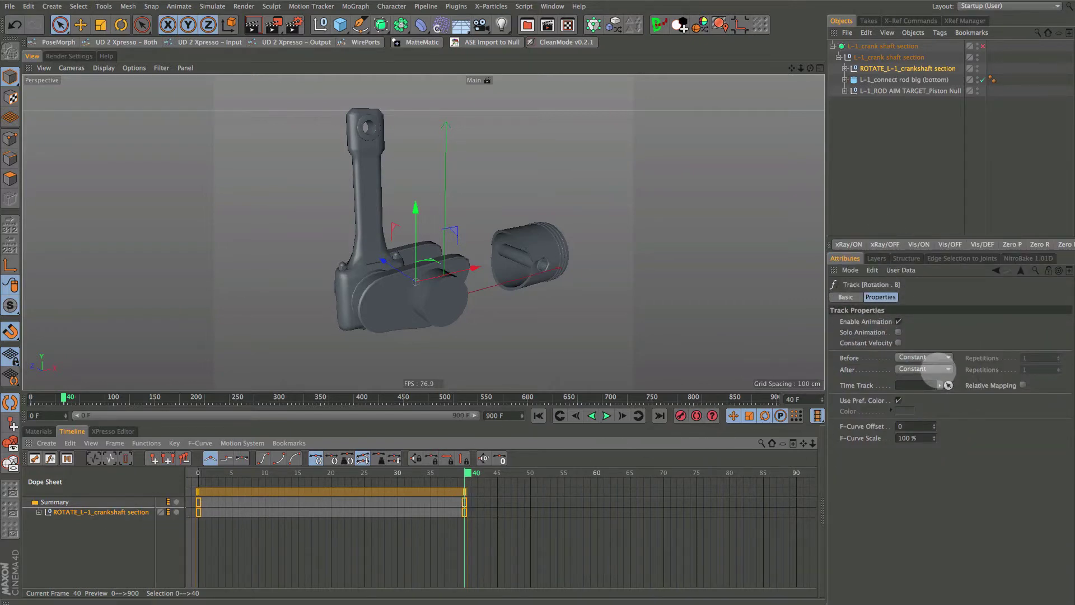
pyautogui.click(924, 370)
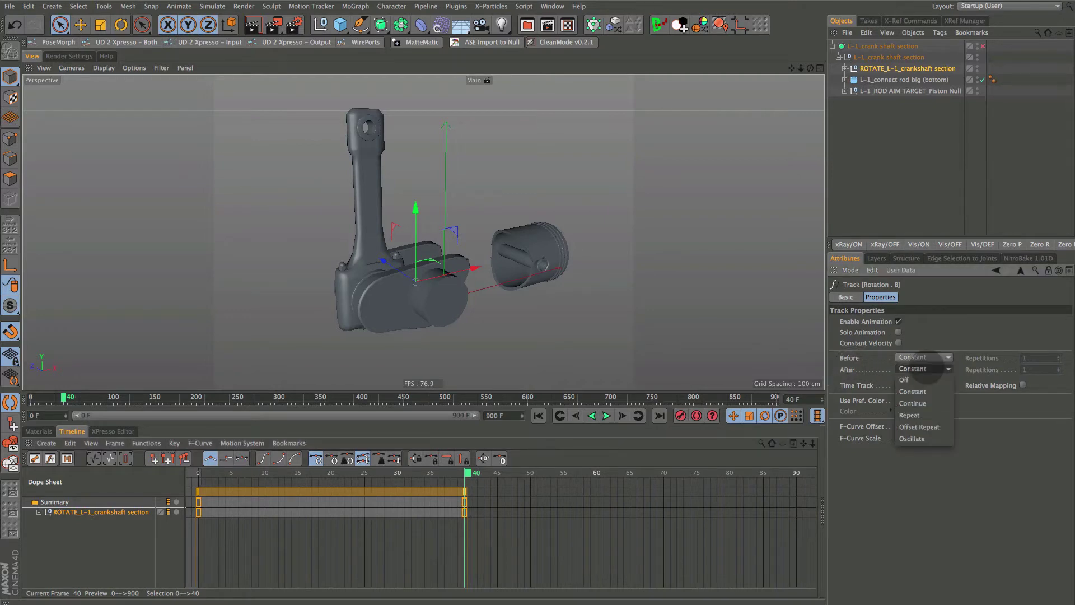
pyautogui.click(930, 415)
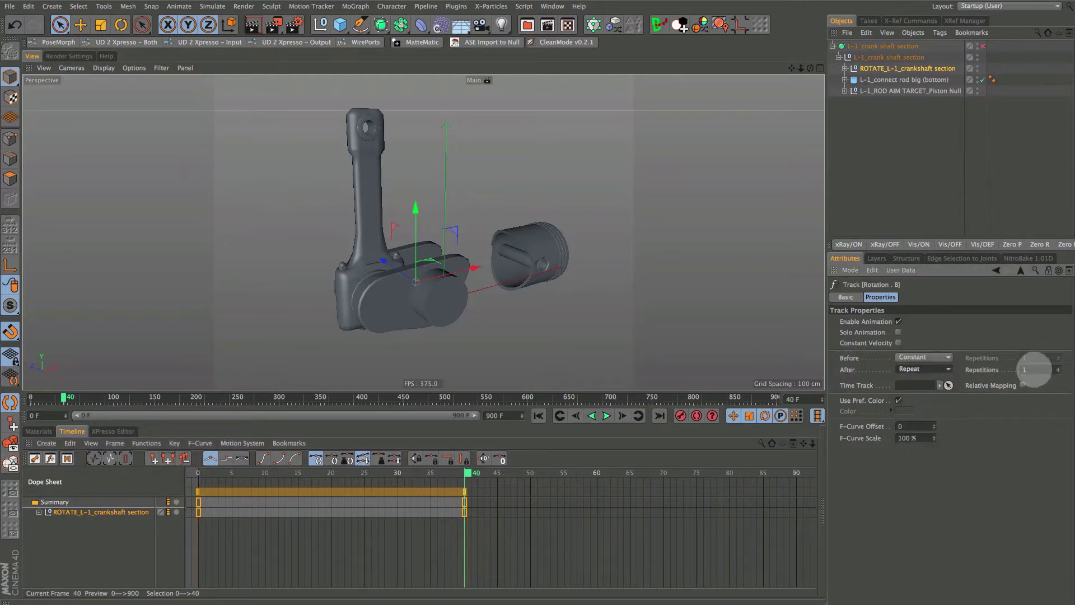
pyautogui.write('00')
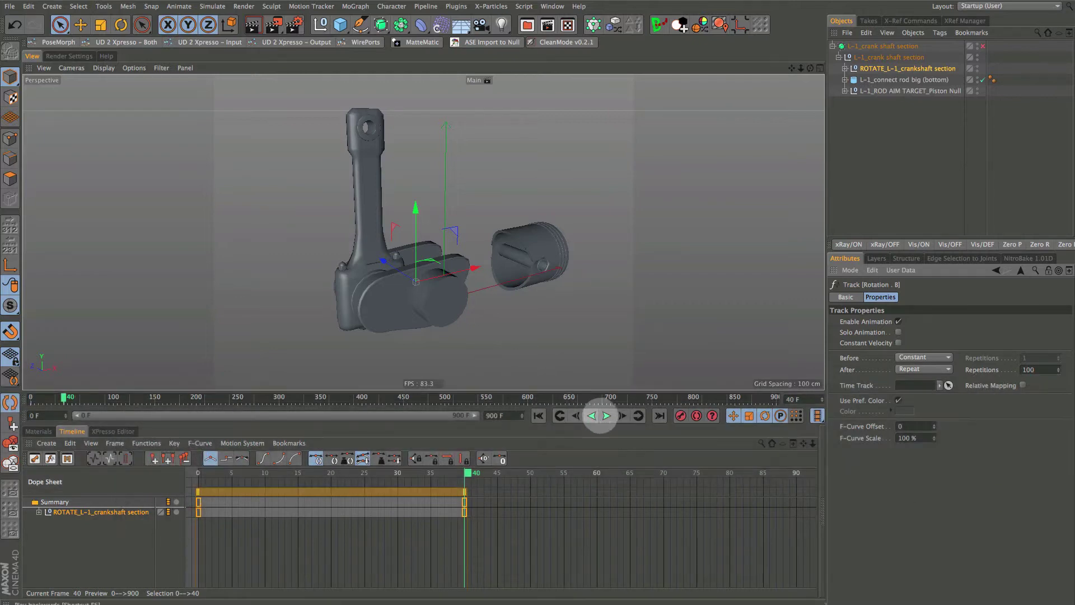
# Step: Play the animation to check the crankshaft's looping rotation, stop it, and return to frame 0 with nothing selected
pyautogui.click(606, 415)
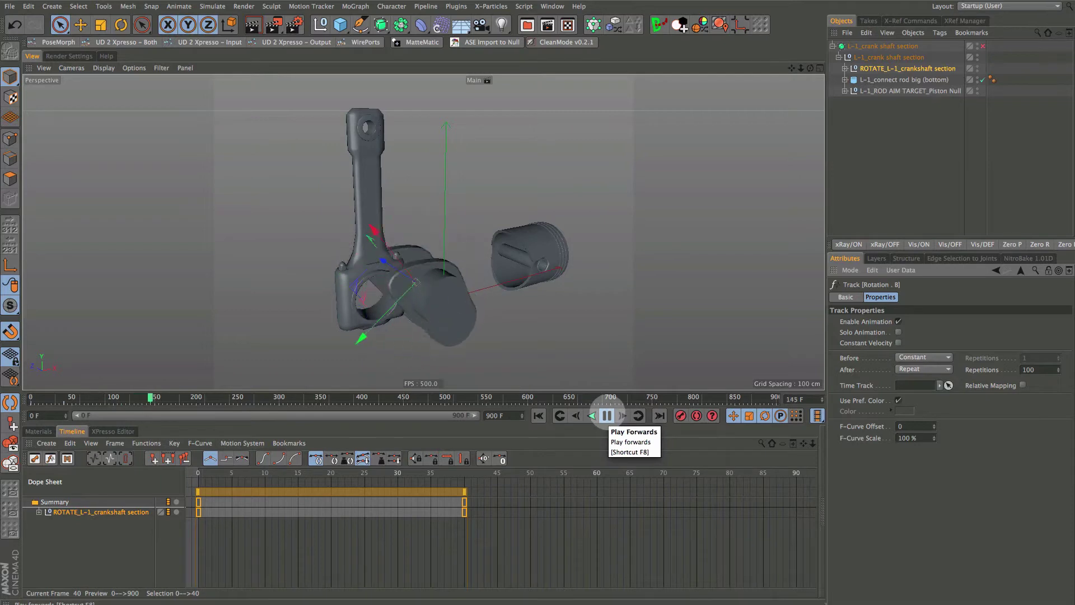
pyautogui.click(606, 415)
pyautogui.click(539, 416)
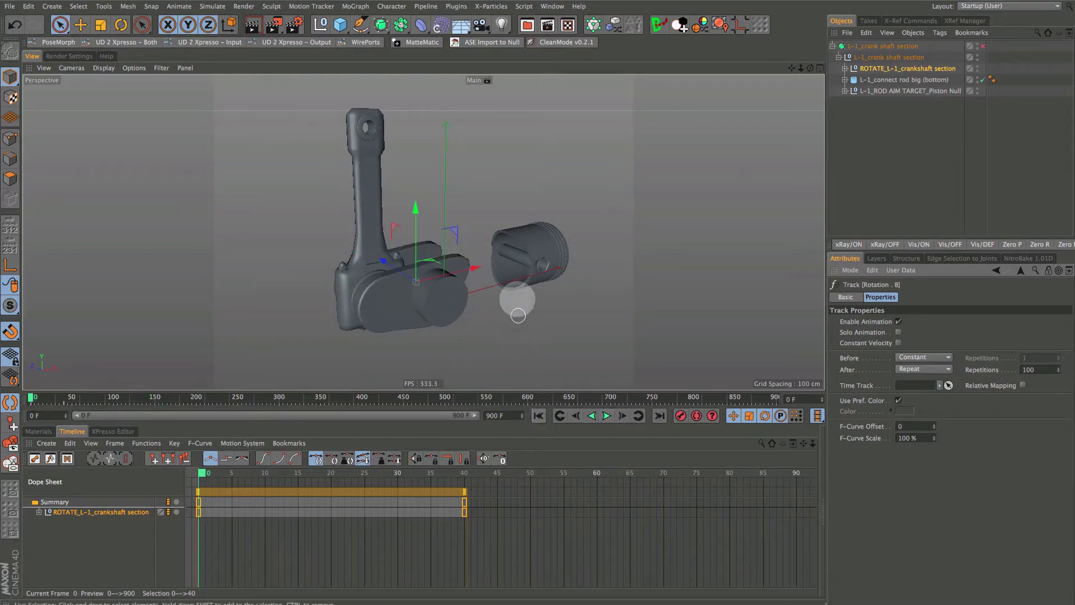
pyautogui.click(864, 168)
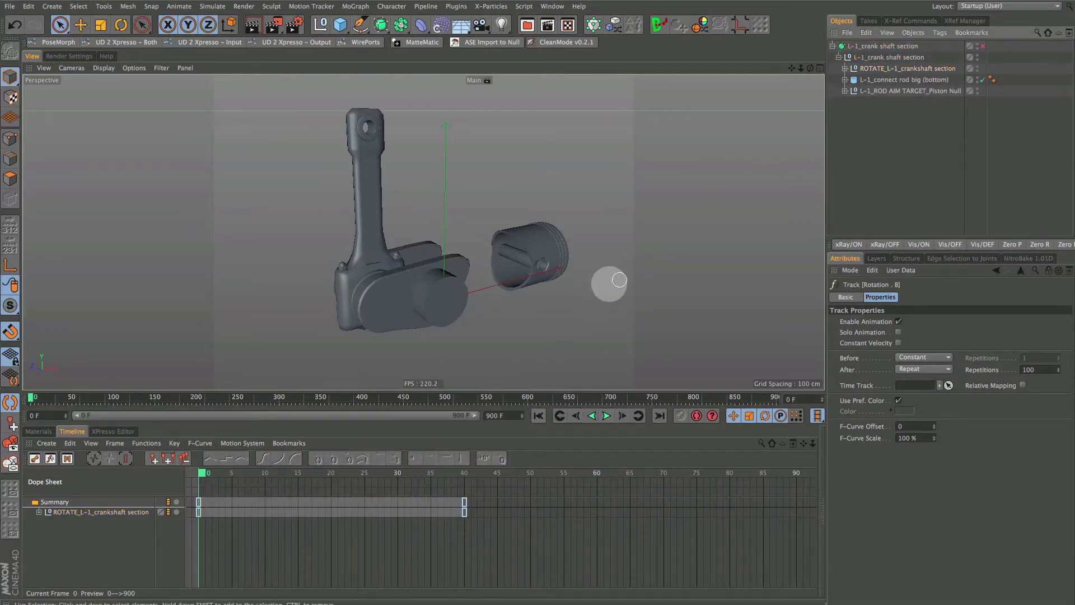
# Step: Add a Constraint tag to L-1_connect rod big (bottom) and enable its PSR constraint
pyautogui.keyDown('alt'); pyautogui.moveTo(544, 304); pyautogui.dragTo(515, 478); pyautogui.keyUp('alt')
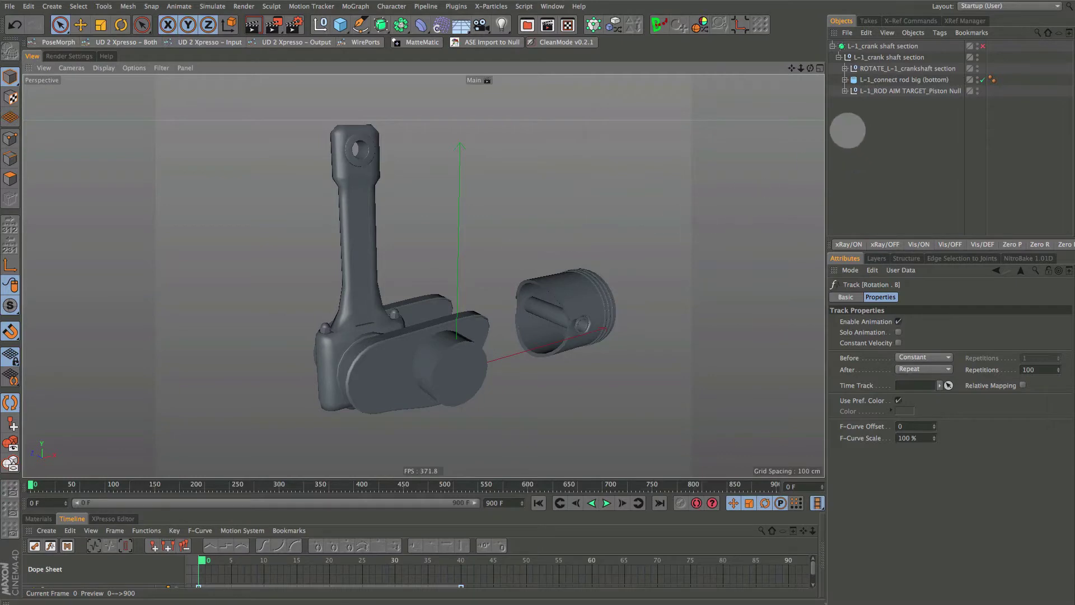
pyautogui.click(892, 80)
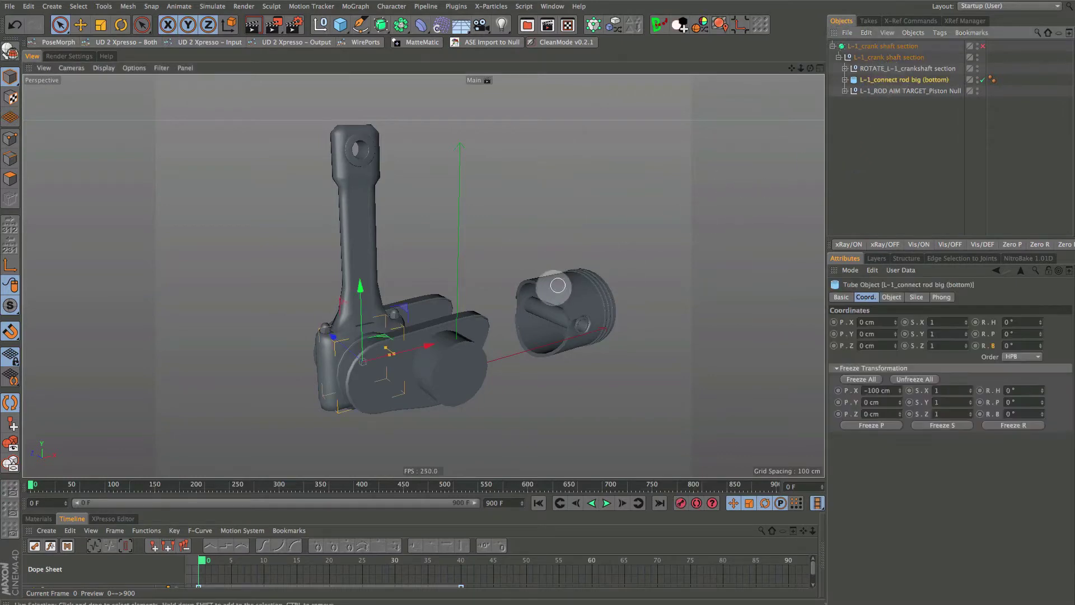
pyautogui.keyDown('alt'); pyautogui.moveTo(424, 341); pyautogui.dragTo(475, 332); pyautogui.keyUp('alt')
pyautogui.keyDown('alt'); pyautogui.moveTo(475, 332); pyautogui.dragTo(431, 374, button='right'); pyautogui.keyUp('alt')
pyautogui.keyDown('alt'); pyautogui.moveTo(373, 381); pyautogui.dragTo(336, 388); pyautogui.keyUp('alt')
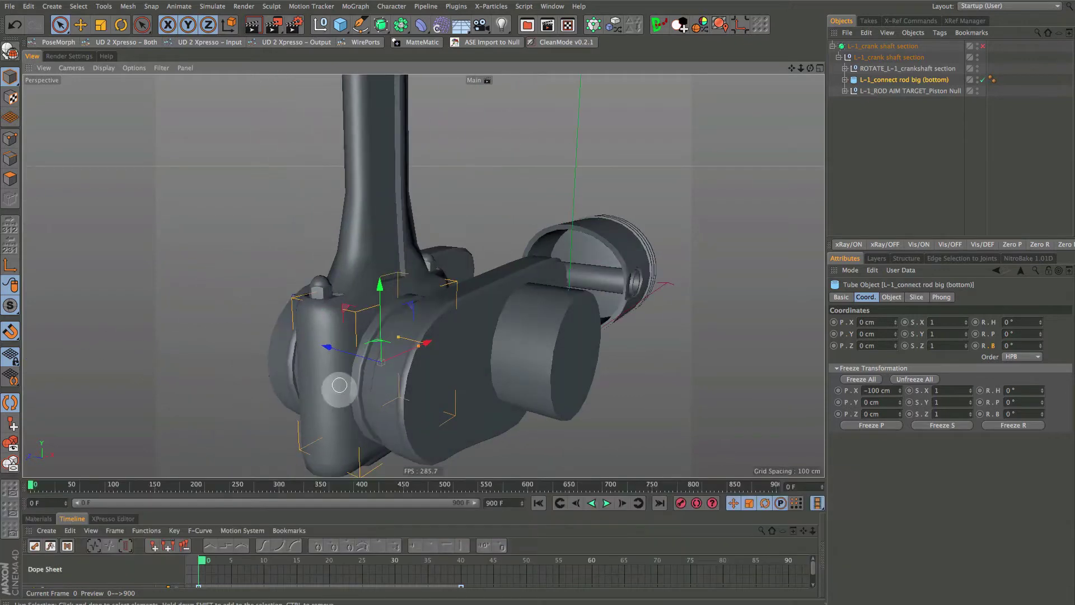
pyautogui.keyDown('alt'); pyautogui.moveTo(347, 353); pyautogui.dragTo(387, 350); pyautogui.keyUp('alt')
pyautogui.keyDown('alt'); pyautogui.moveTo(386, 350); pyautogui.dragTo(408, 348, button='right'); pyautogui.keyUp('alt')
pyautogui.keyDown('alt'); pyautogui.moveTo(408, 348); pyautogui.dragTo(442, 384); pyautogui.keyUp('alt')
pyautogui.rightClick(871, 80)
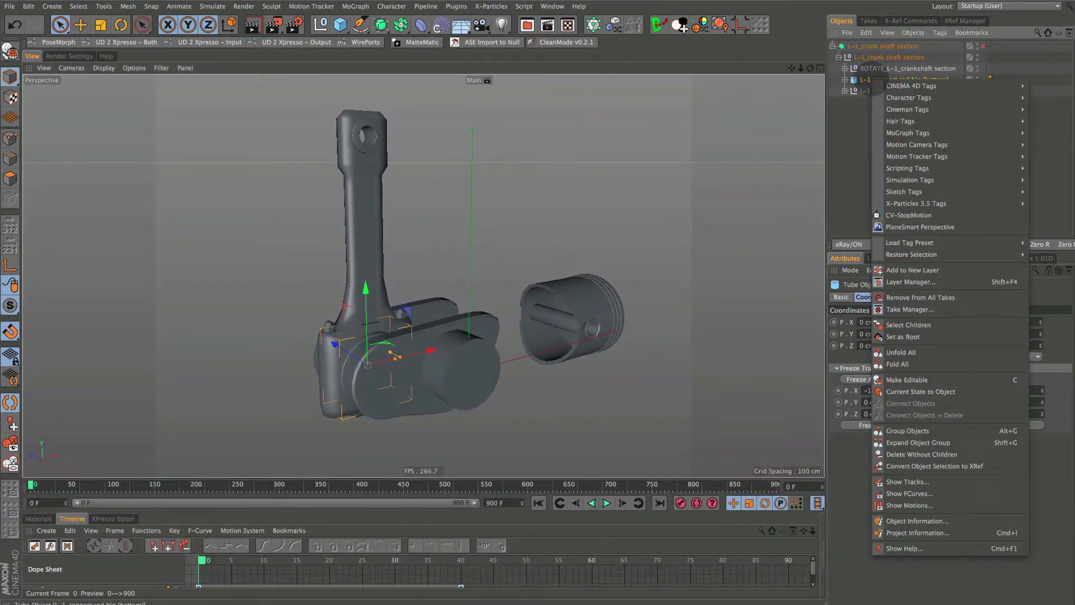
pyautogui.moveTo(884, 97)
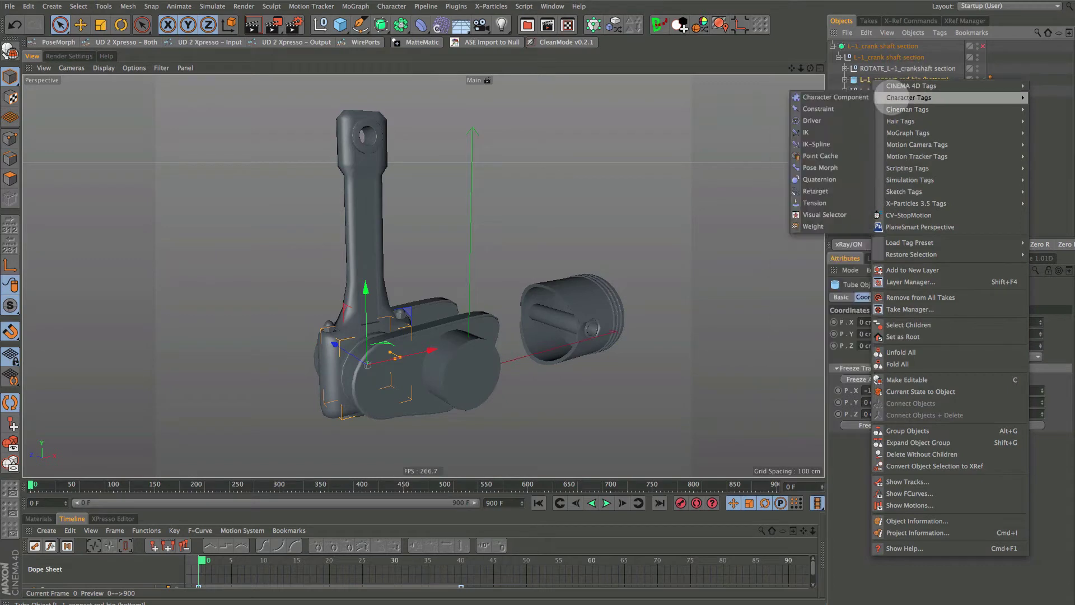
pyautogui.click(840, 108)
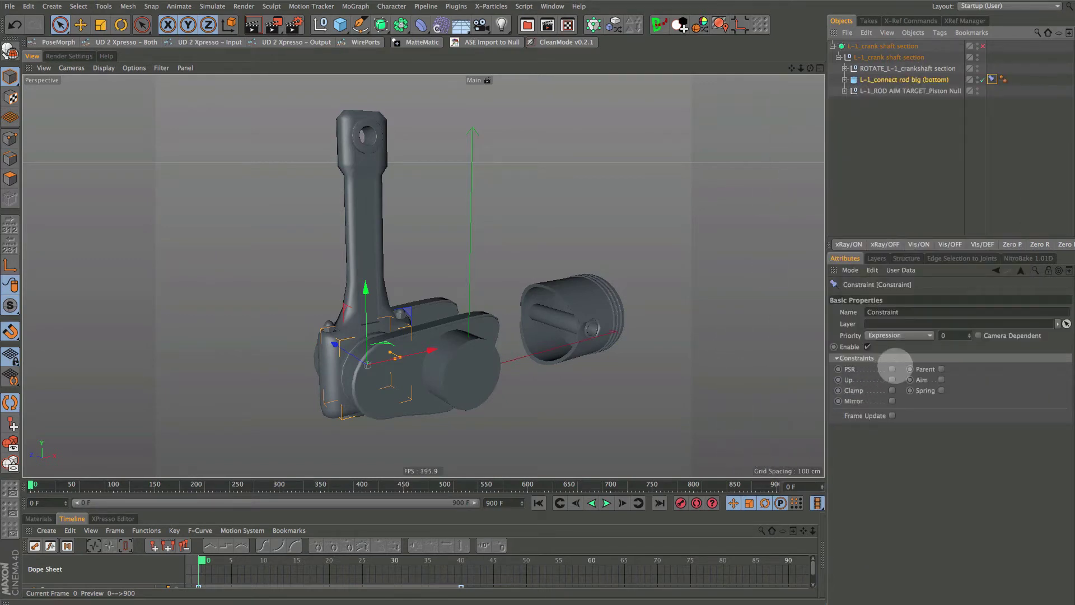
pyautogui.click(892, 369)
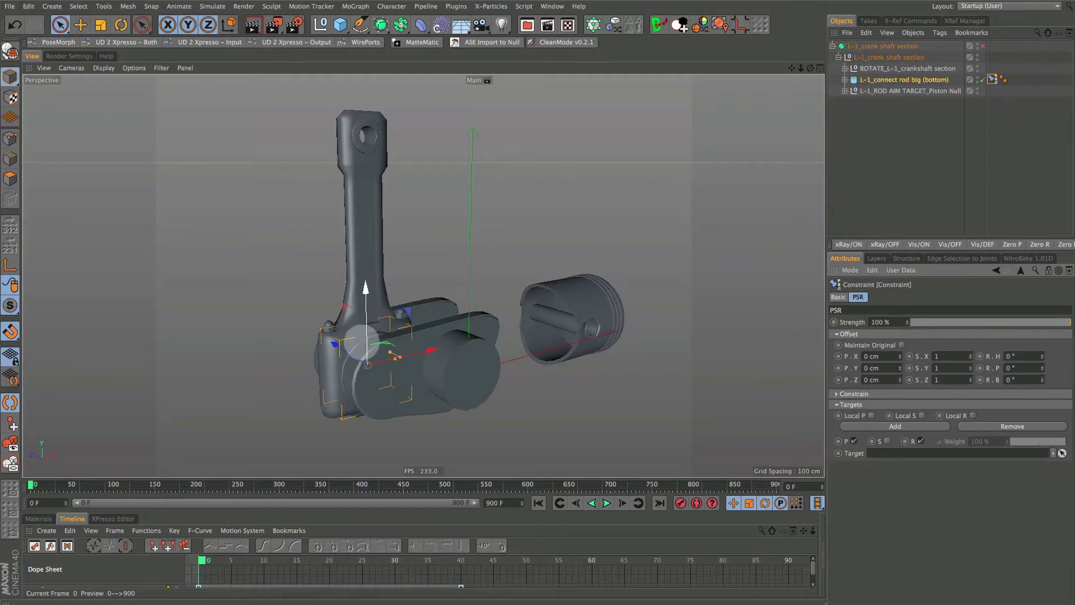
# Step: Set L-1_CRANK SHAFT_ ROD-BIG END as the target of the PSR constraint on L-1_connect rod big (bottom)
pyautogui.keyDown('alt'); pyautogui.moveTo(360, 336); pyautogui.dragTo(355, 361); pyautogui.keyUp('alt')
pyautogui.keyDown('alt'); pyautogui.moveTo(354, 361); pyautogui.dragTo(360, 375, button='right'); pyautogui.keyUp('alt')
pyautogui.keyDown('shift'); pyautogui.click(374, 382); pyautogui.keyUp('shift')
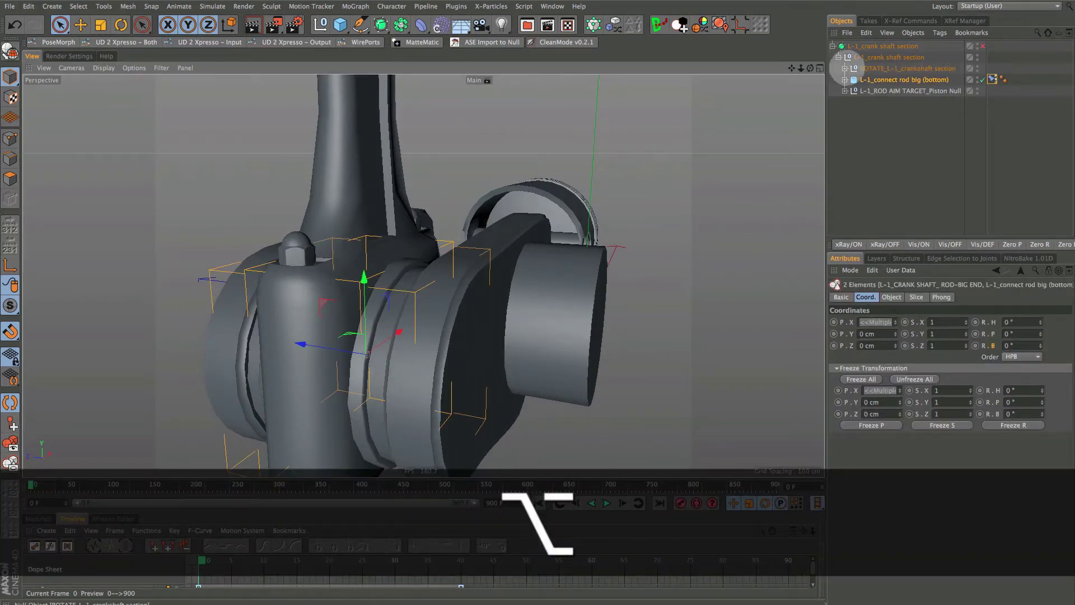
pyautogui.click(845, 68)
pyautogui.keyDown('alt'); pyautogui.moveTo(553, 254); pyautogui.dragTo(493, 258); pyautogui.keyUp('alt')
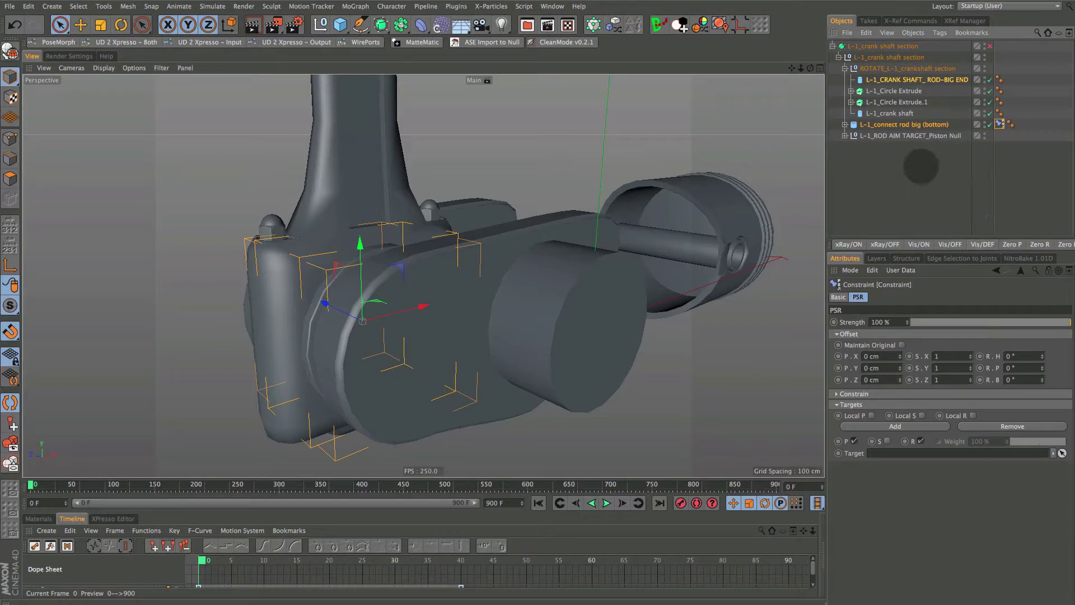
pyautogui.click(919, 162)
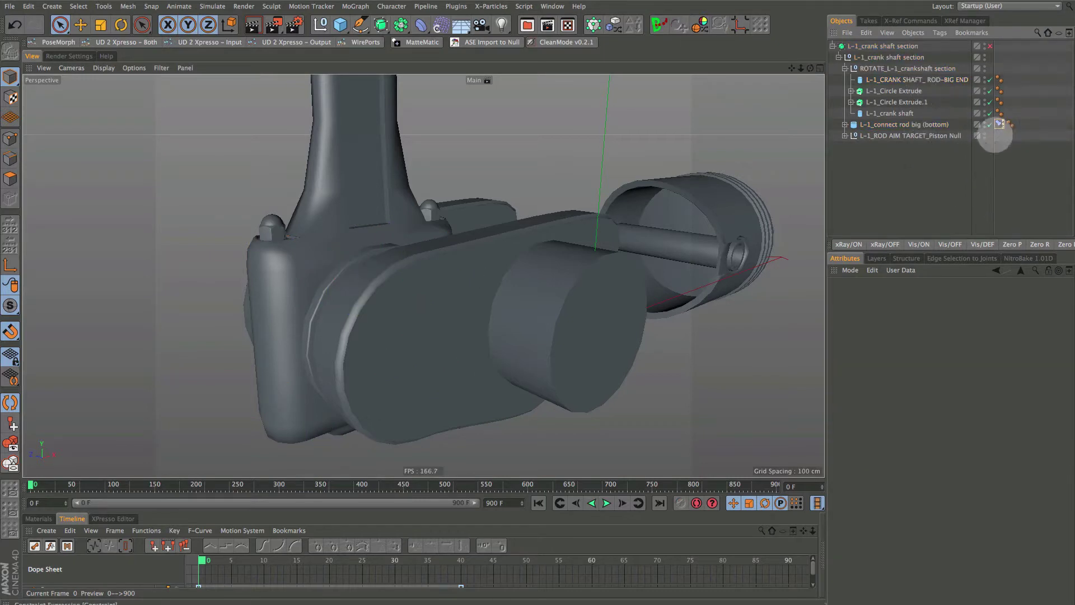
pyautogui.click(1000, 124)
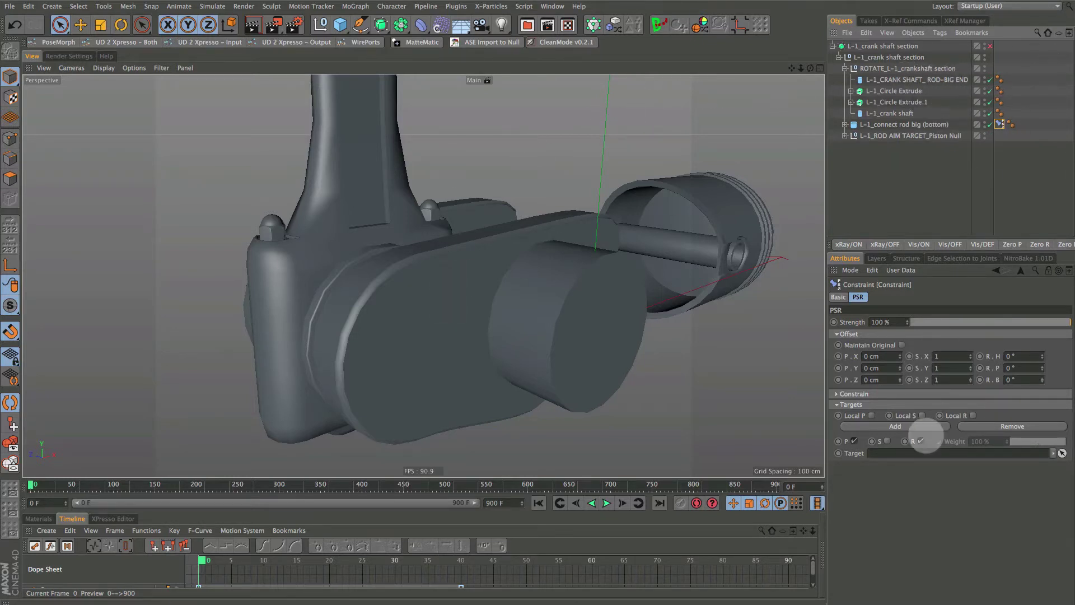
pyautogui.click(884, 79)
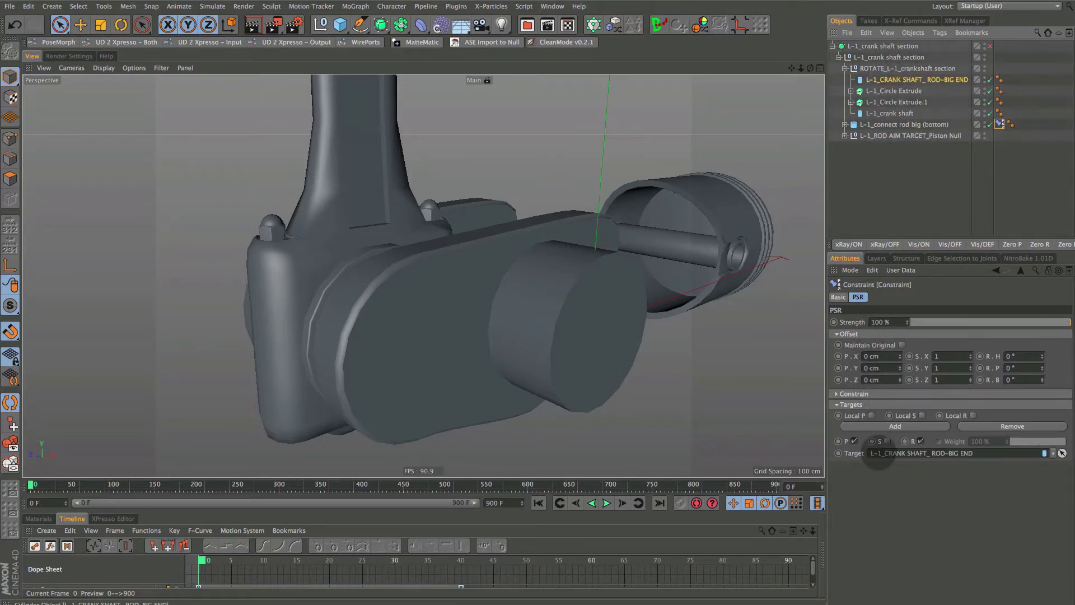
# Step: Scrub the animation to check how the connecting rod follows the crankshaft, and return to frame 0
pyautogui.keyDown('alt'); pyautogui.moveTo(523, 377); pyautogui.dragTo(392, 328); pyautogui.keyUp('alt')
pyautogui.keyDown('alt'); pyautogui.moveTo(435, 363); pyautogui.dragTo(403, 373); pyautogui.keyUp('alt')
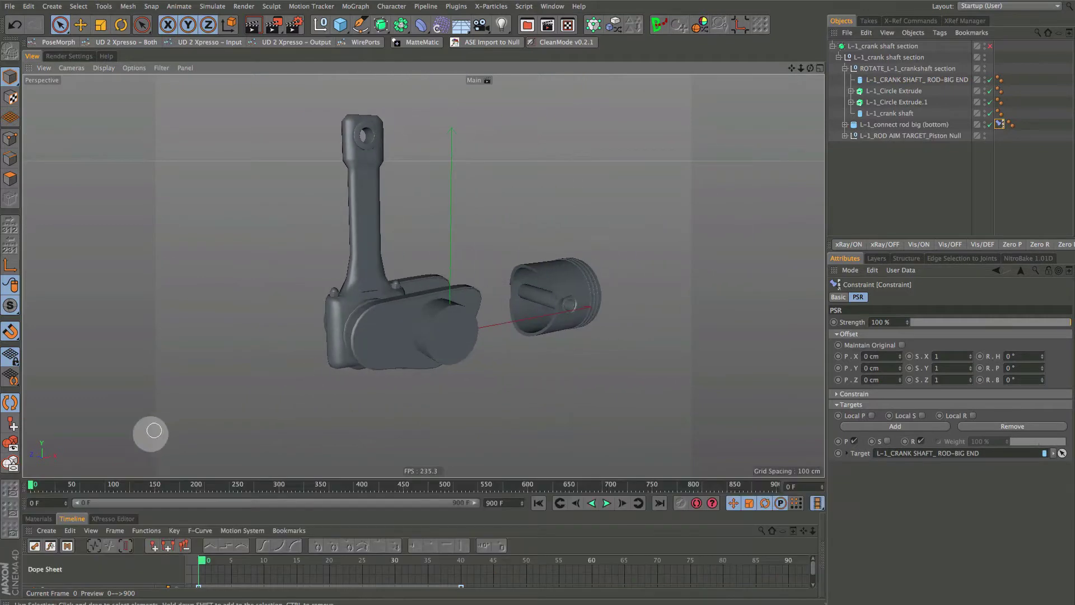
pyautogui.moveTo(32, 482); pyautogui.dragTo(28, 504)
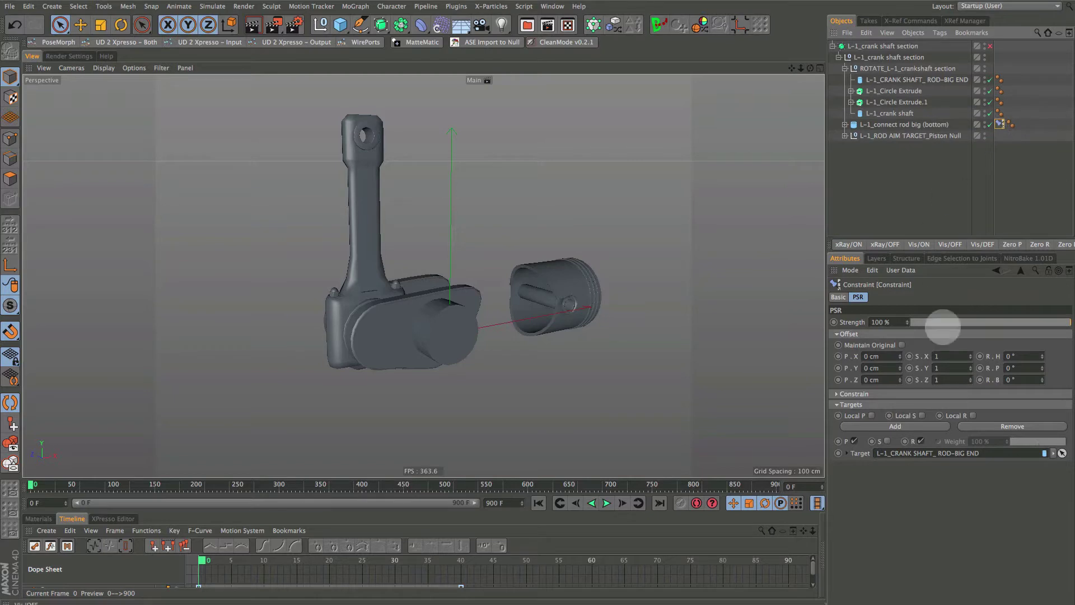
# Step: Enable the Aim constraint on the connecting rod's Constraint tag and set L-1_ROD AIM TARGET_Piston Null as its target
pyautogui.click(838, 297)
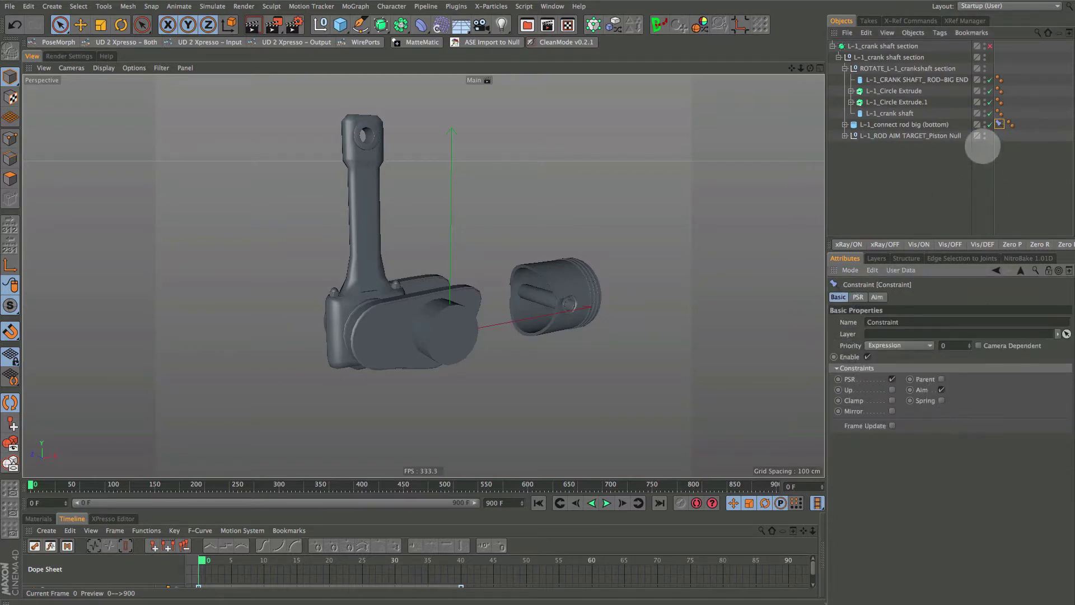
pyautogui.click(878, 297)
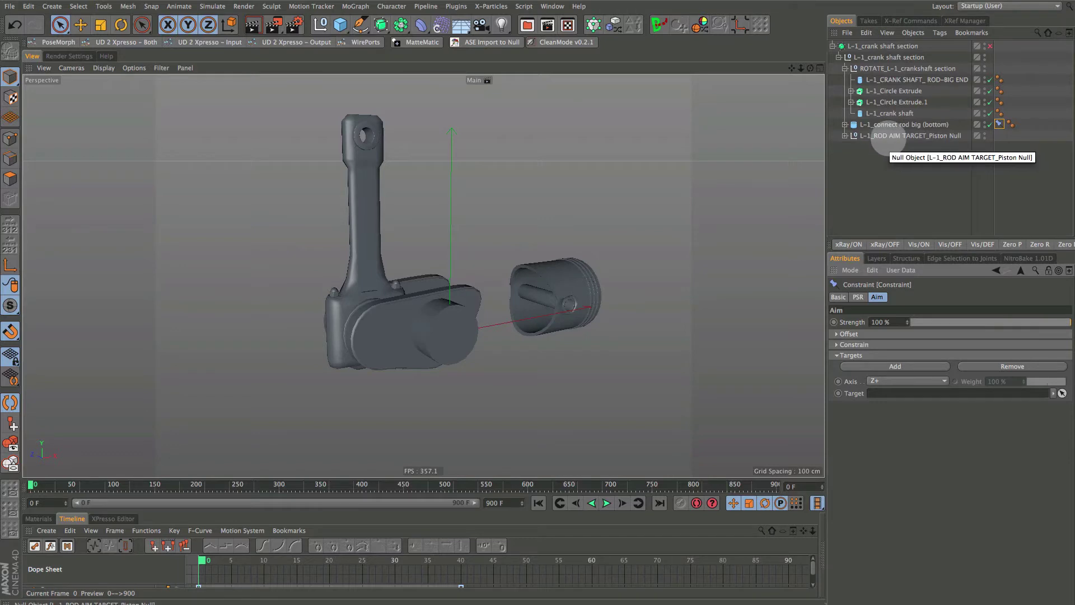
pyautogui.keyDown('alt'); pyautogui.moveTo(635, 252); pyautogui.dragTo(585, 290); pyautogui.keyUp('alt')
pyautogui.keyDown('alt'); pyautogui.moveTo(585, 289); pyautogui.dragTo(551, 269, button='right'); pyautogui.keyUp('alt')
pyautogui.click(870, 135)
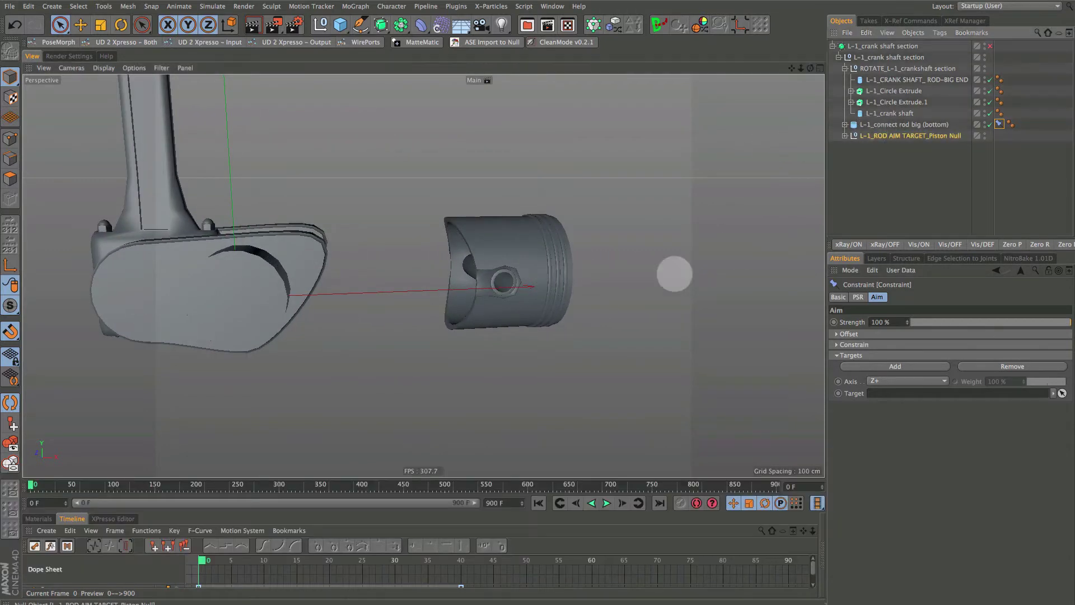
pyautogui.keyDown('alt'); pyautogui.moveTo(674, 272); pyautogui.dragTo(570, 312); pyautogui.keyUp('alt')
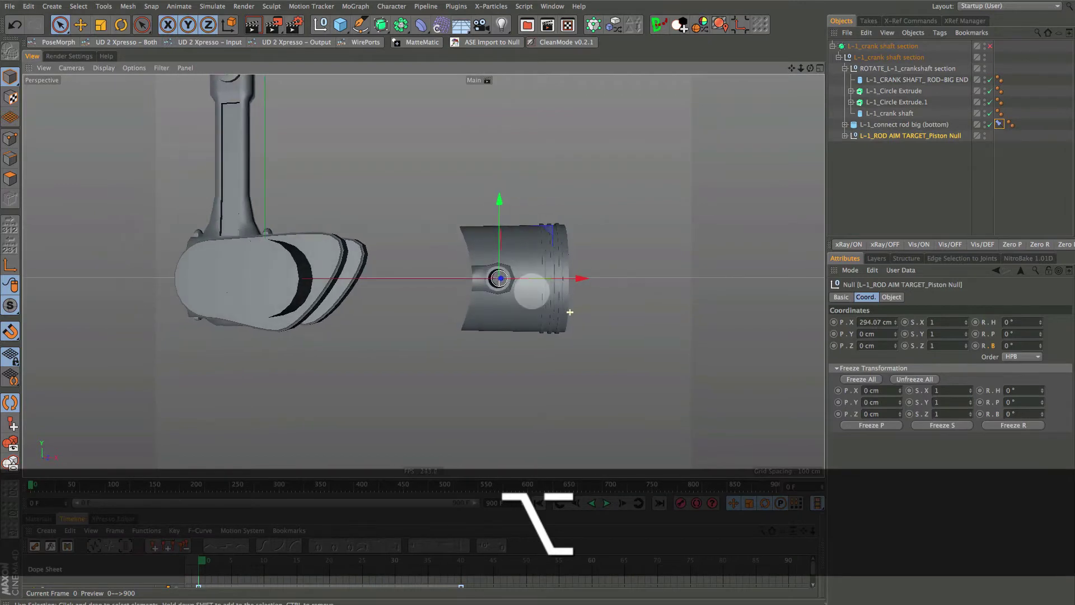
pyautogui.keyDown('alt'); pyautogui.moveTo(560, 307); pyautogui.dragTo(501, 283, button='right'); pyautogui.keyUp('alt')
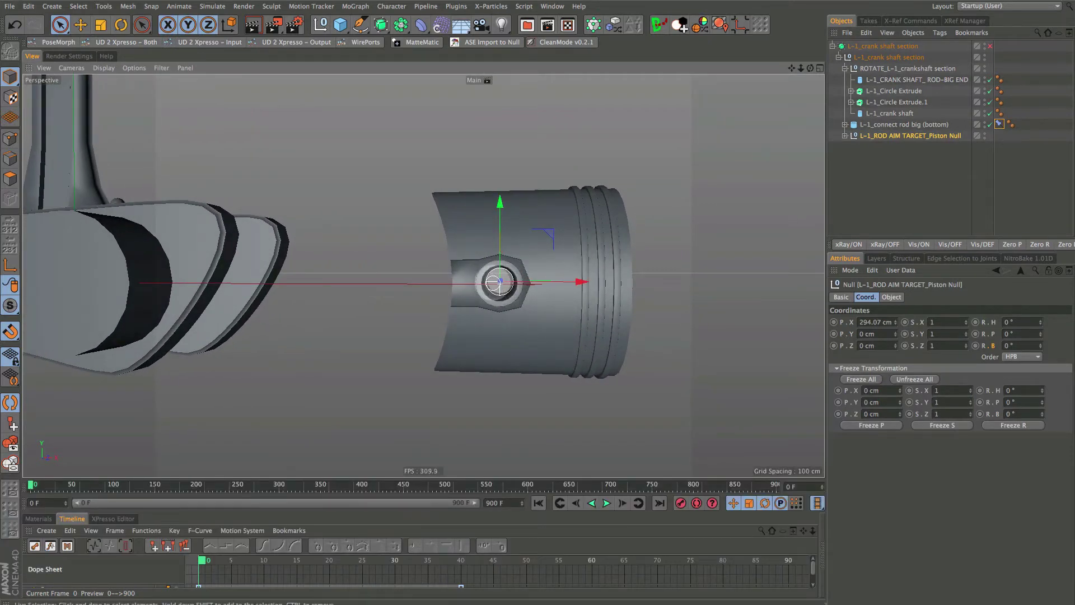
pyautogui.keyDown('alt'); pyautogui.moveTo(493, 283); pyautogui.dragTo(628, 330); pyautogui.keyUp('alt')
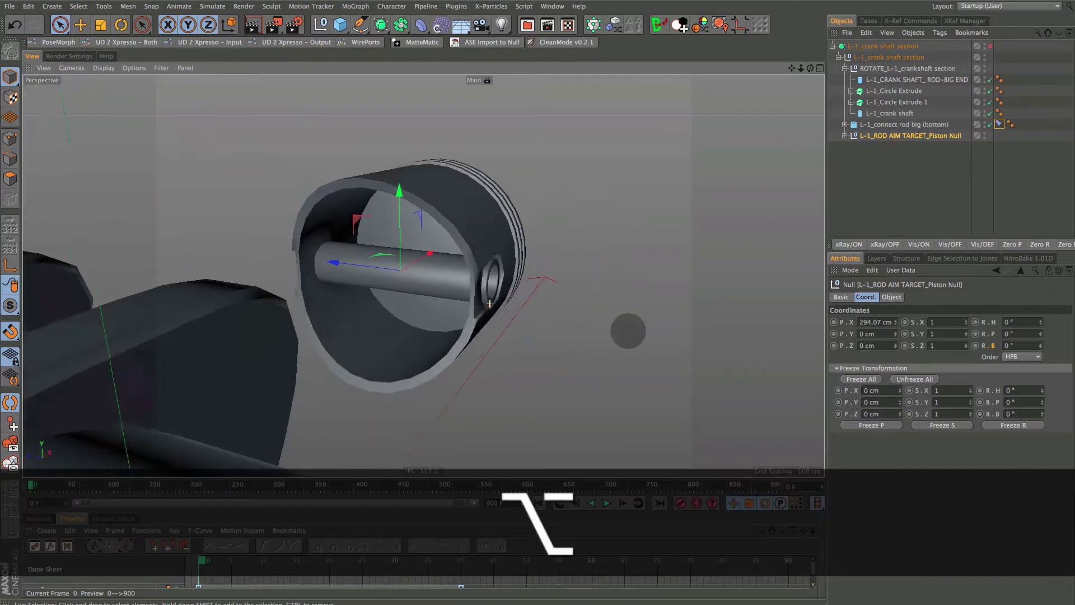
pyautogui.keyDown('alt'); pyautogui.moveTo(440, 259); pyautogui.dragTo(472, 291); pyautogui.keyUp('alt')
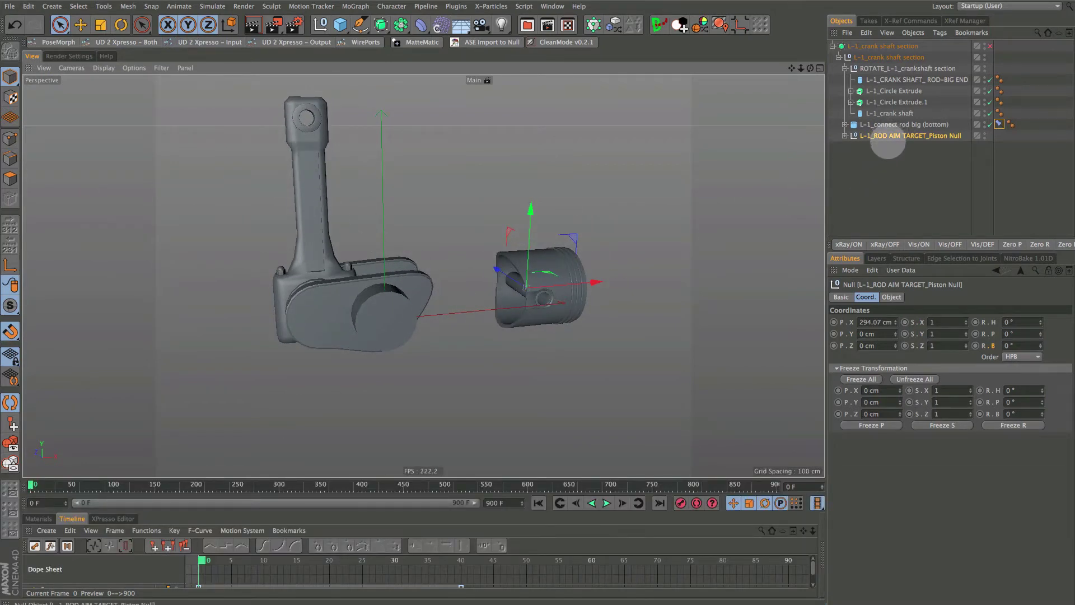
pyautogui.click(999, 124)
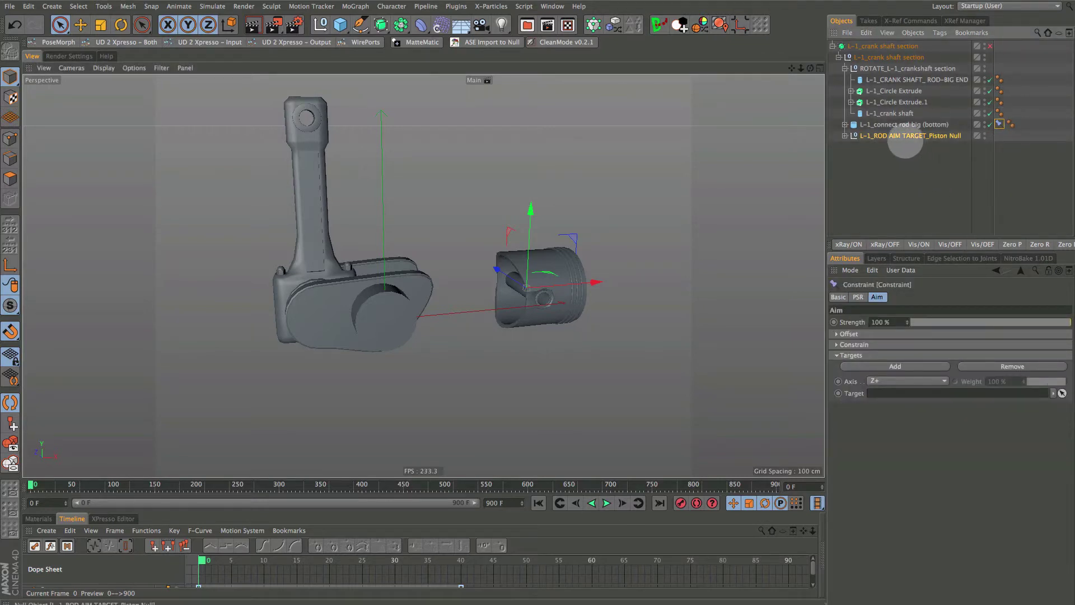
pyautogui.moveTo(891, 136); pyautogui.dragTo(886, 392)
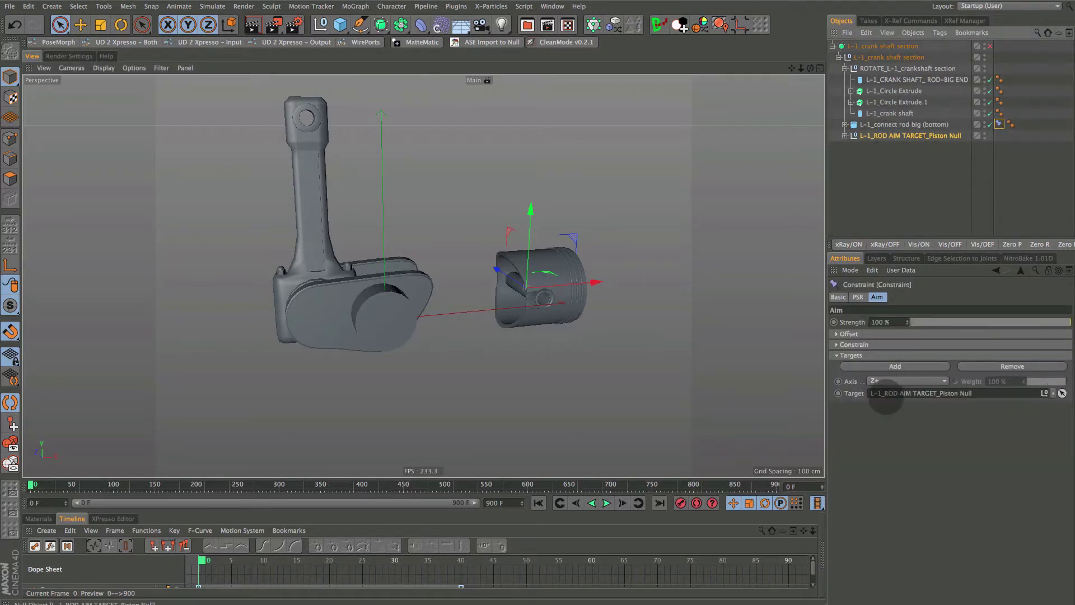
# Step: Set the connecting rod's Aim constraint axis to Y+ so the rod points at the piston
pyautogui.keyDown('alt'); pyautogui.moveTo(305, 338); pyautogui.dragTo(297, 284); pyautogui.keyUp('alt')
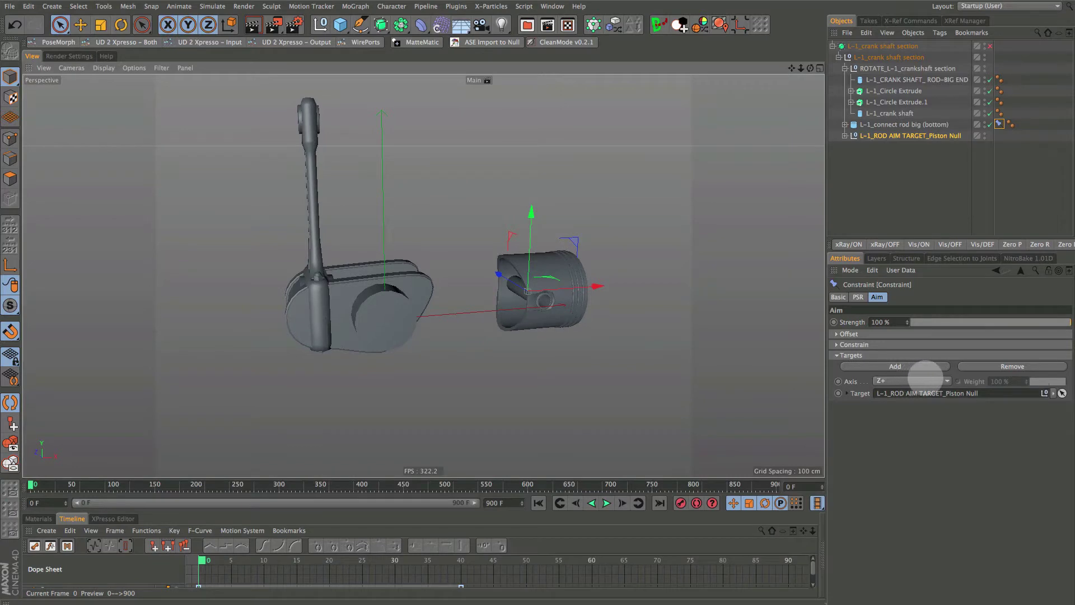
pyautogui.click(943, 380)
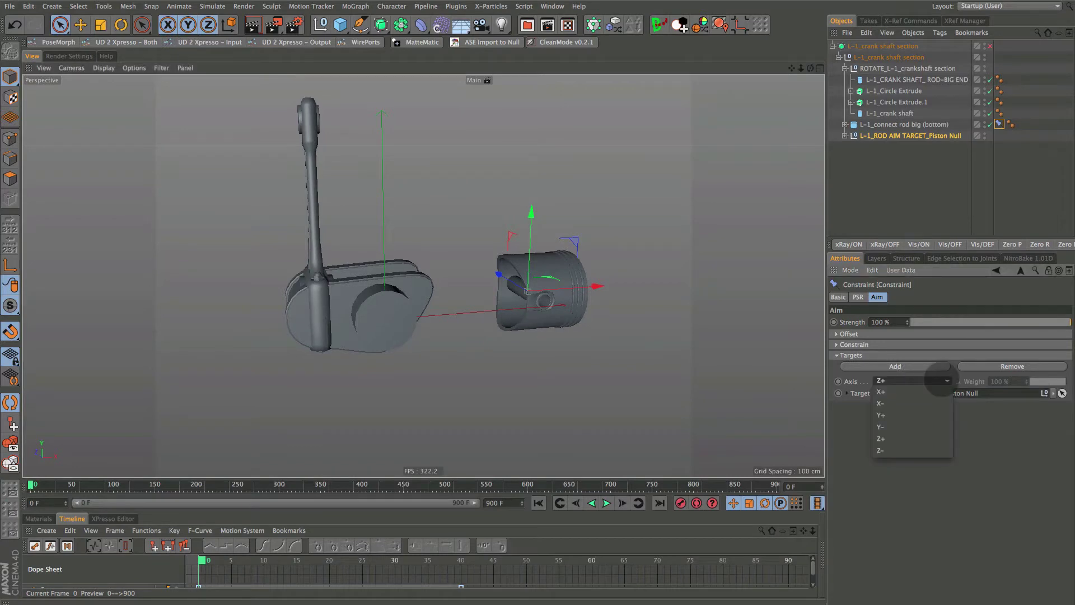
pyautogui.click(912, 202)
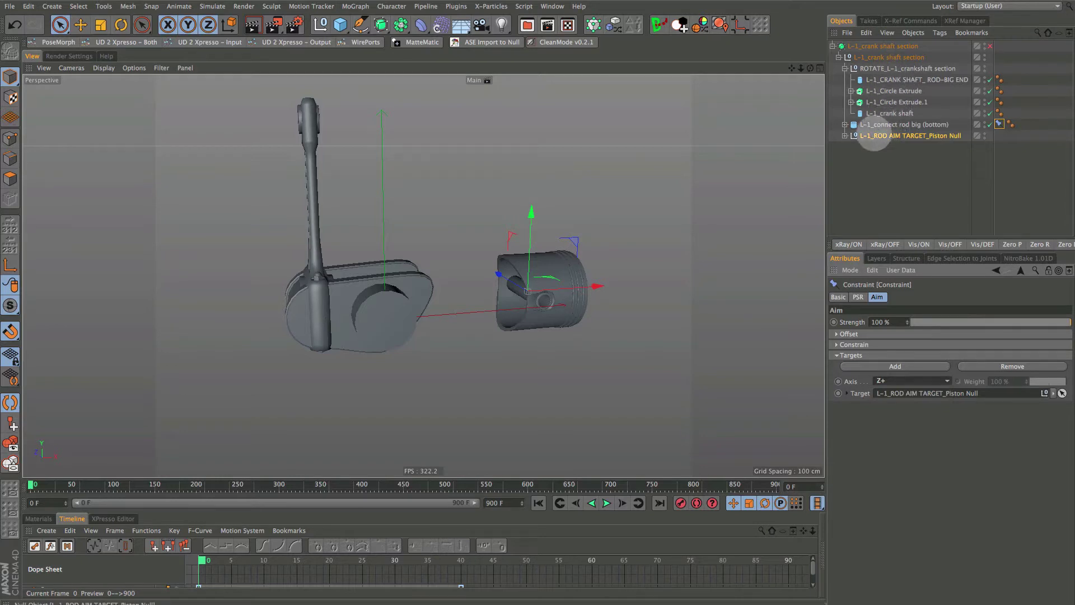
pyautogui.click(883, 125)
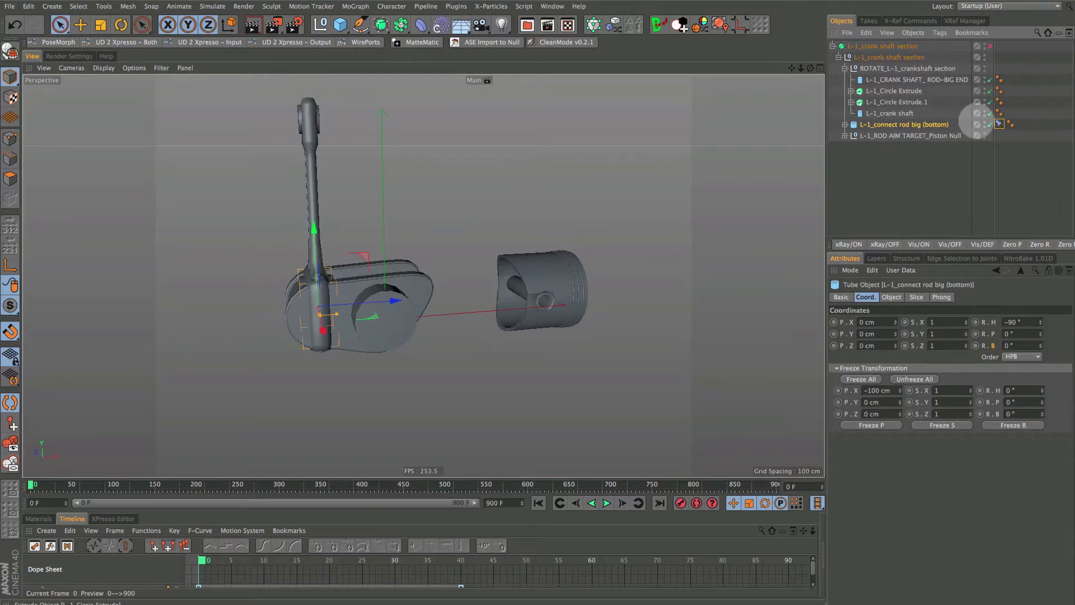
pyautogui.click(999, 124)
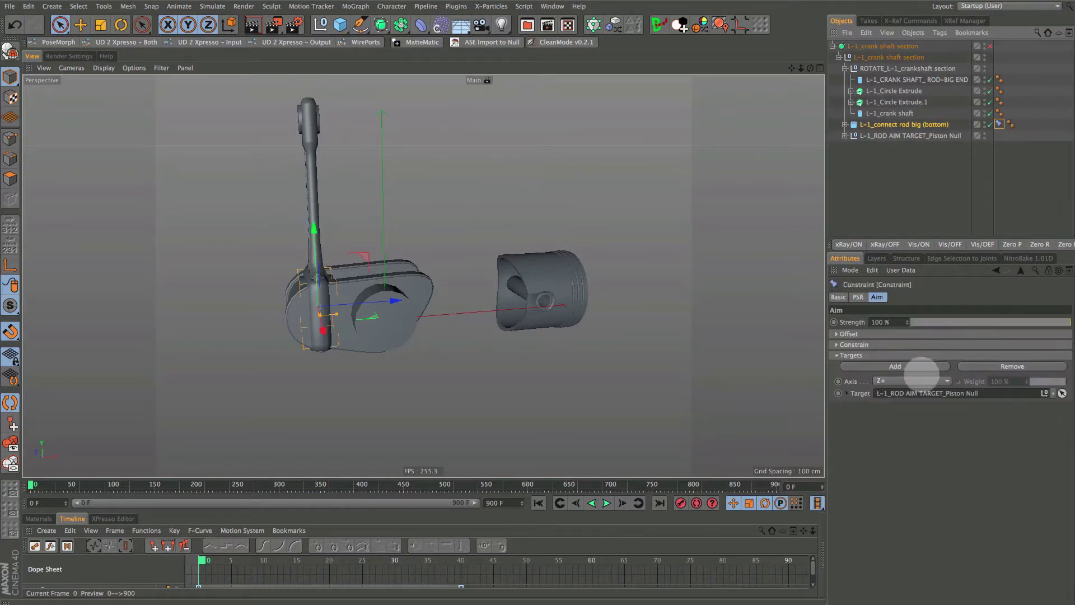
pyautogui.click(919, 381)
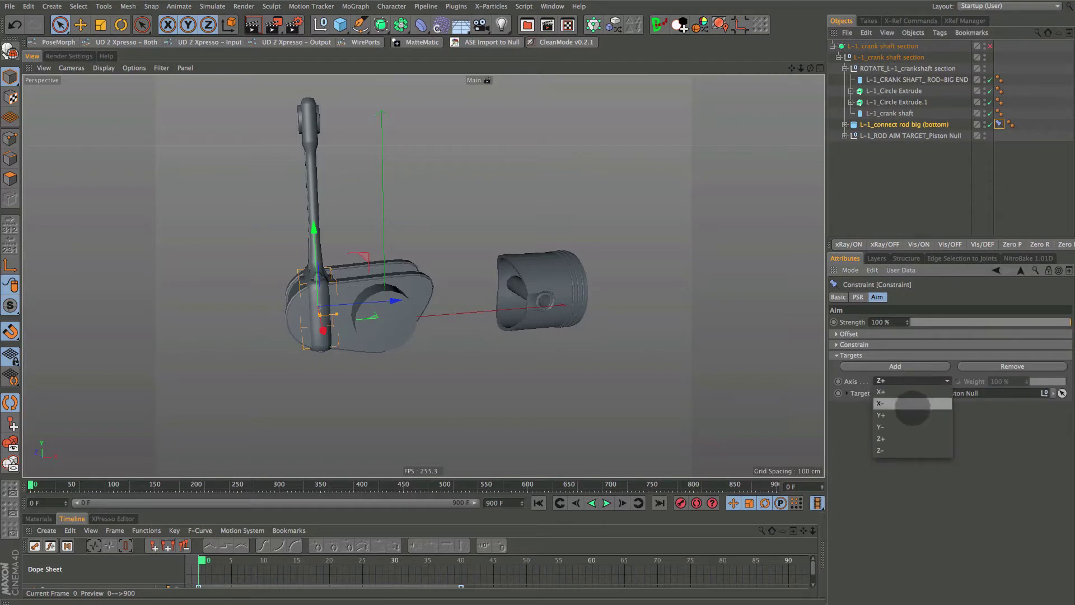
pyautogui.click(913, 415)
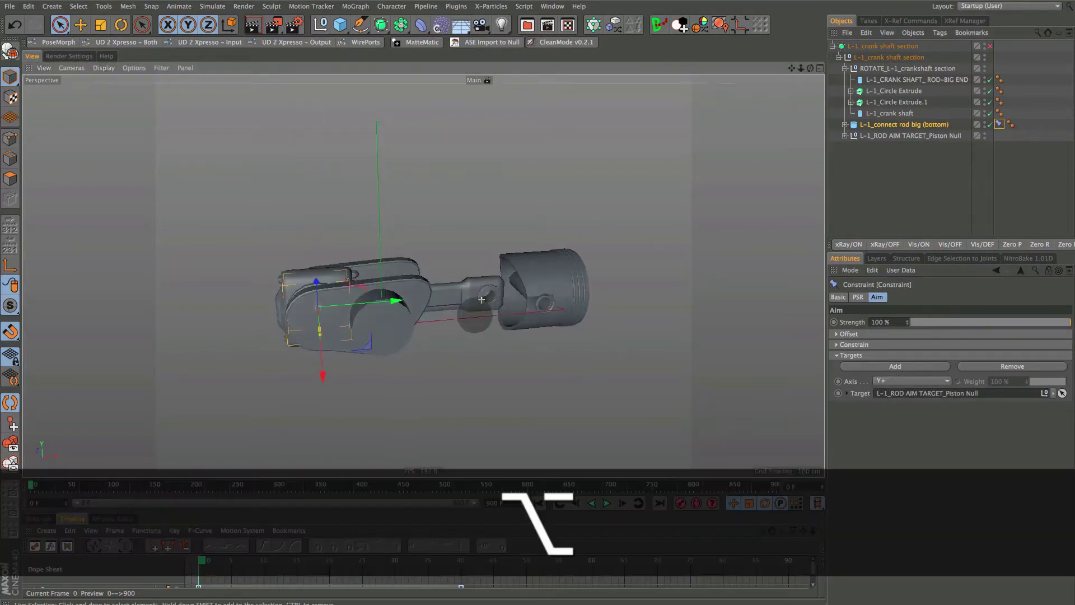
# Step: Scrub the animation to check how the connecting rod aims at the piston during the rotation, and return to frame 0
pyautogui.moveTo(479, 300)
pyautogui.keyDown('alt'); pyautogui.mouseDown()
pyautogui.moveTo(464, 359)
pyautogui.moveTo(464, 301)
pyautogui.moveTo(481, 296)
pyautogui.mouseUp(); pyautogui.keyUp('alt')
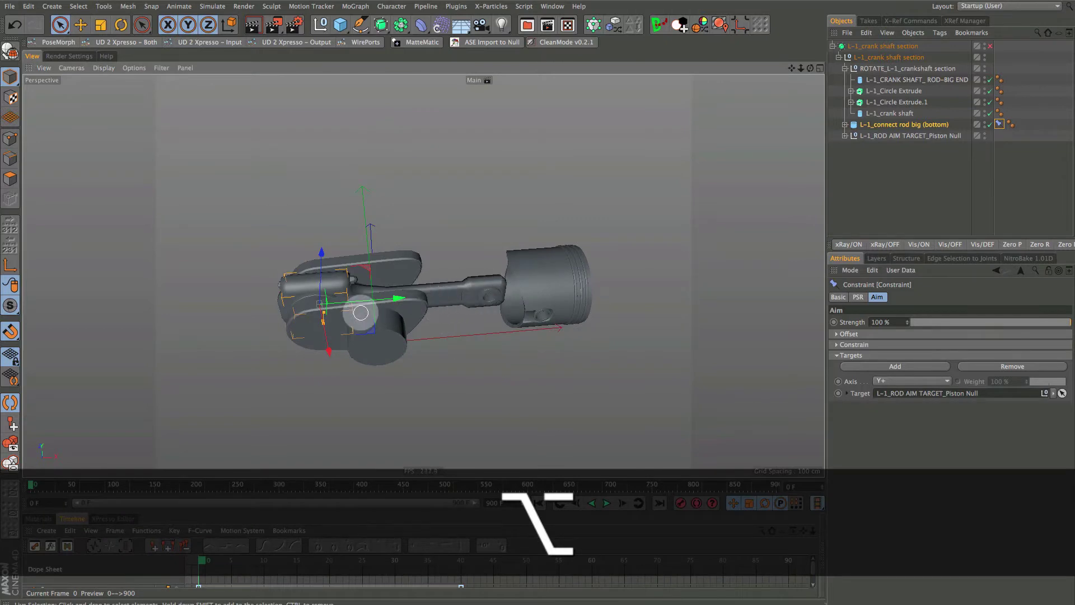
pyautogui.keyDown('alt'); pyautogui.moveTo(361, 312); pyautogui.dragTo(368, 269); pyautogui.keyUp('alt')
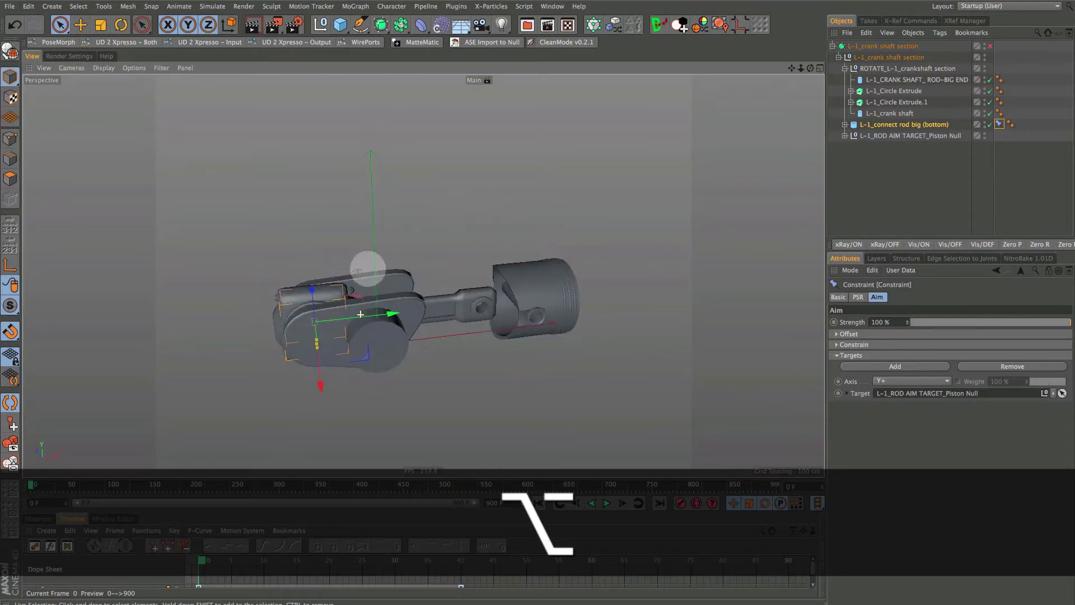
pyautogui.keyDown('alt'); pyautogui.moveTo(360, 314); pyautogui.dragTo(424, 276, button='middle'); pyautogui.keyUp('alt')
pyautogui.keyDown('alt'); pyautogui.moveTo(415, 251); pyautogui.dragTo(406, 254); pyautogui.keyUp('alt')
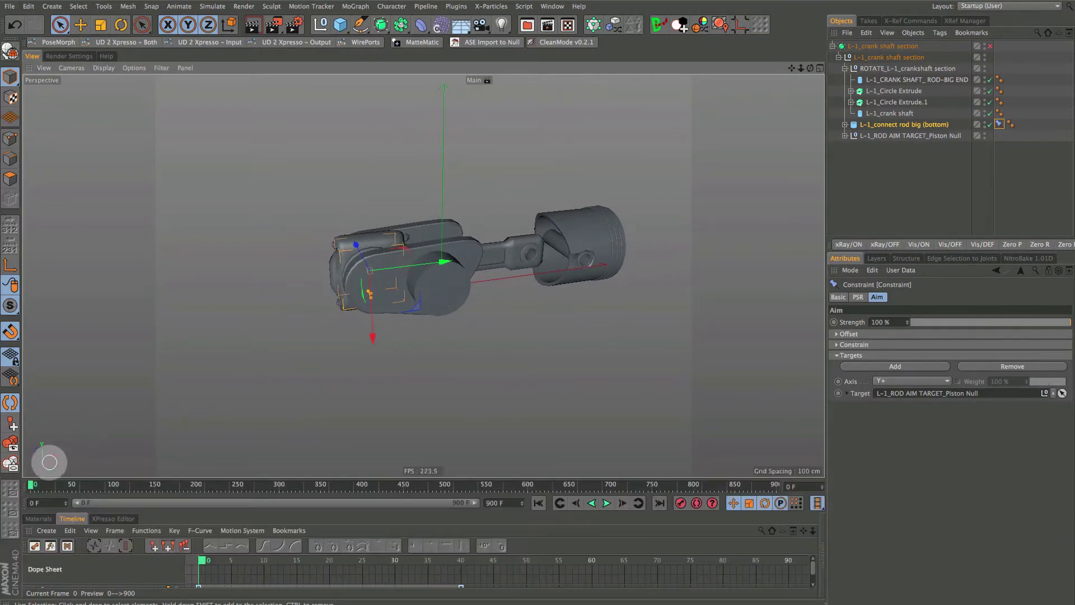
pyautogui.moveTo(32, 483); pyautogui.dragTo(38, 484)
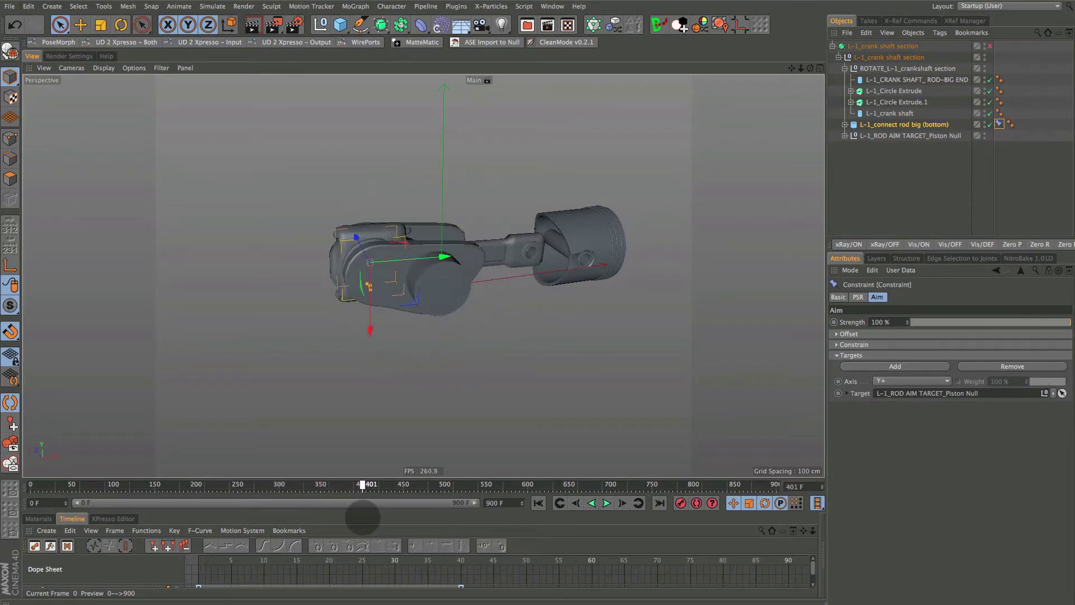
pyautogui.moveTo(344, 516); pyautogui.dragTo(31, 498)
pyautogui.press('alt')
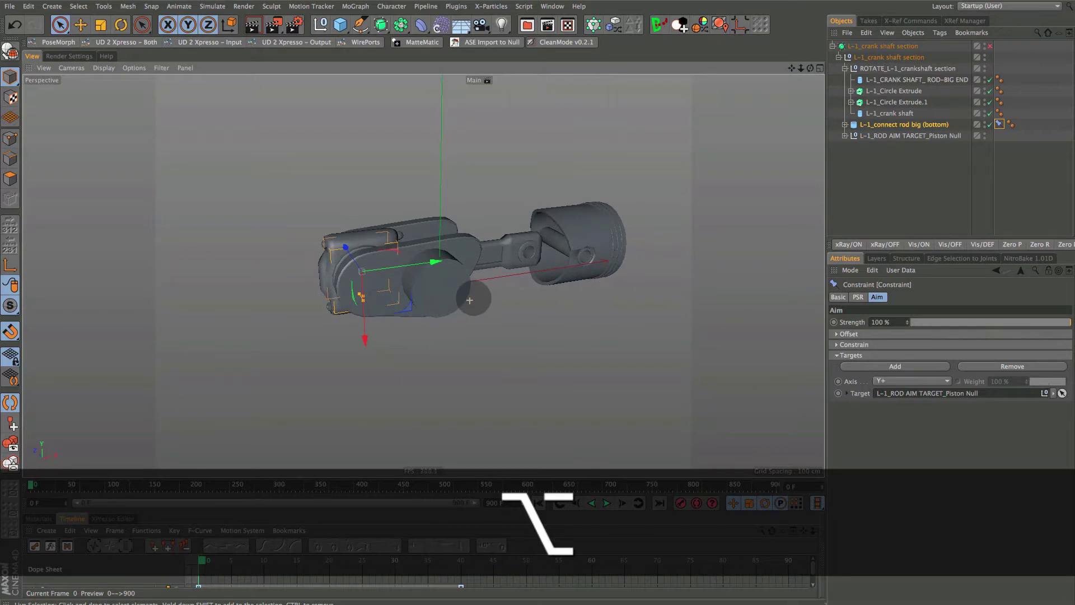
pyautogui.moveTo(470, 300)
pyautogui.keyDown('alt'); pyautogui.mouseDown(button='middle')
pyautogui.moveTo(440, 306)
pyautogui.moveTo(453, 306)
pyautogui.mouseUp(button='middle'); pyautogui.keyUp('alt')
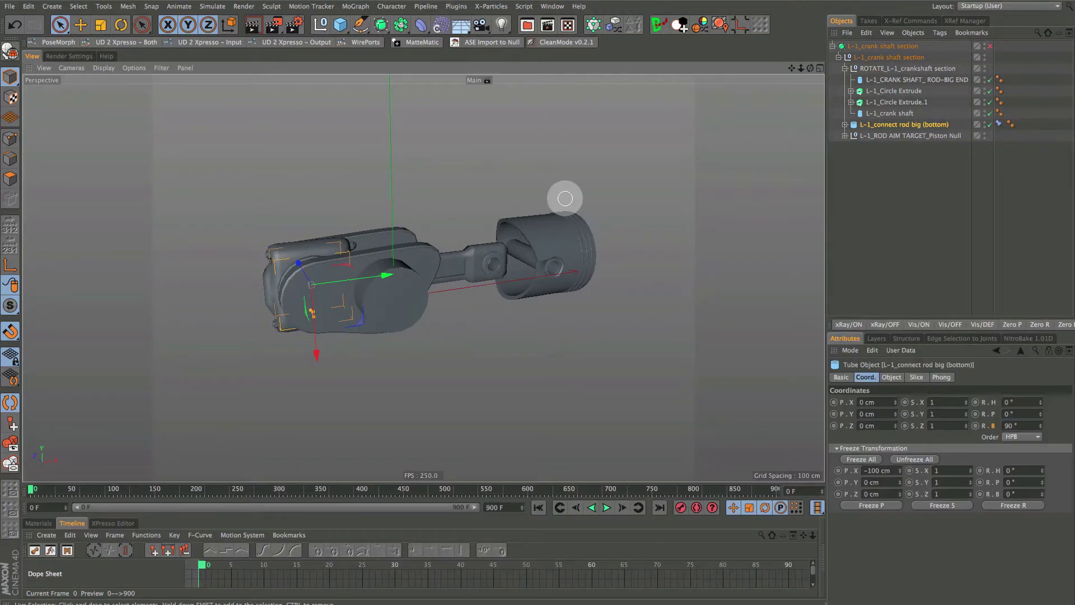
# Step: Switch to the front view and scrub the animation to examine the rod's movement relative to the piston, ending at frame 0
pyautogui.press('F4')
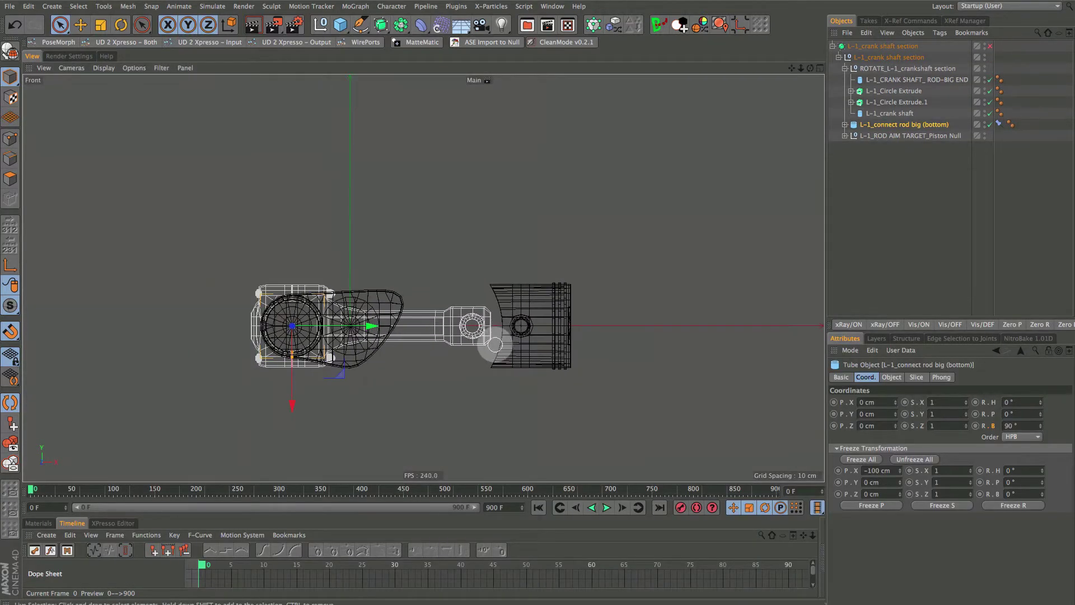
pyautogui.keyDown('alt'); pyautogui.moveTo(495, 344); pyautogui.dragTo(495, 285, button='middle'); pyautogui.keyUp('alt')
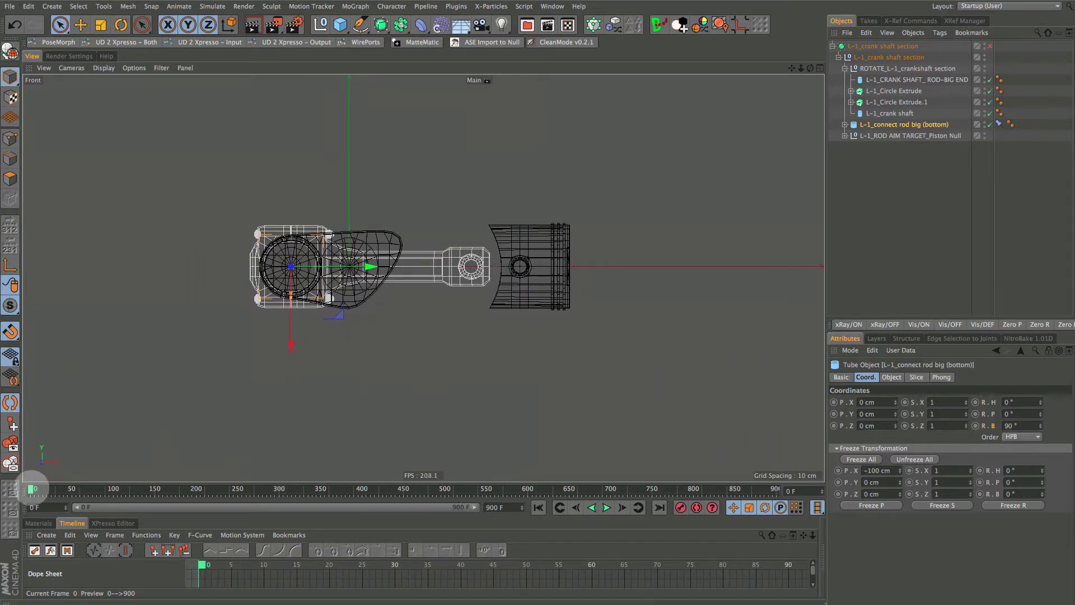
pyautogui.moveTo(32, 489)
pyautogui.mouseDown()
pyautogui.moveTo(103, 488)
pyautogui.moveTo(14, 489)
pyautogui.mouseUp()
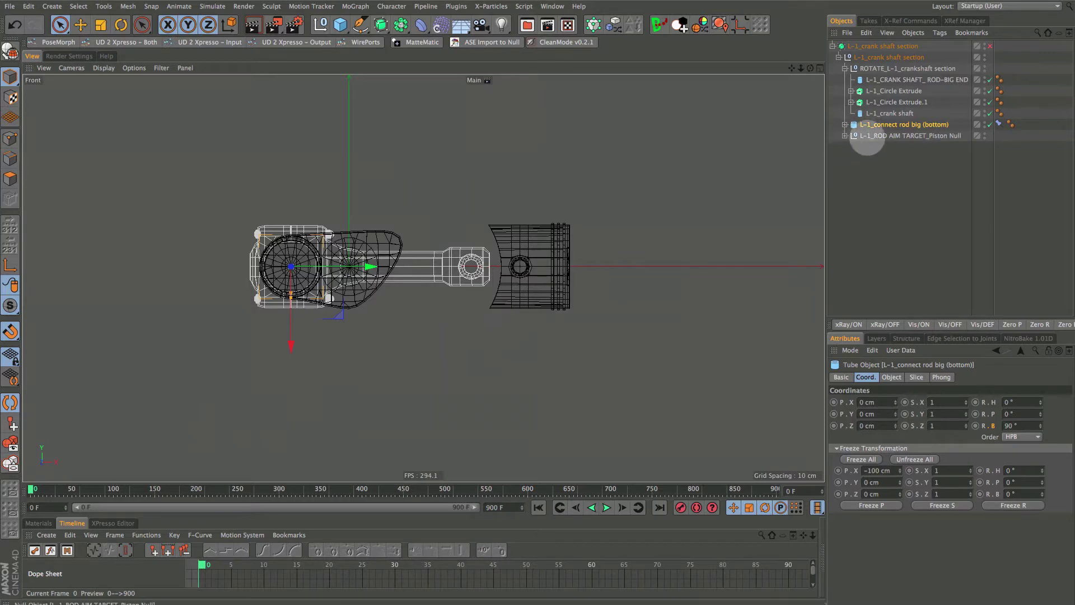
# Step: Select L-1_ROD AIM TARGET_Piston Null and examine the piston and its pin hole relative to the connecting rod
pyautogui.click(871, 137)
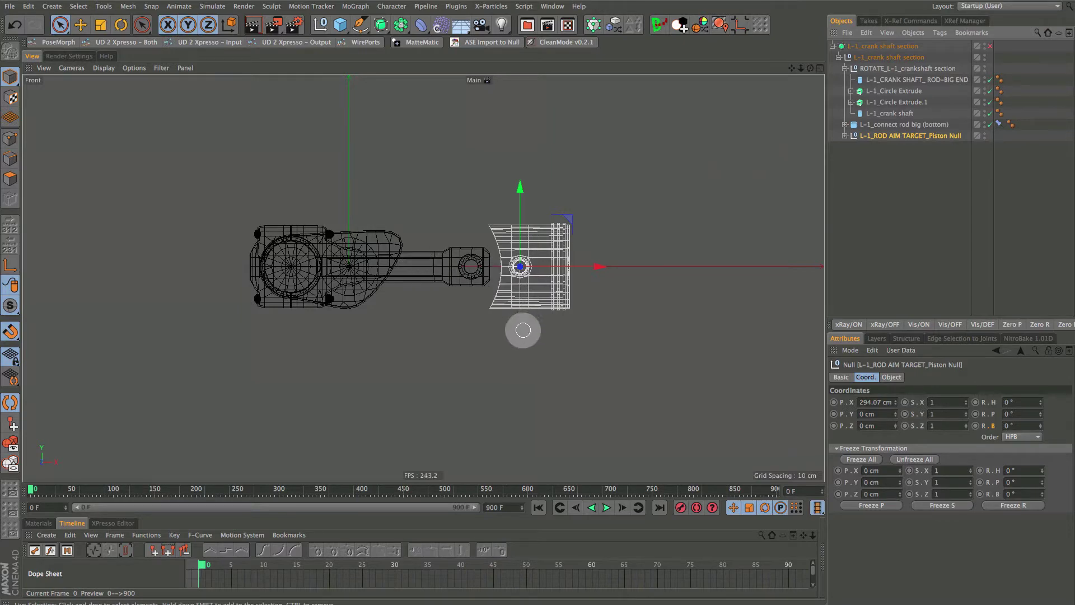
pyautogui.scroll(5, 508, 307)
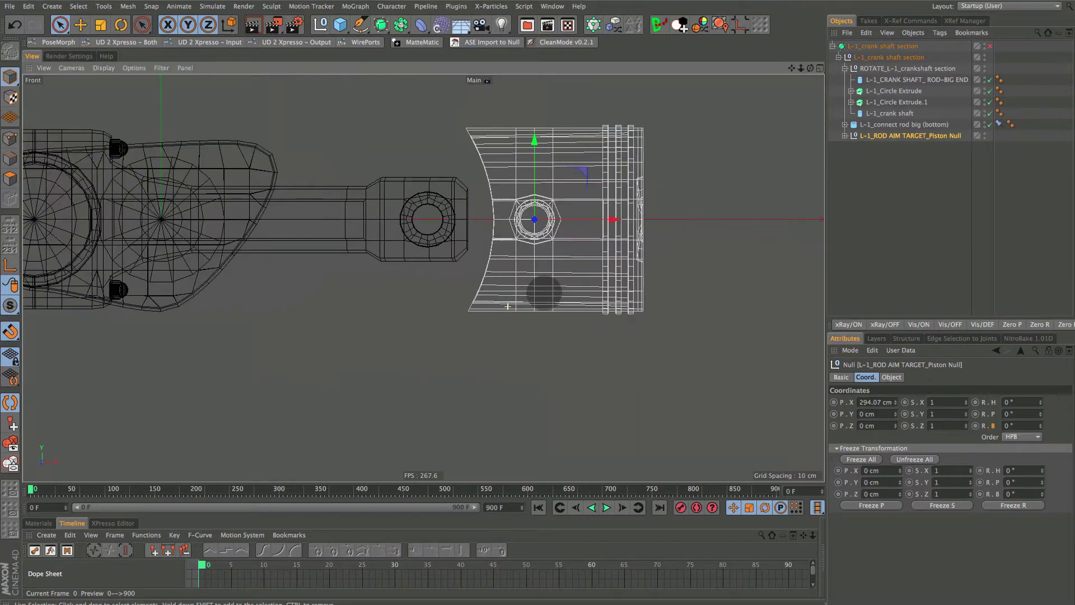
pyautogui.scroll(-4, 546, 296)
pyautogui.keyDown('alt'); pyautogui.moveTo(516, 300); pyautogui.dragTo(566, 310, button='middle'); pyautogui.keyUp('alt')
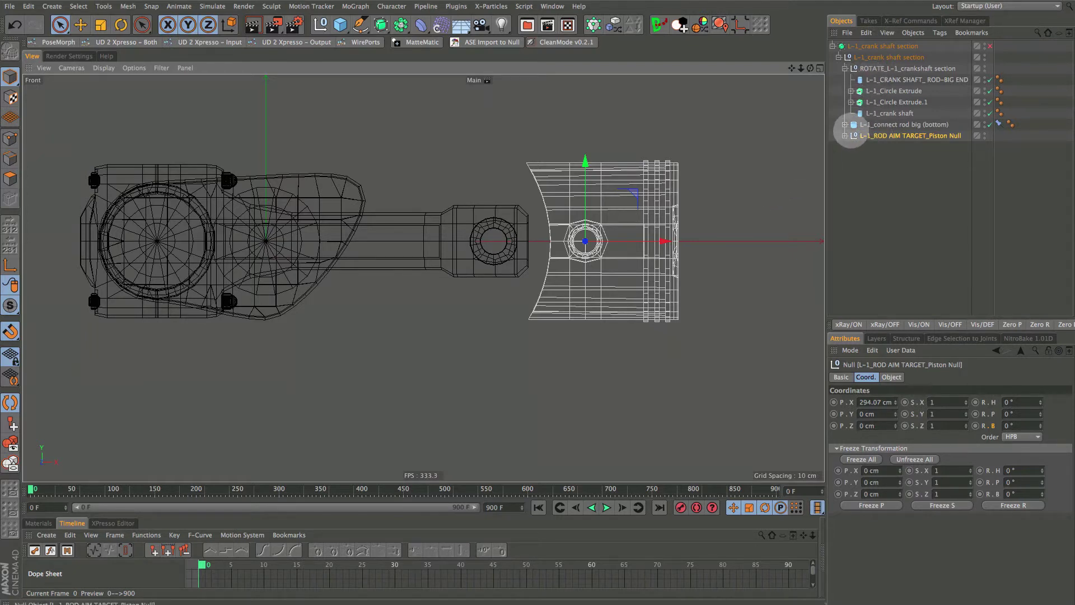
# Step: Expand the L-1_connect rod big (bottom) hierarchy and select its child L-1_connect rod small (top)
pyautogui.click(845, 124)
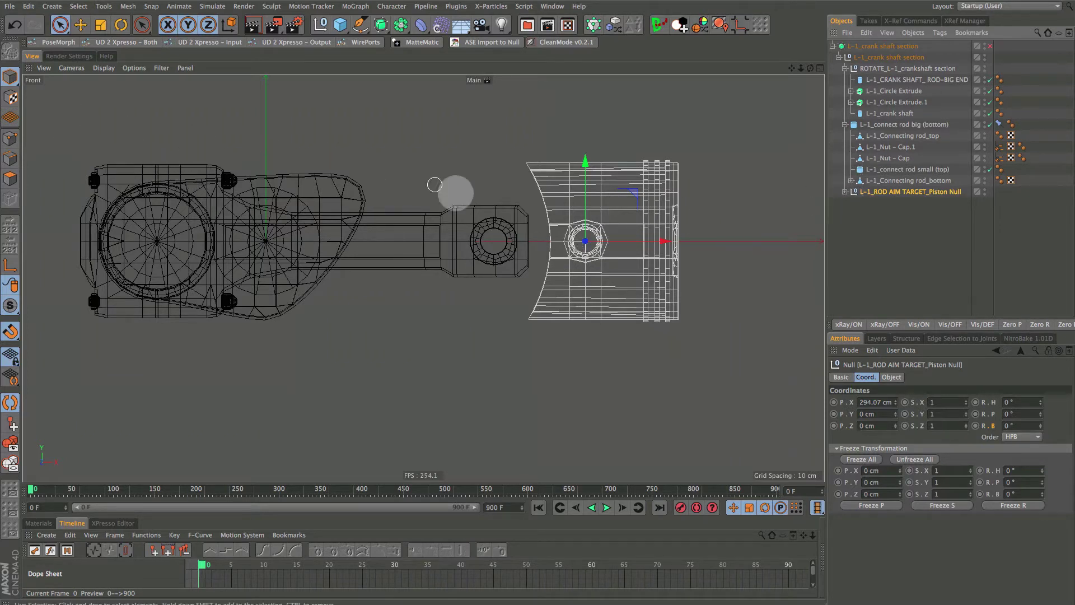
pyautogui.click(502, 228)
pyautogui.keyDown('shift'); pyautogui.click(500, 231); pyautogui.keyUp('shift')
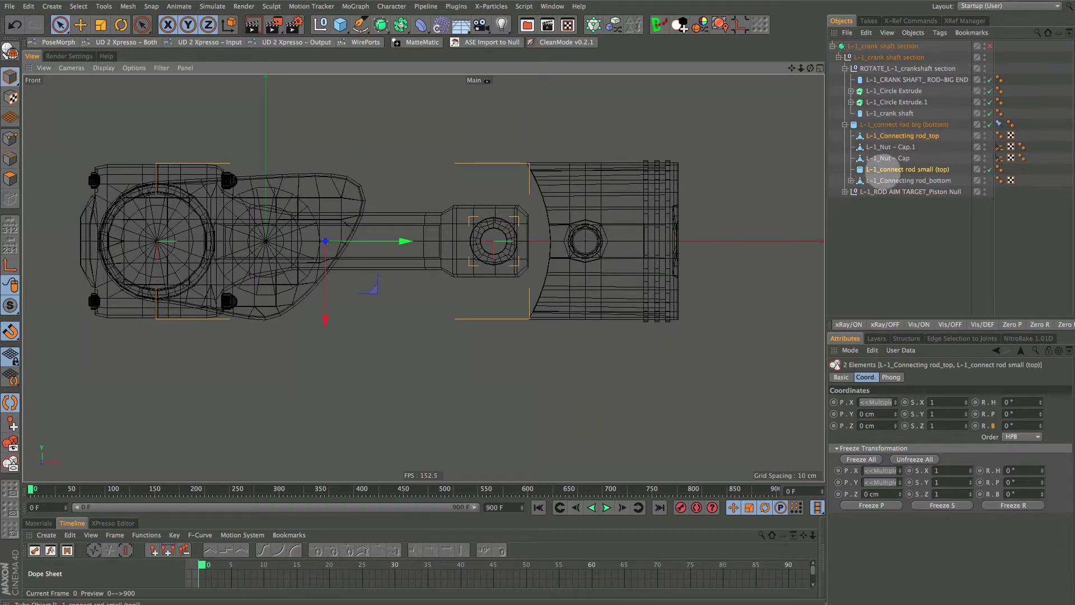
pyautogui.click(885, 170)
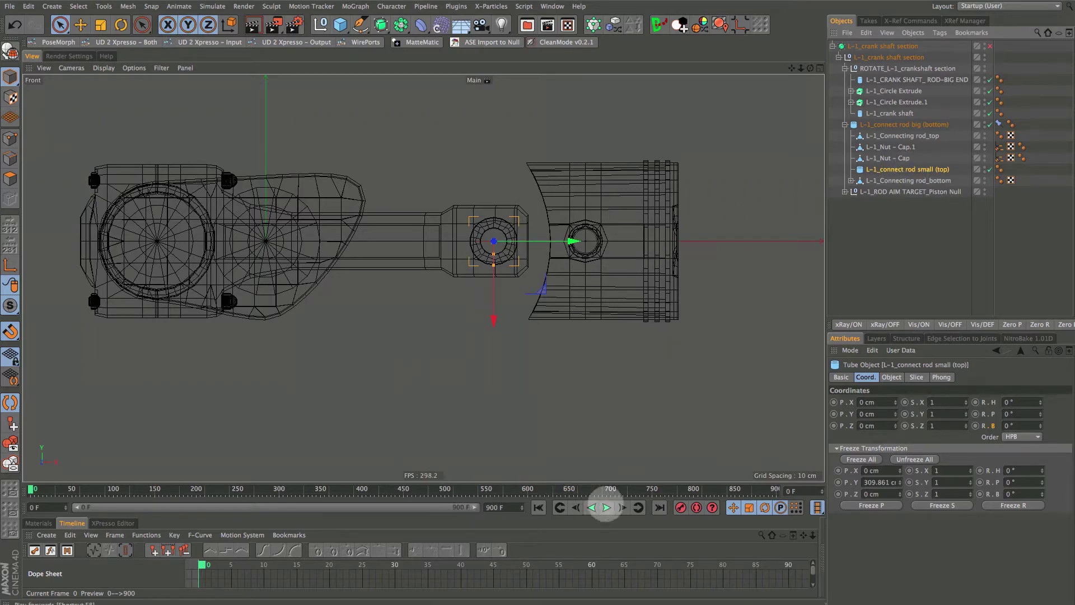
# Step: Play the animation to examine how the rod's small end moves relative to the piston pin, and return to frame 0
pyautogui.click(605, 507)
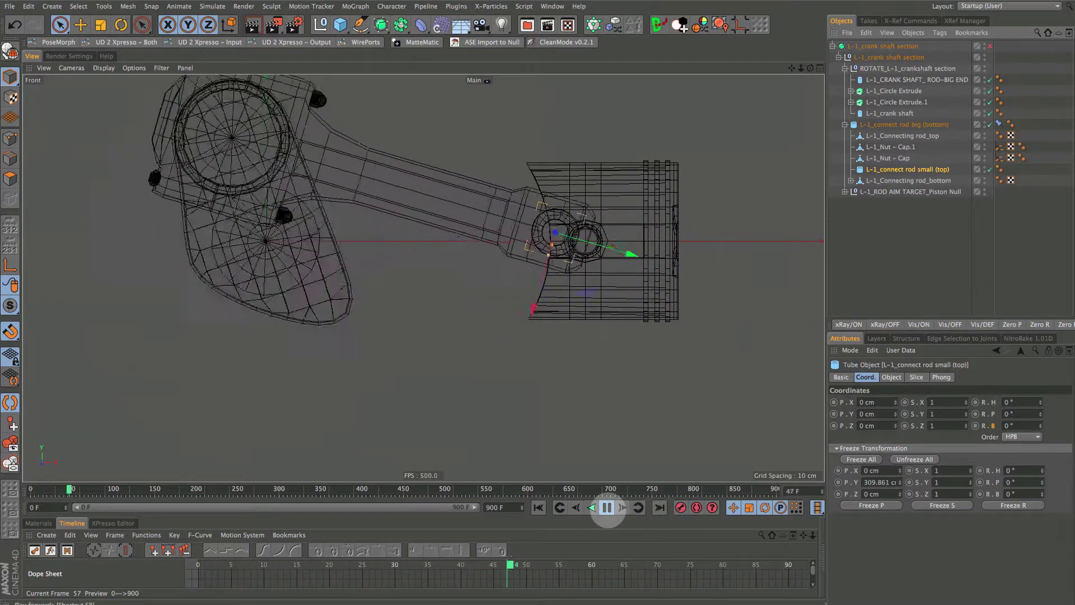
pyautogui.click(607, 508)
pyautogui.click(539, 508)
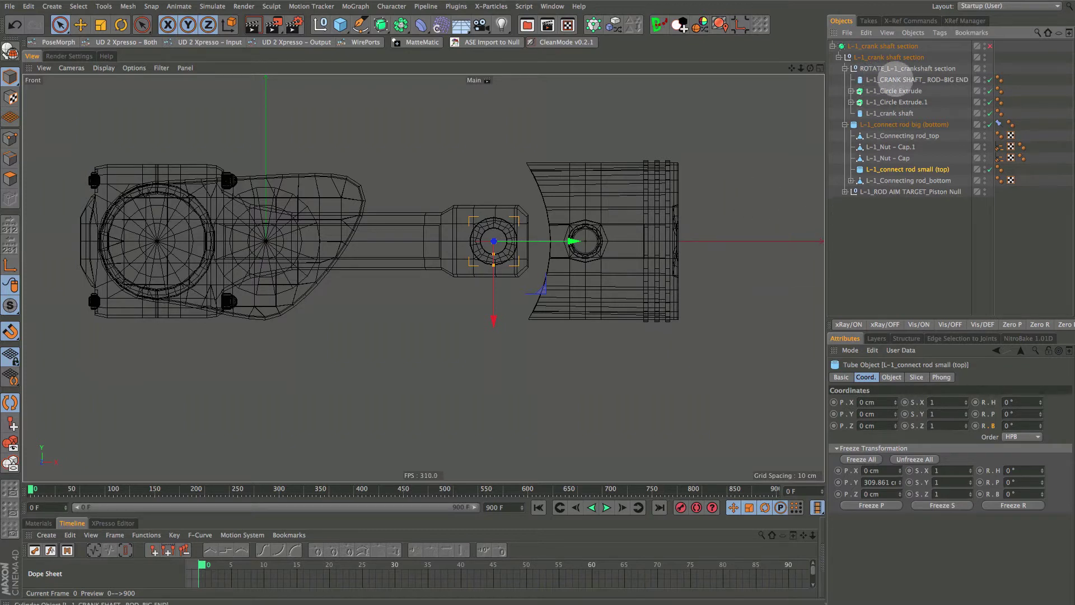
# Step: In point mode, select only the centre point on the piston-side end of L-1_Connecting rod_top
pyautogui.click(888, 80)
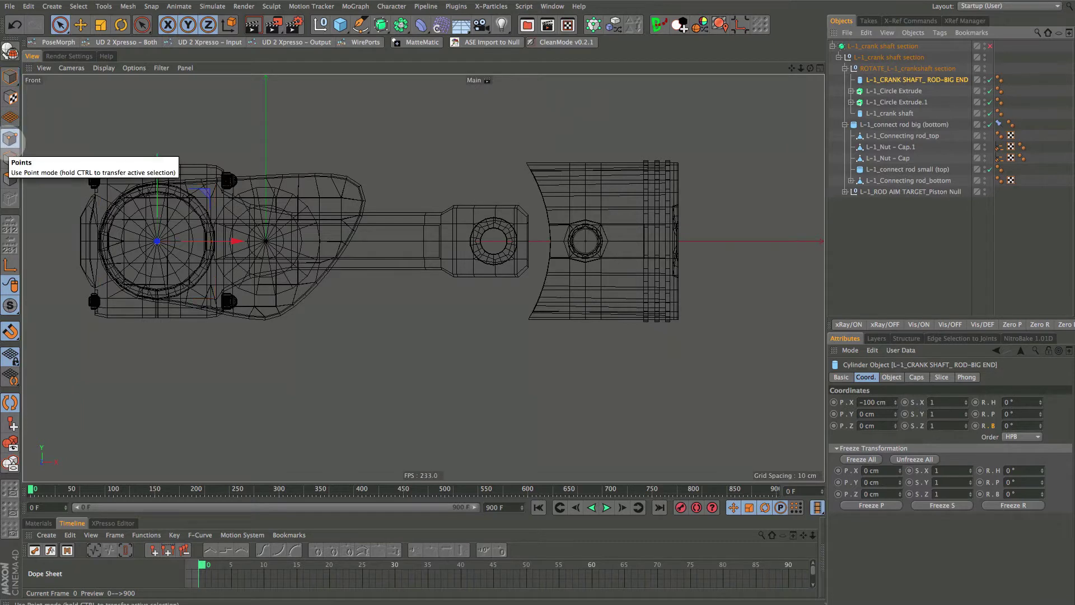
pyautogui.click(10, 139)
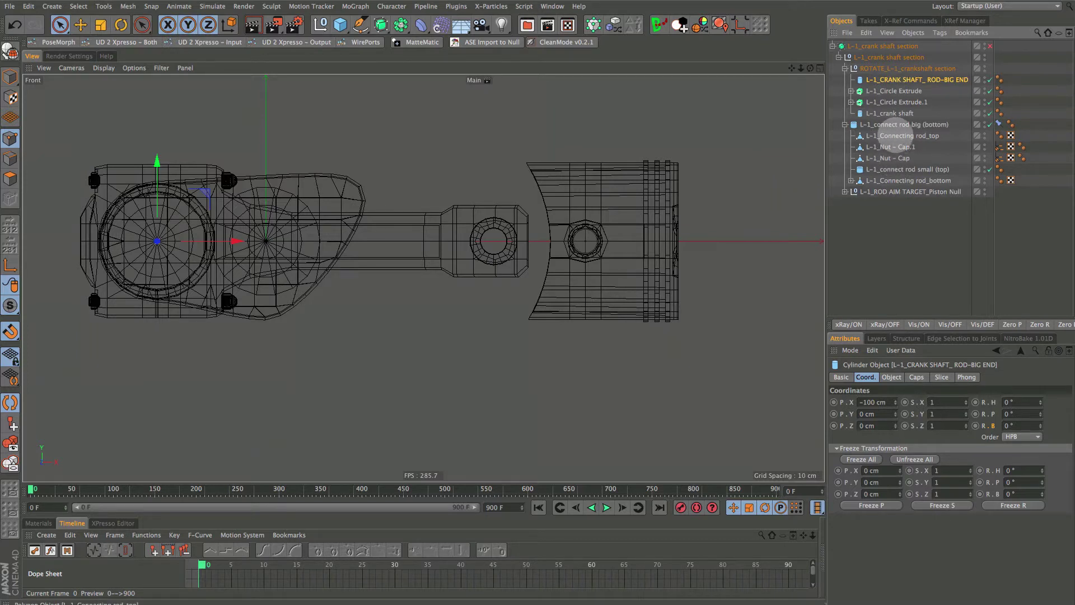
pyautogui.click(899, 135)
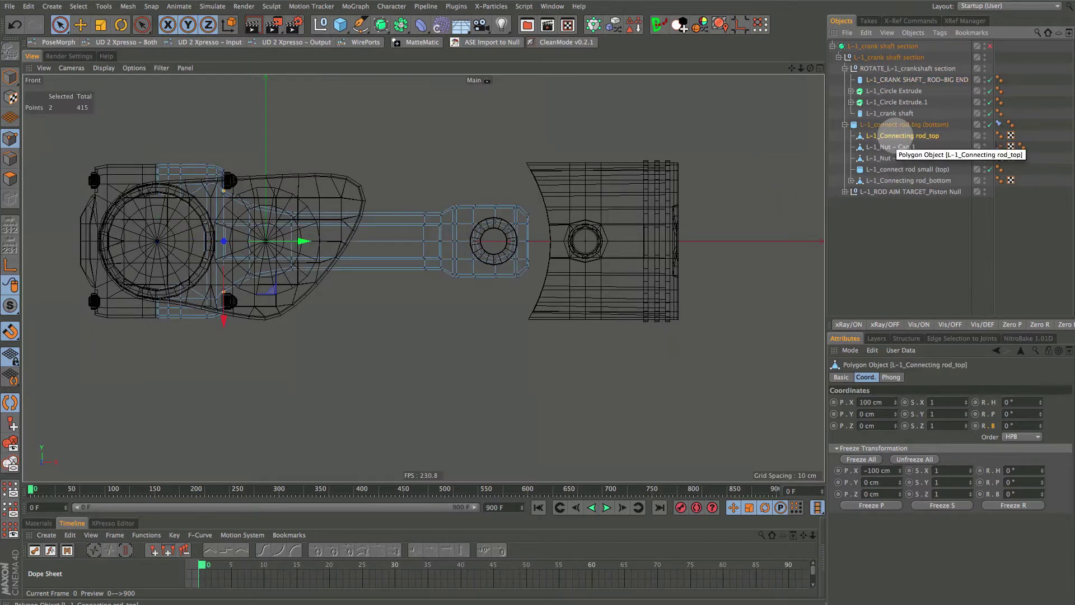
pyautogui.click(249, 144)
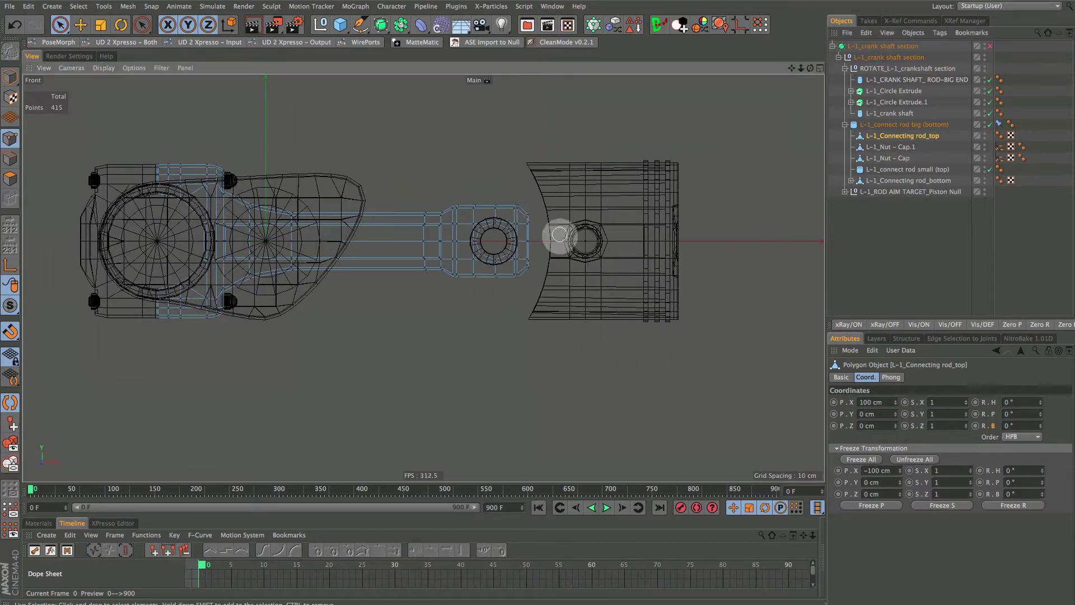
pyautogui.scroll(15, 533, 241)
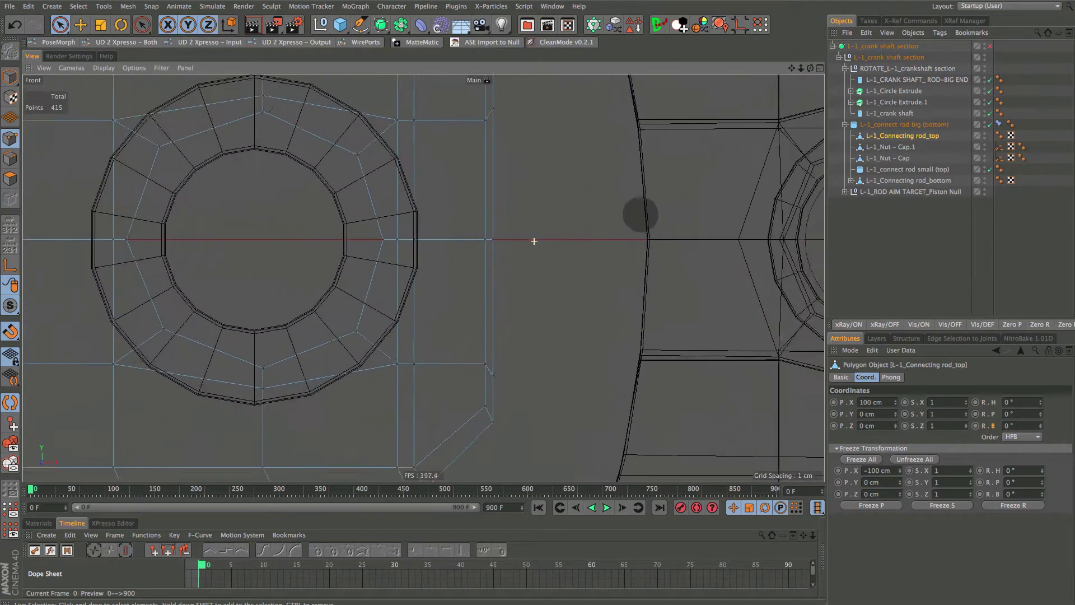
pyautogui.scroll(4, 534, 241)
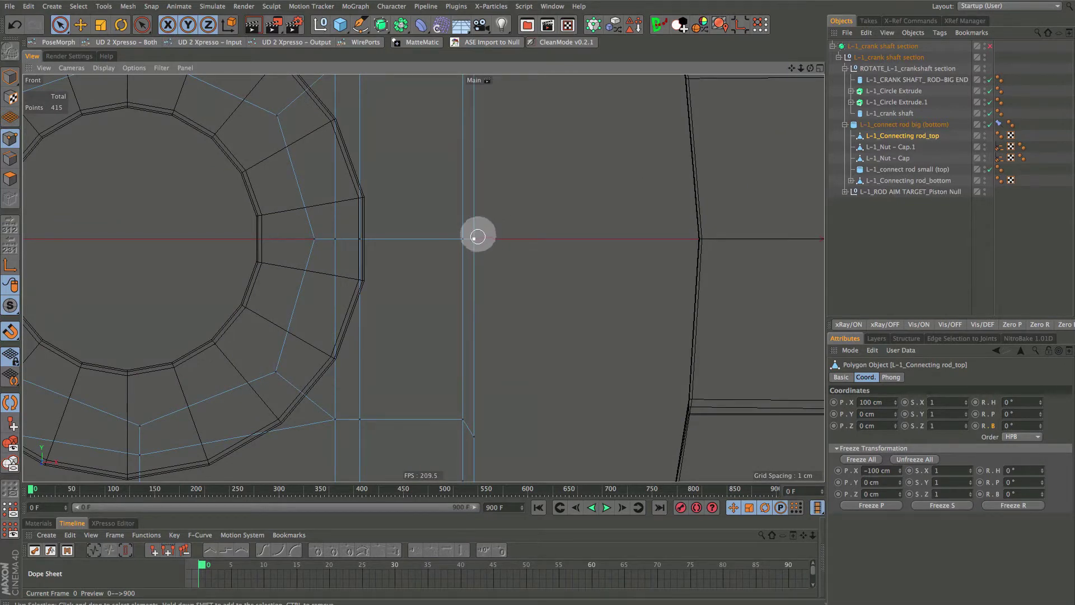
pyautogui.click(474, 239)
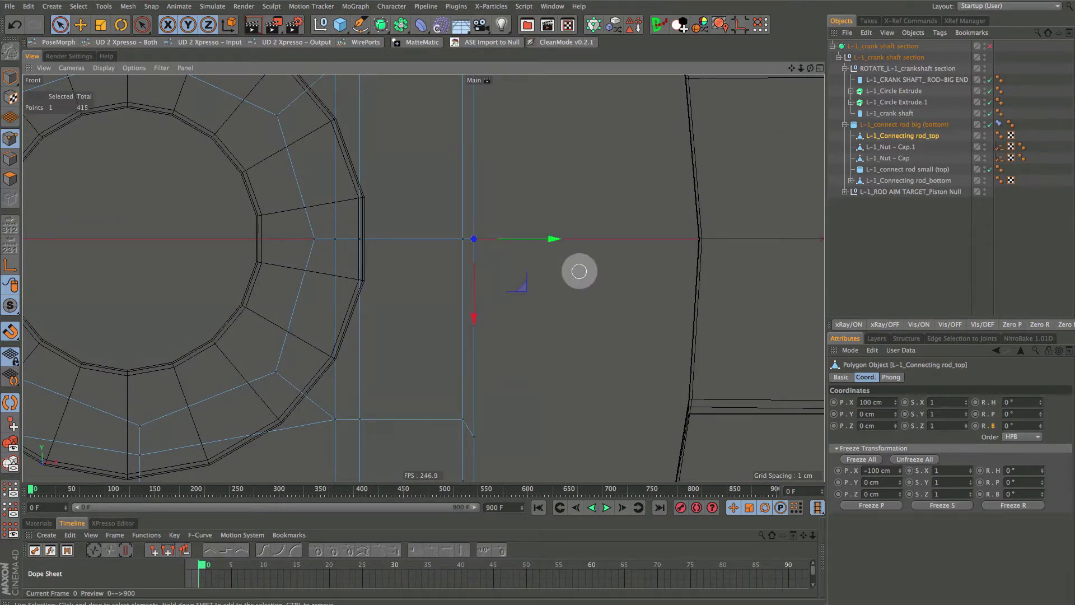
# Step: Create a null named Point Null and place it as the first child of the L-1_crank shaft section null
pyautogui.scroll(-8, 580, 271)
pyautogui.scroll(-6, 580, 271)
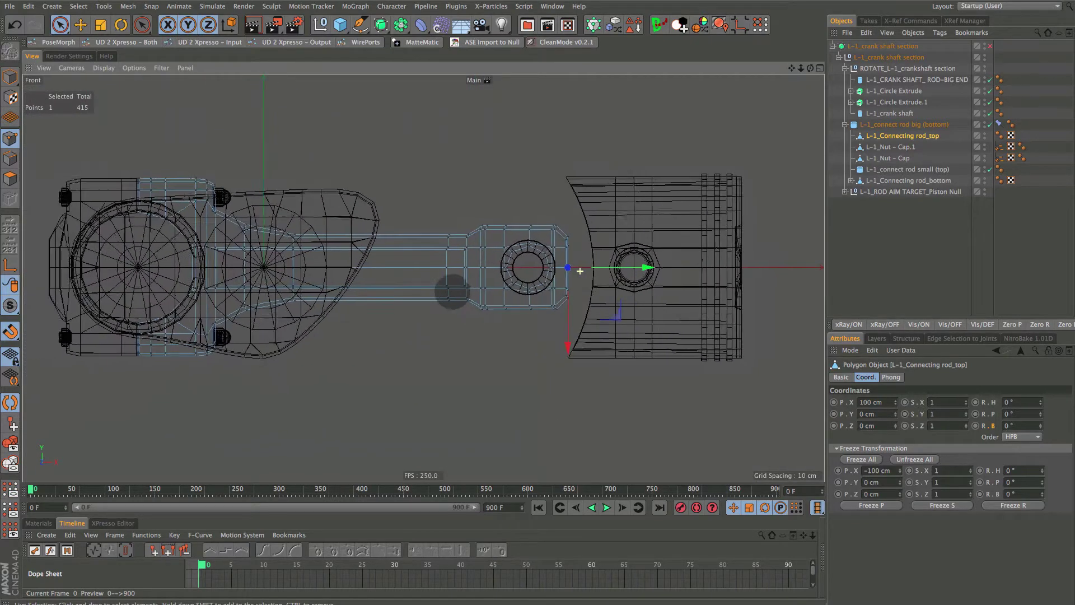
pyautogui.scroll(-1, 478, 292)
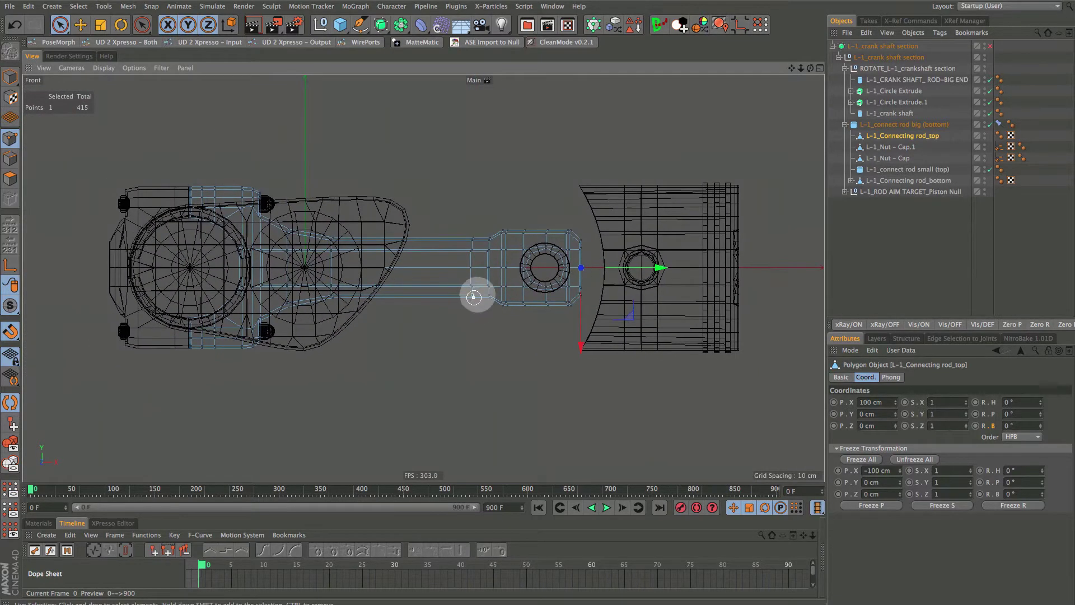
pyautogui.scroll(-1, 473, 297)
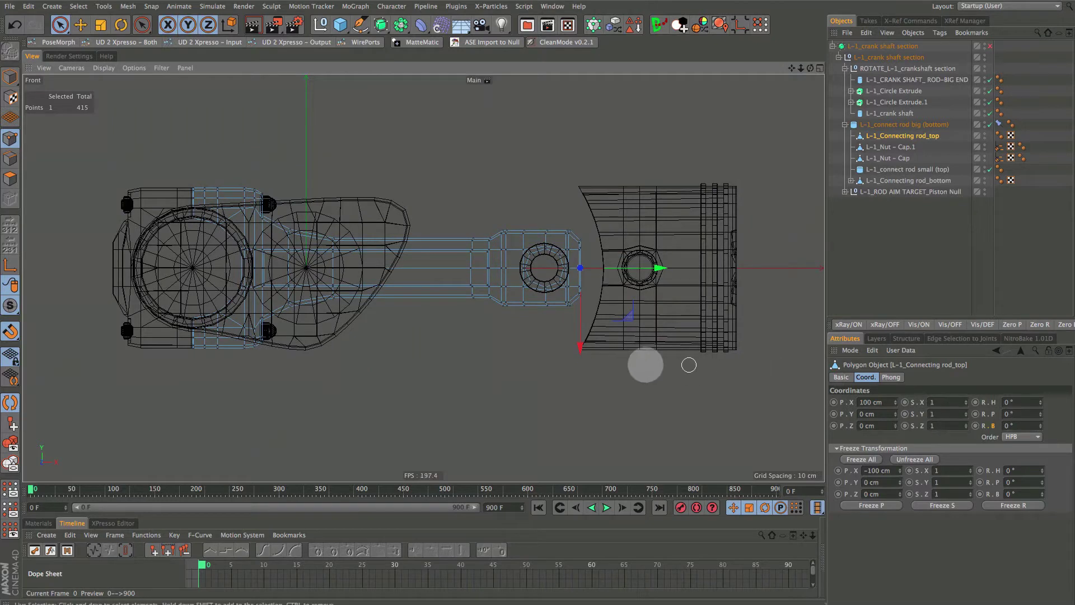
pyautogui.moveTo(434, 277); pyautogui.dragTo(418, 277, button='middle')
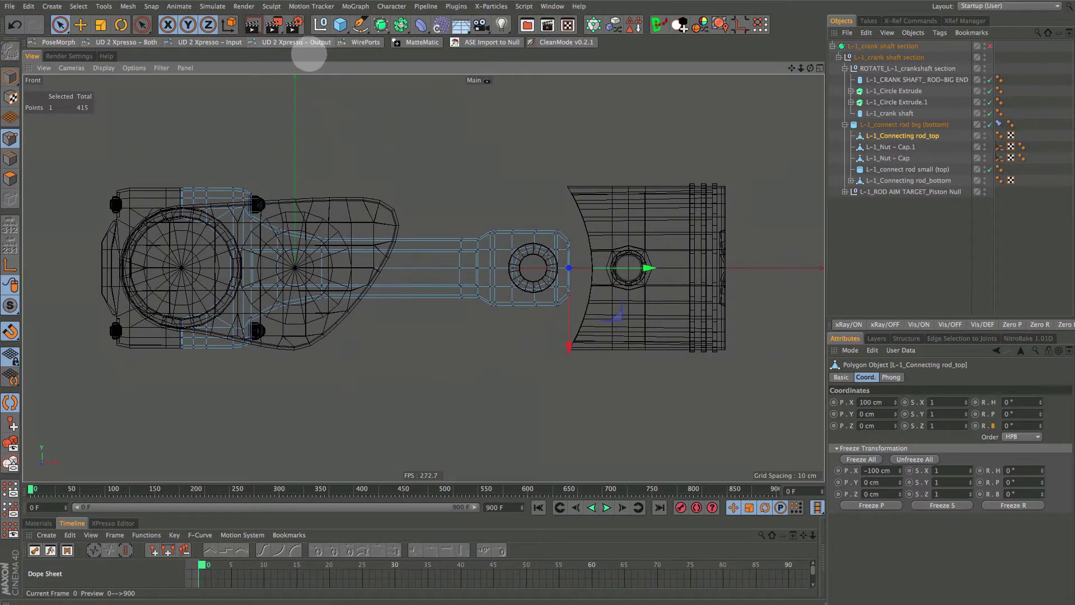
pyautogui.click(336, 40)
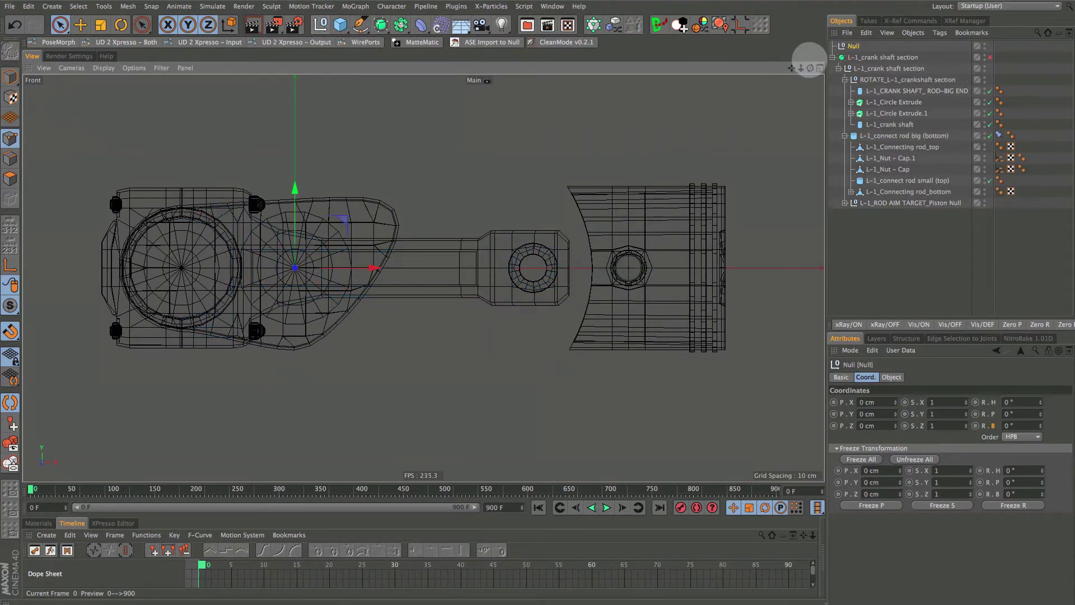
pyautogui.doubleClick(854, 46)
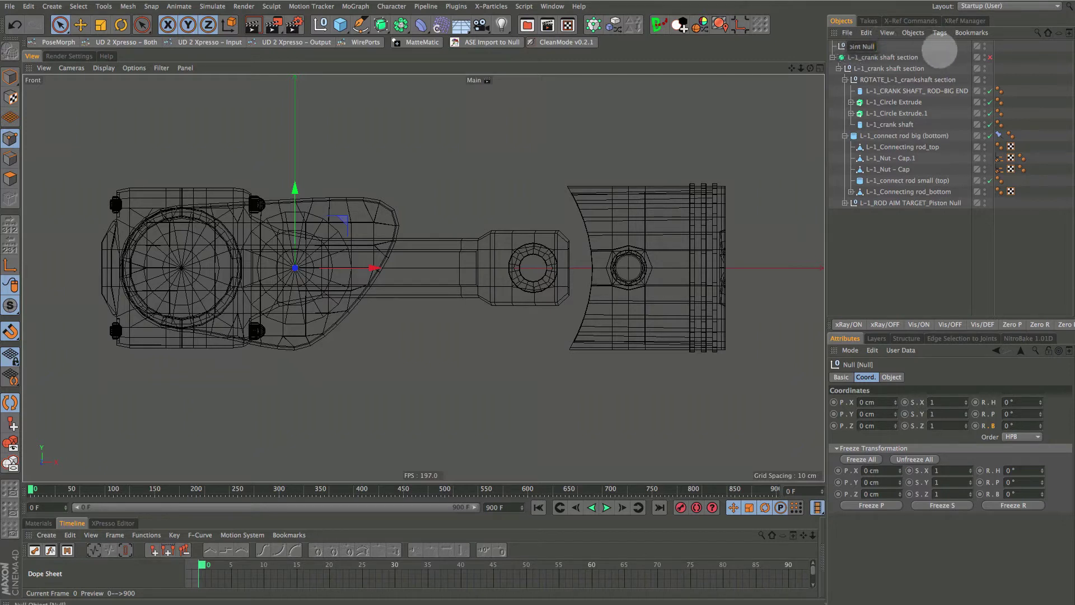
pyautogui.click(892, 61)
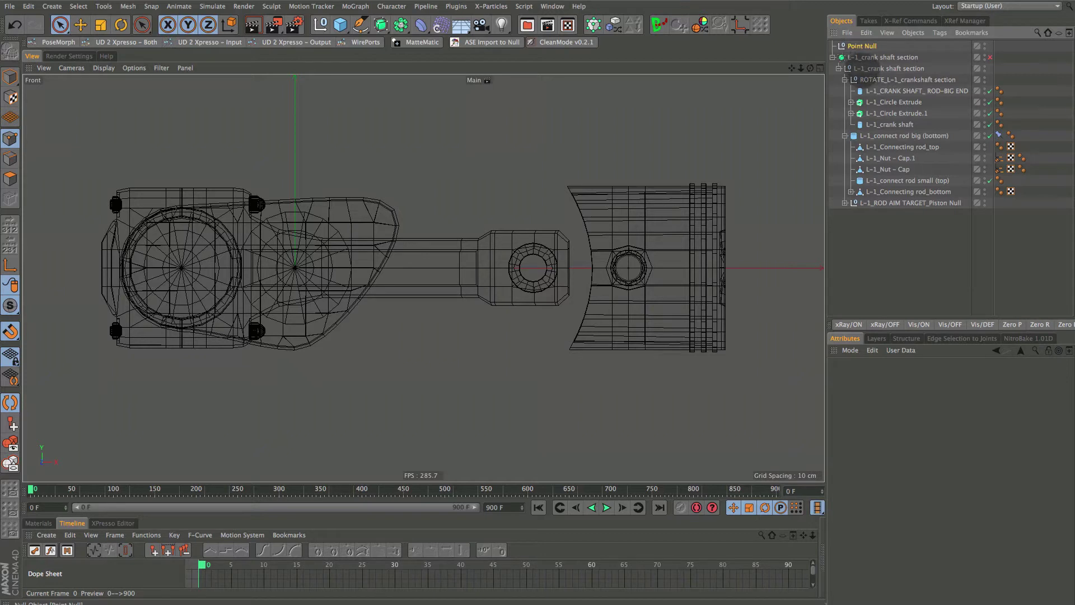
pyautogui.moveTo(862, 46); pyautogui.dragTo(874, 66)
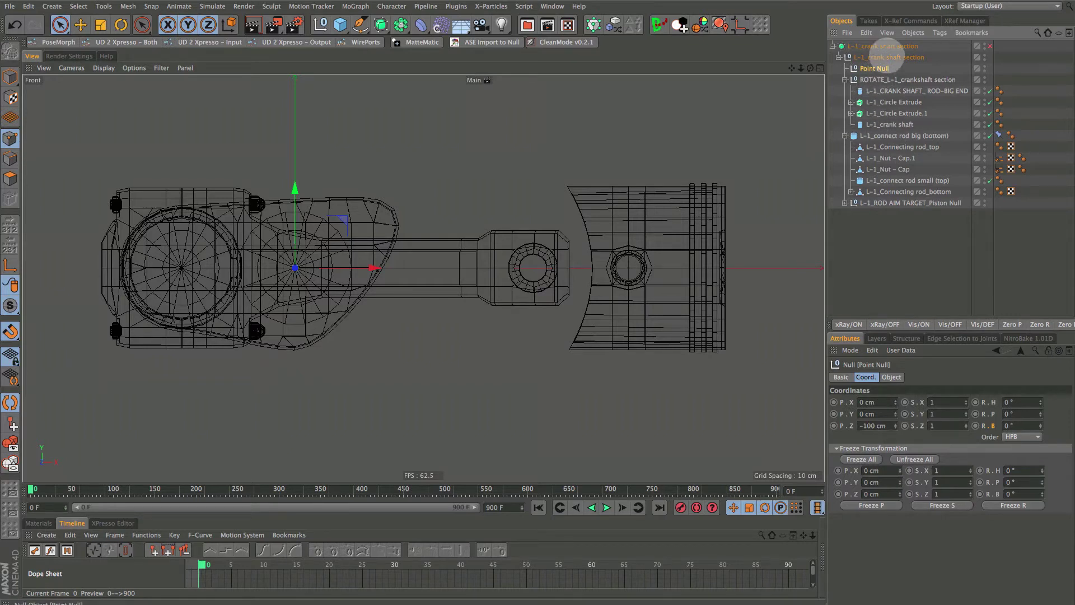
# Step: Add an XPresso tag to the L-1_crank shaft section null and enlarge the XPresso Editor area
pyautogui.click(885, 57)
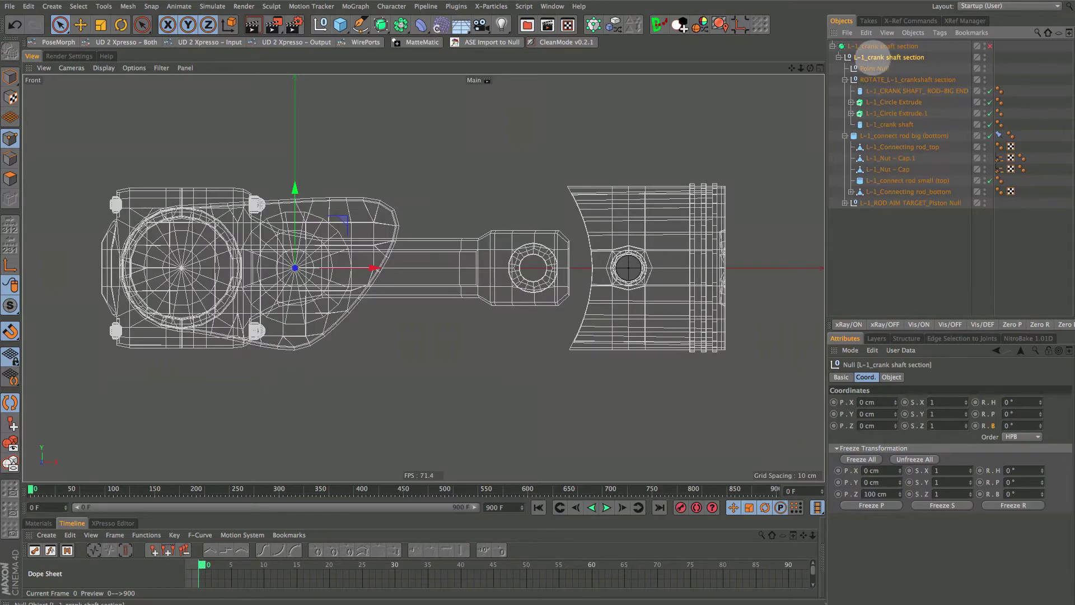
pyautogui.rightClick(872, 57)
pyautogui.moveTo(896, 65)
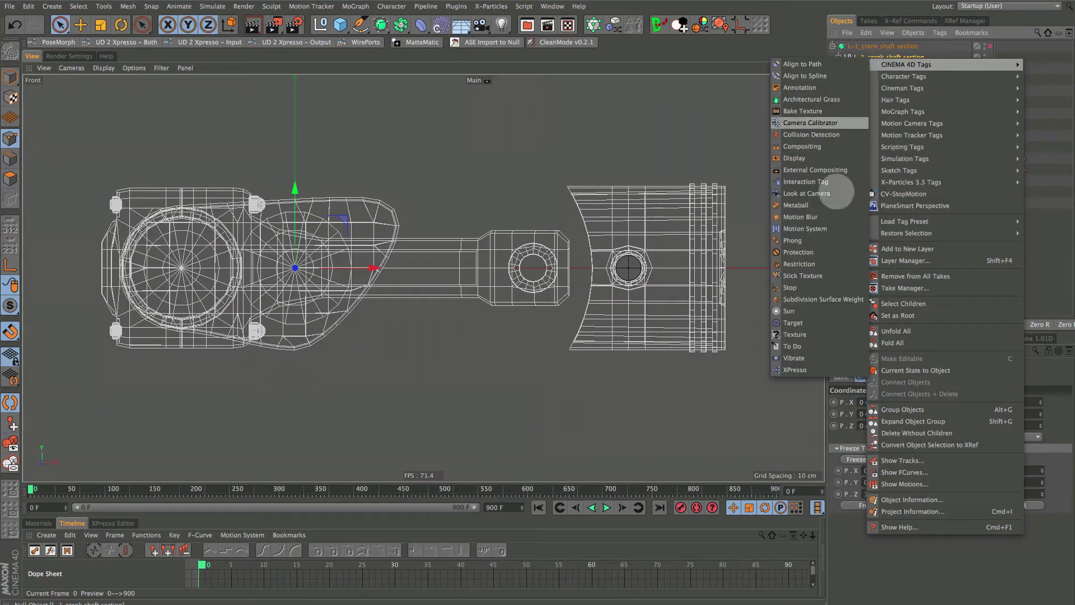
pyautogui.click(824, 369)
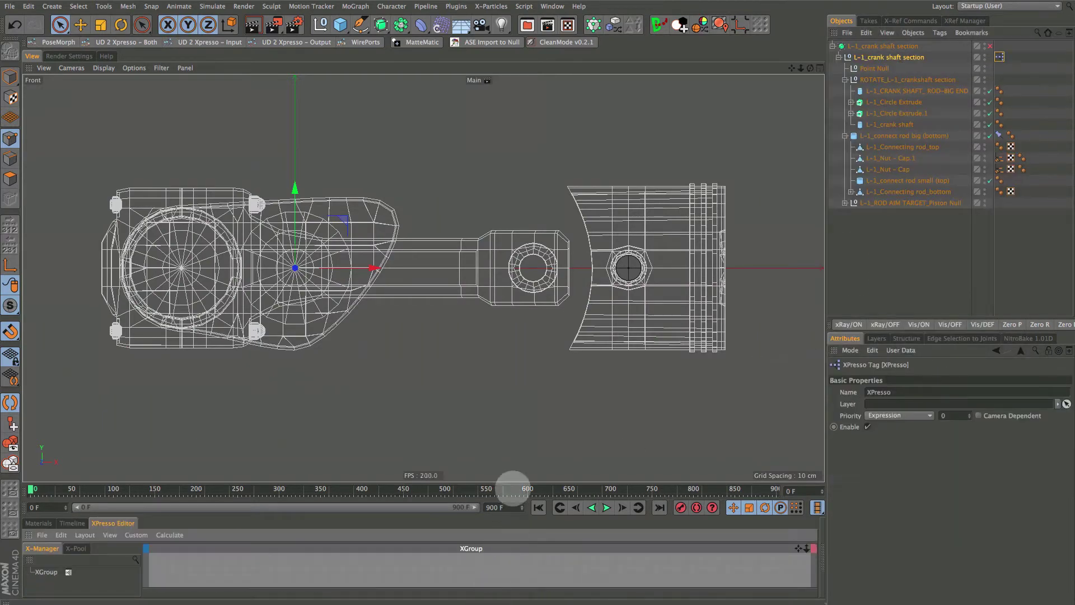
pyautogui.moveTo(511, 482); pyautogui.dragTo(504, 355)
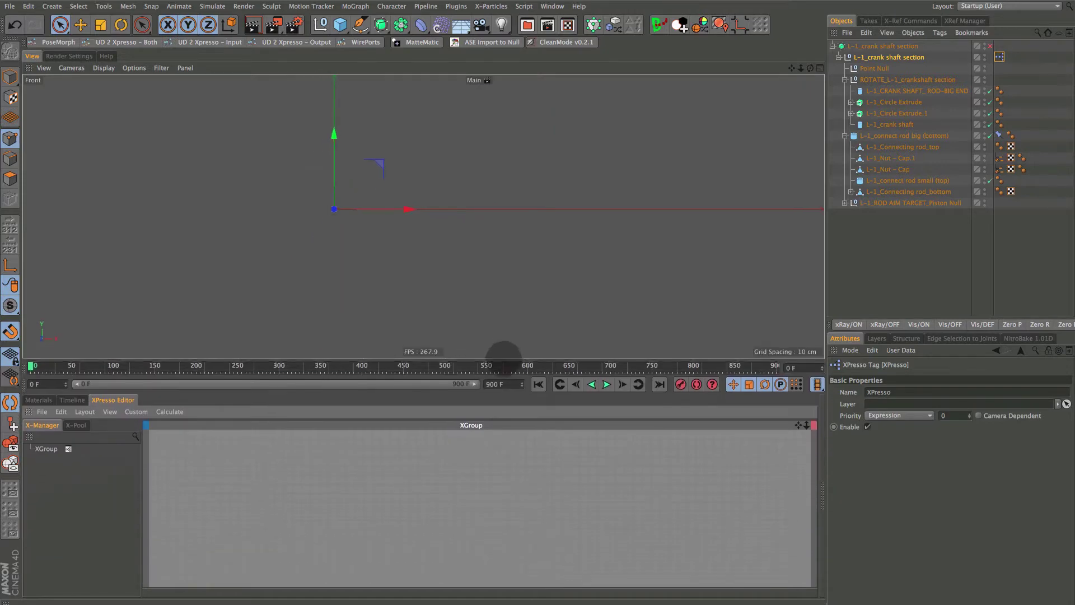
pyautogui.scroll(5, 544, 200)
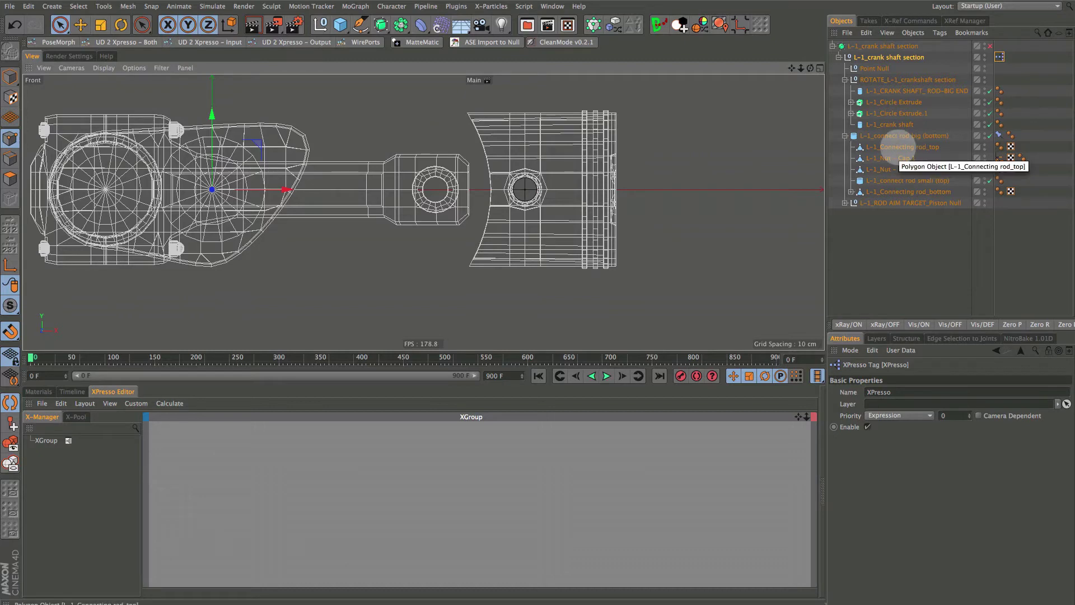
# Step: Show the point list of L-1_Connecting rod_top in the Structure Manager to find the index of its selected end point
pyautogui.click(898, 146)
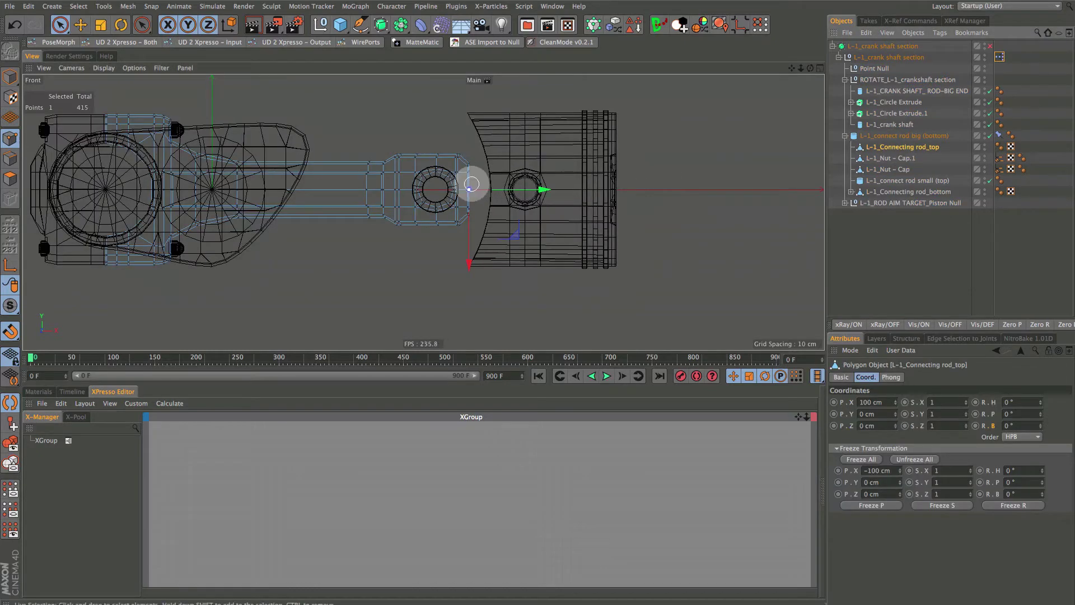
pyautogui.scroll(8, 472, 184)
pyautogui.scroll(2, 471, 184)
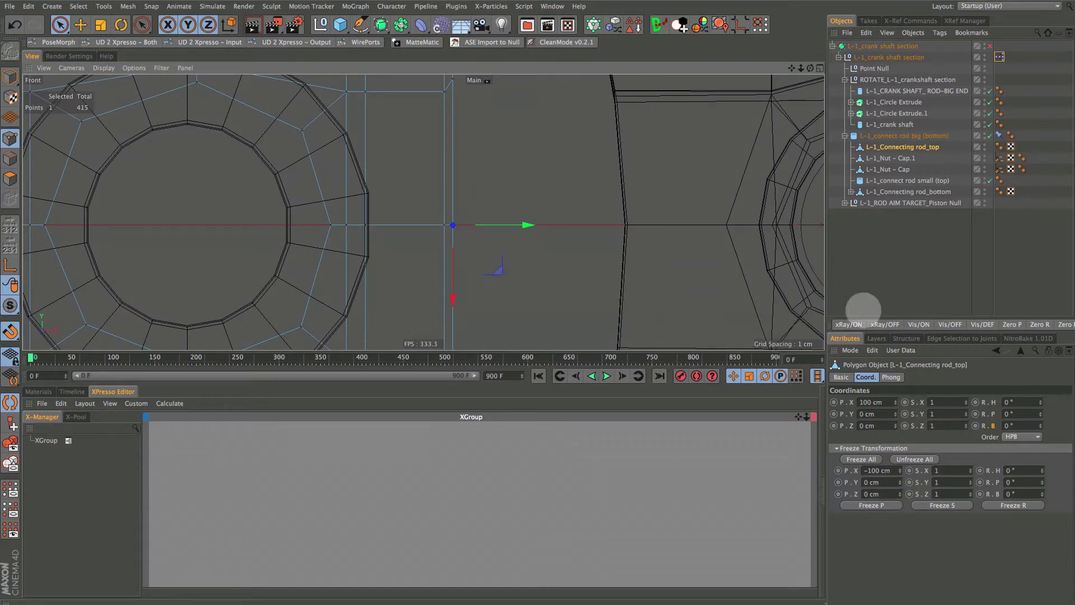
pyautogui.moveTo(876, 317); pyautogui.dragTo(869, 255)
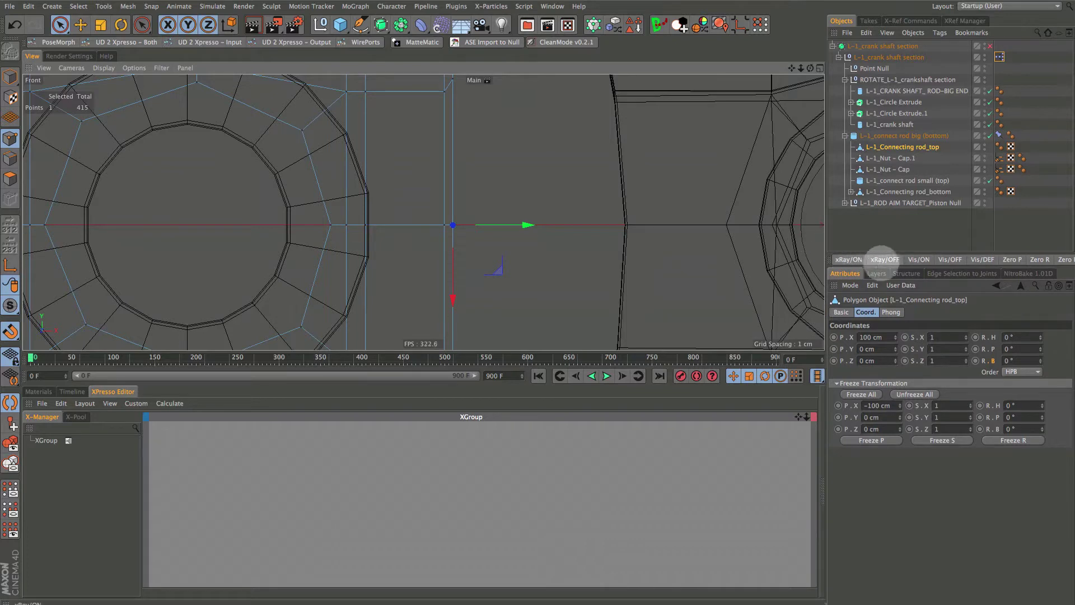
pyautogui.click(907, 273)
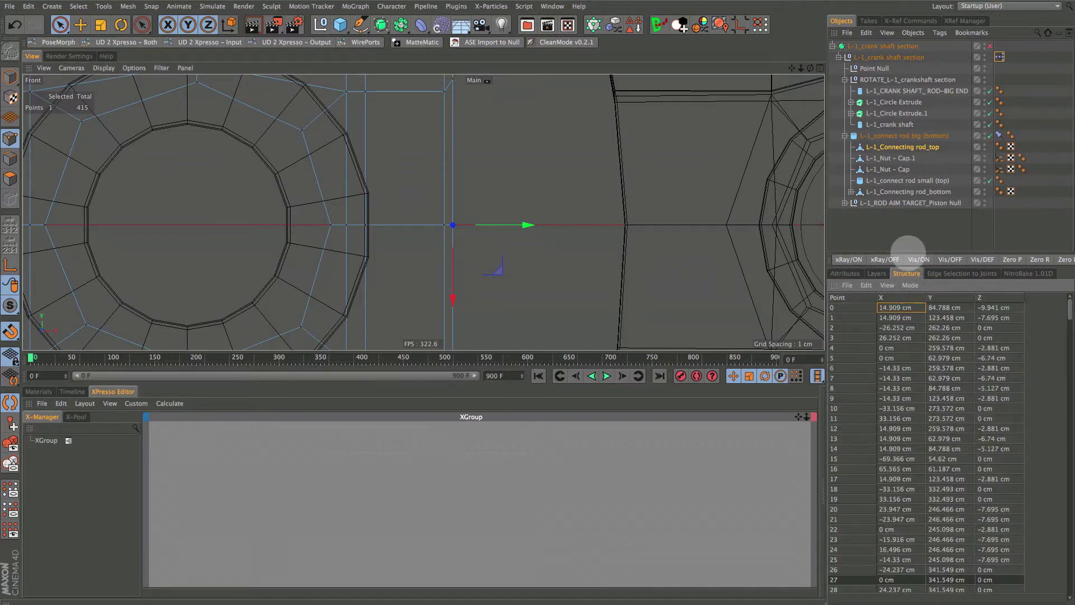
pyautogui.moveTo(908, 250); pyautogui.dragTo(906, 218)
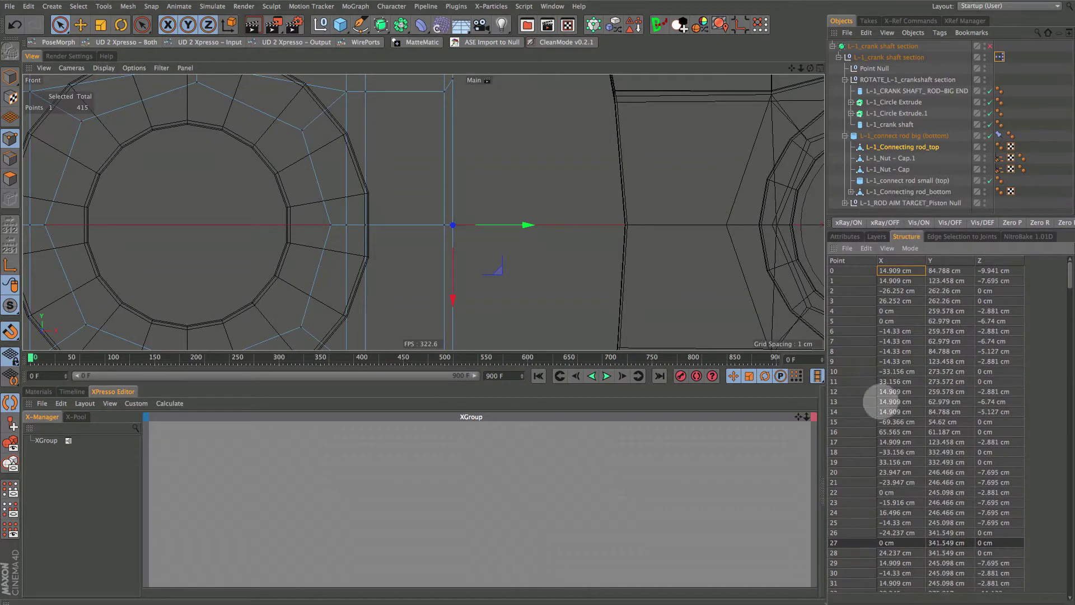
pyautogui.click(551, 7)
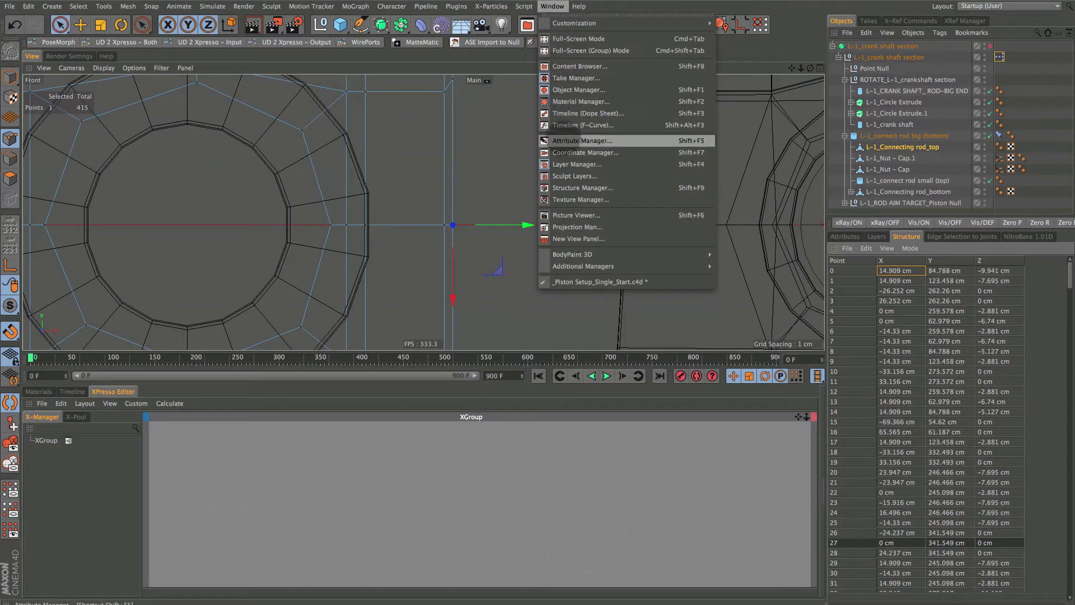
pyautogui.click(565, 189)
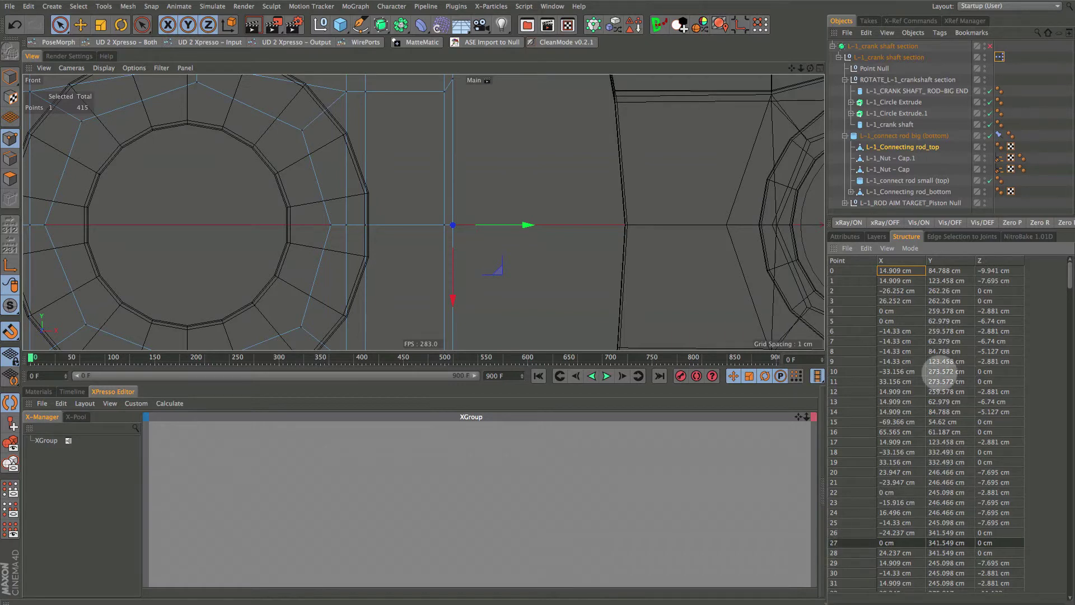
# Step: Add a Point node from the General XPresso nodes to the graph and place it near the middle of the XGroup
pyautogui.click(847, 237)
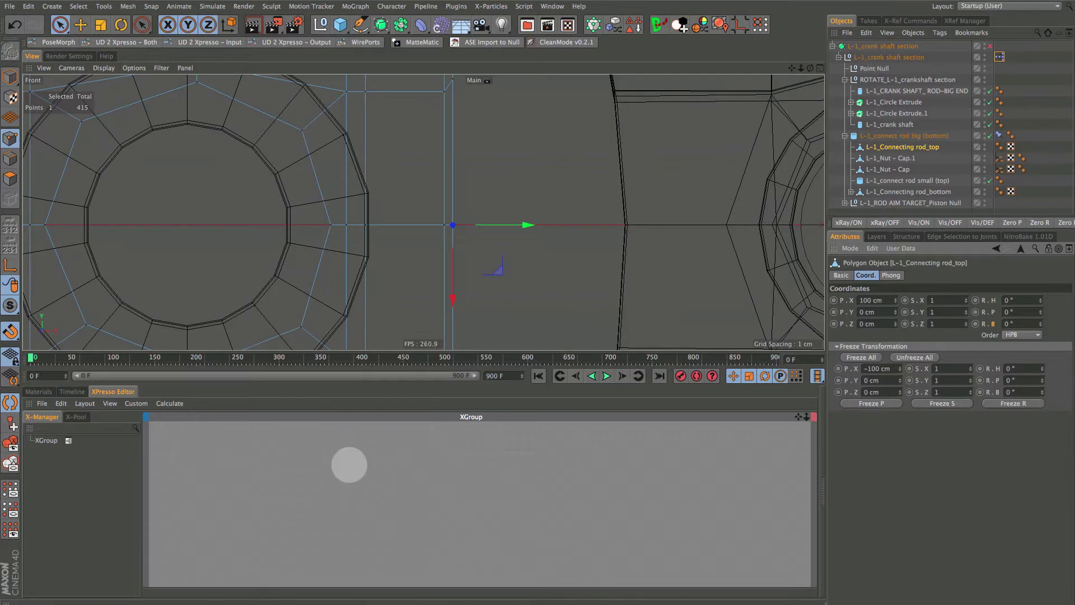
pyautogui.rightClick(351, 466)
pyautogui.moveTo(359, 471)
pyautogui.moveTo(443, 471)
pyautogui.moveTo(498, 469)
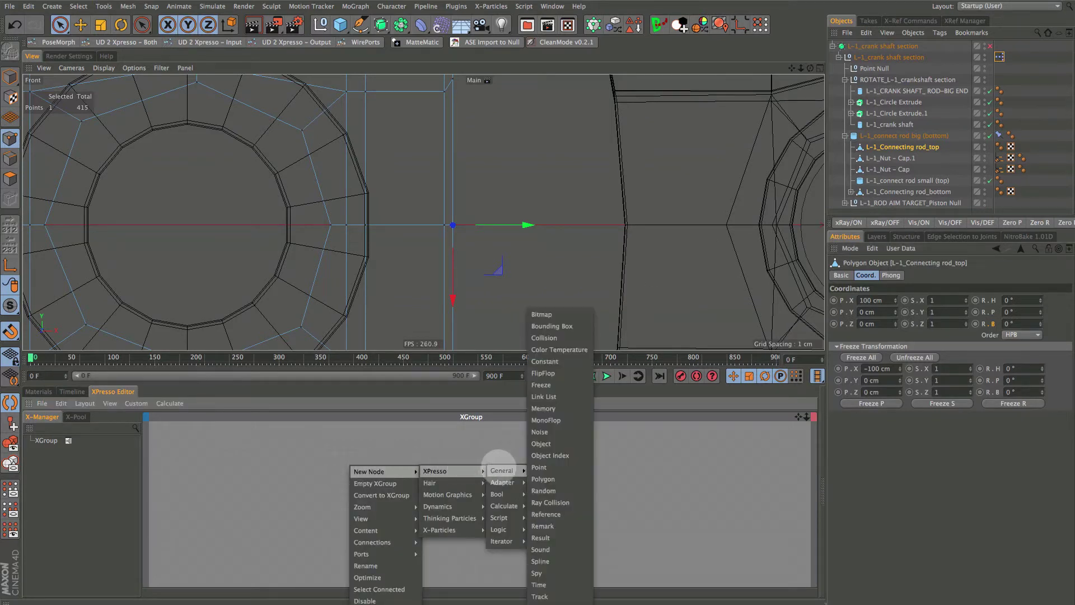
pyautogui.click(539, 468)
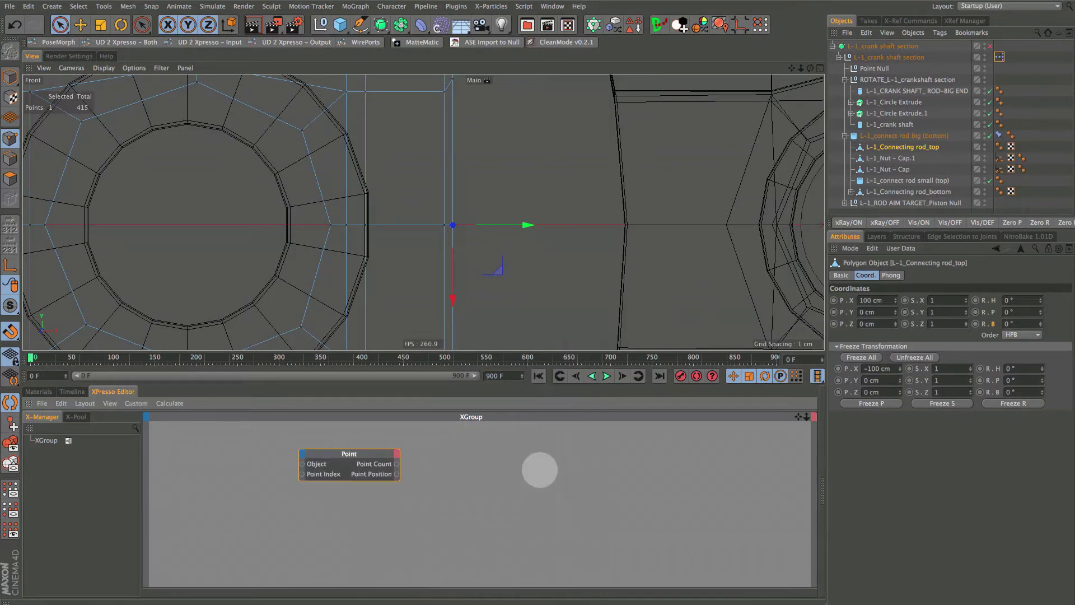
pyautogui.moveTo(368, 450); pyautogui.dragTo(478, 474)
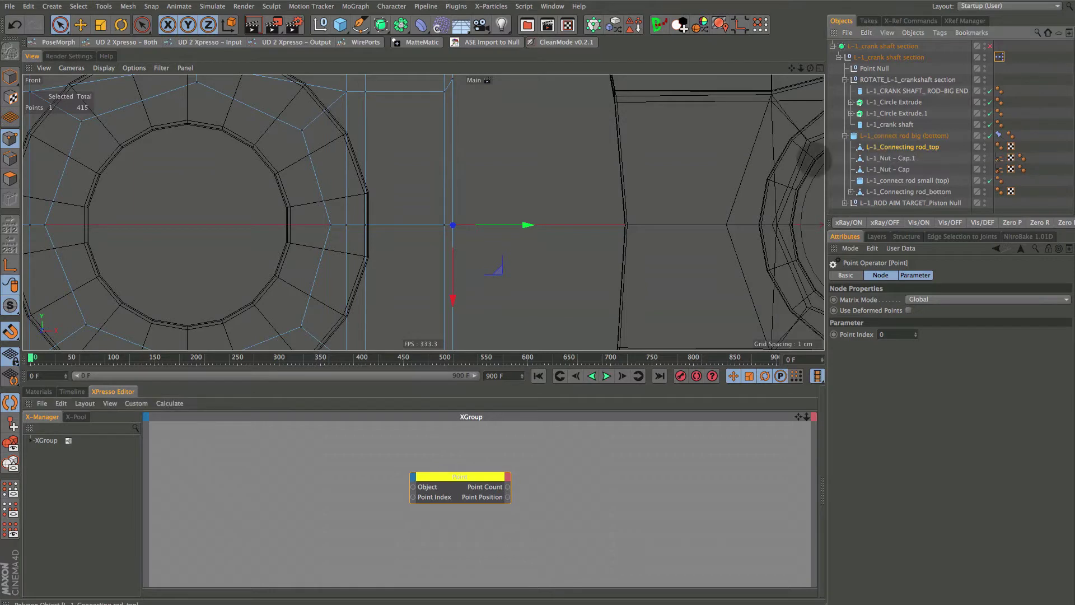
# Step: Add L-1_Connecting rod_top as a node before the Point node and connect its Object output to the Point node's Object input
pyautogui.moveTo(275, 476); pyautogui.dragTo(275, 477)
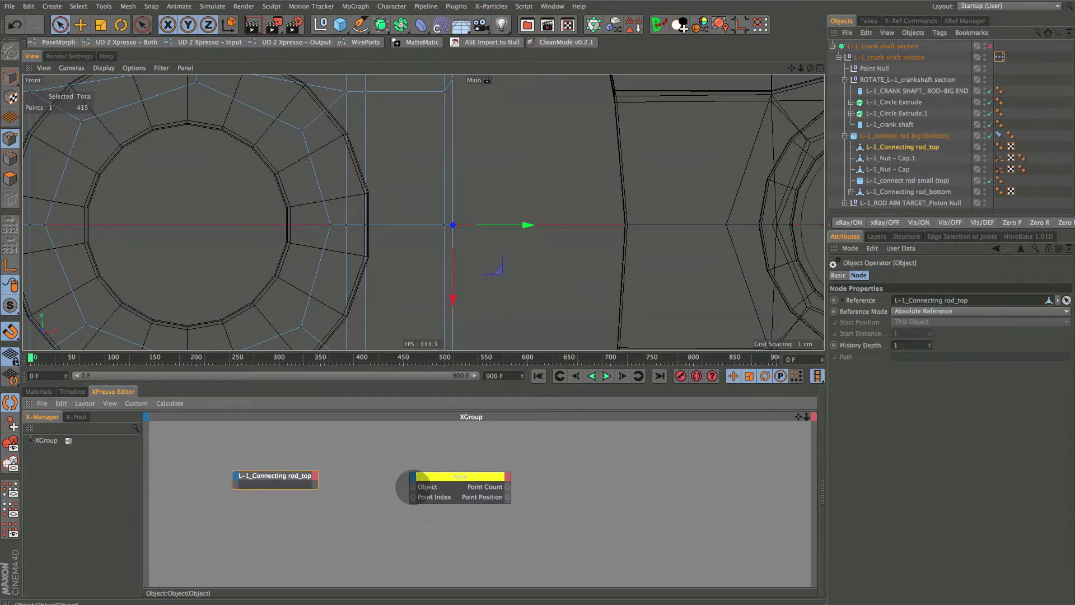
pyautogui.moveTo(412, 487); pyautogui.dragTo(316, 475)
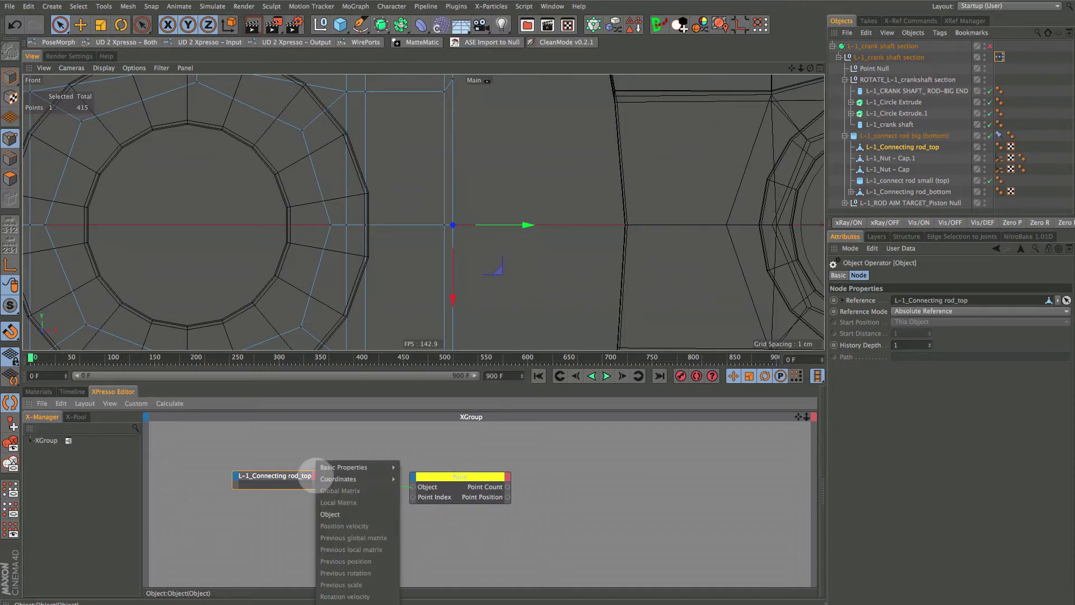
pyautogui.moveTo(319, 478)
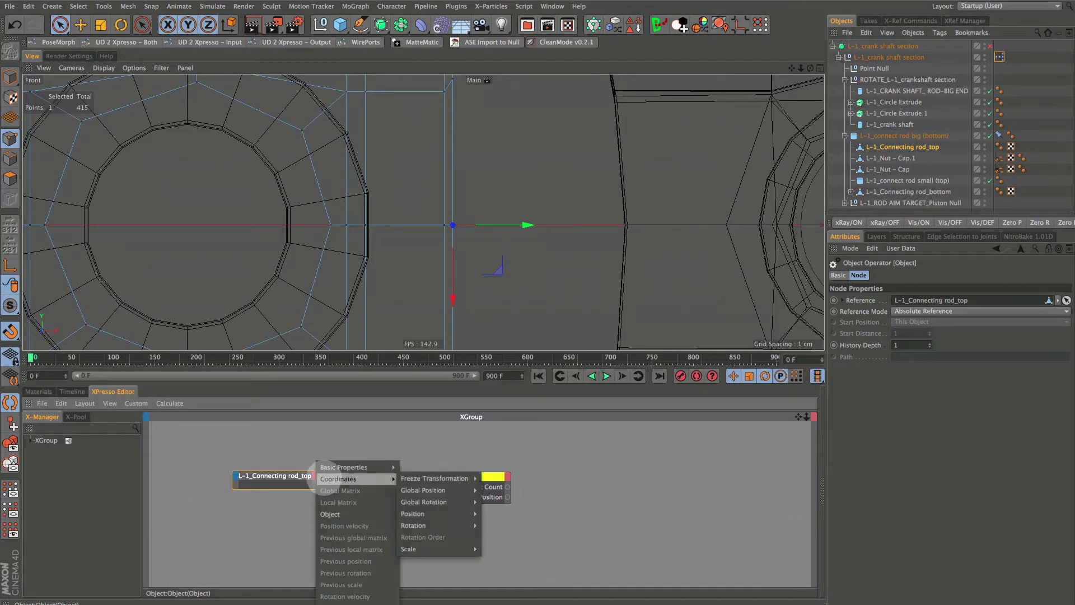
pyautogui.click(320, 513)
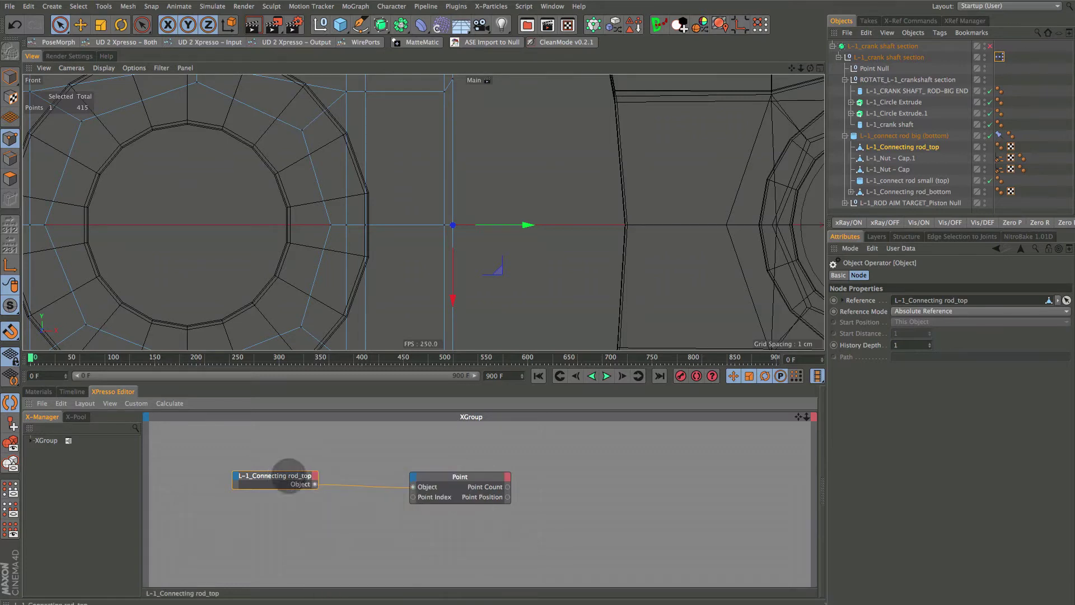
pyautogui.moveTo(288, 476); pyautogui.dragTo(314, 469)
# Step: Set the Point node's Point Index to 27 and move the node slightly closer to the connecting rod node
pyautogui.click(453, 475)
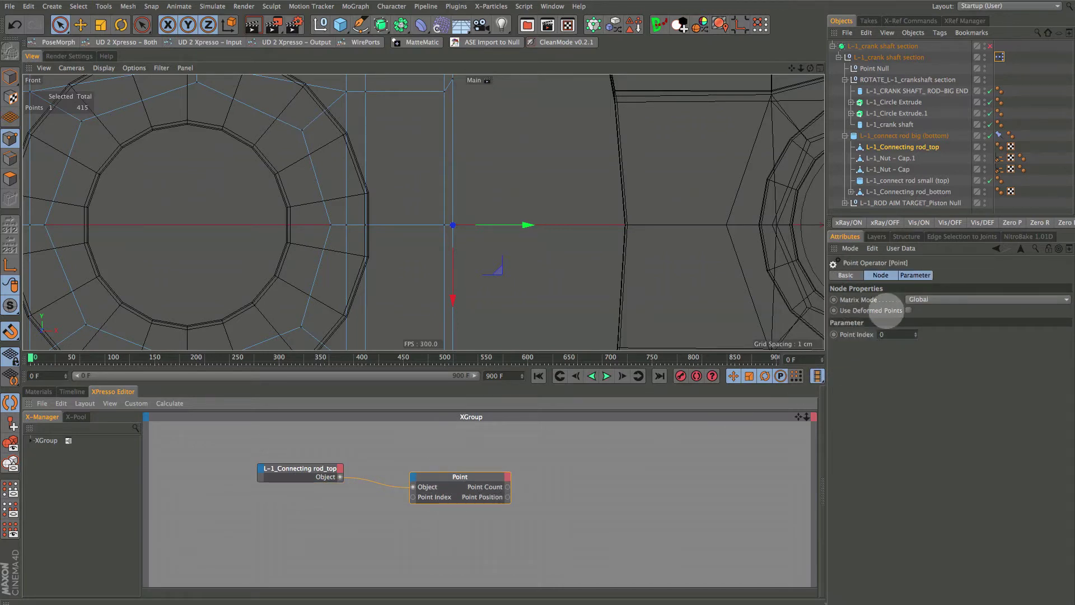
pyautogui.doubleClick(885, 335)
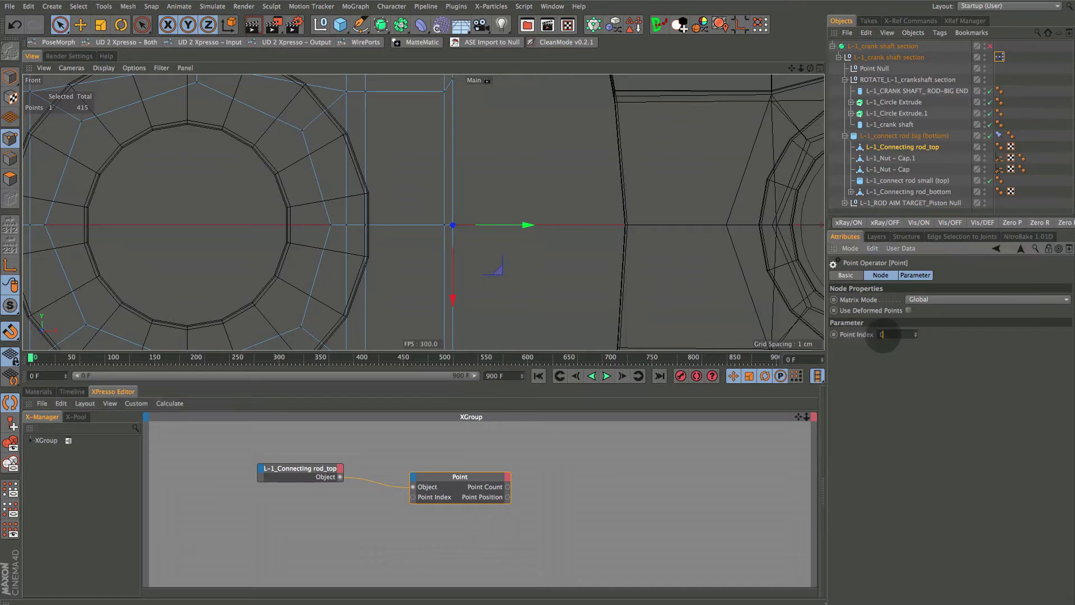
pyautogui.write('27')
pyautogui.press('Return')
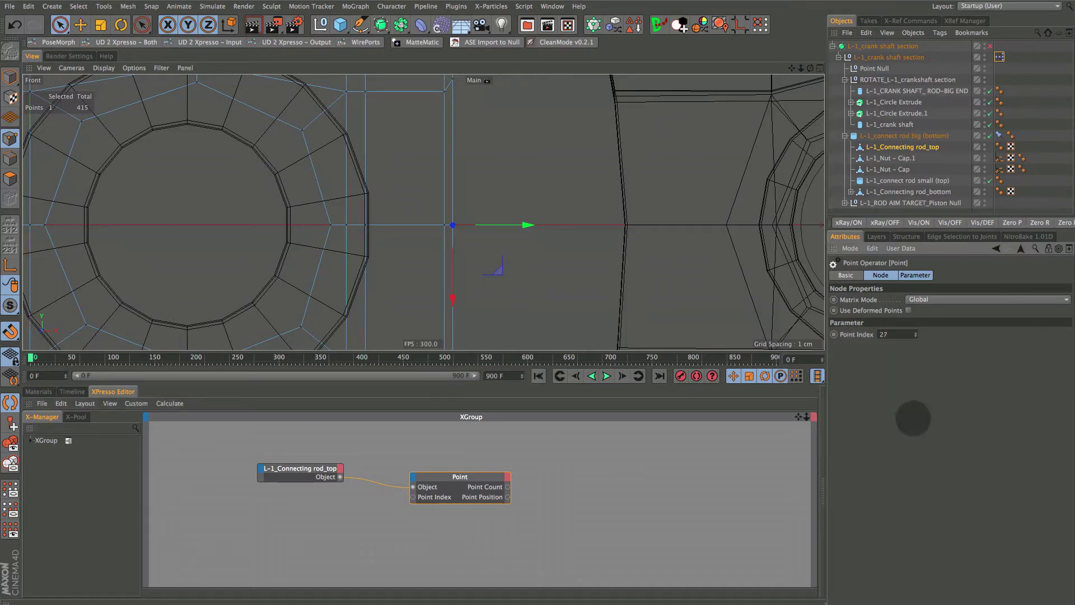
pyautogui.click(448, 477)
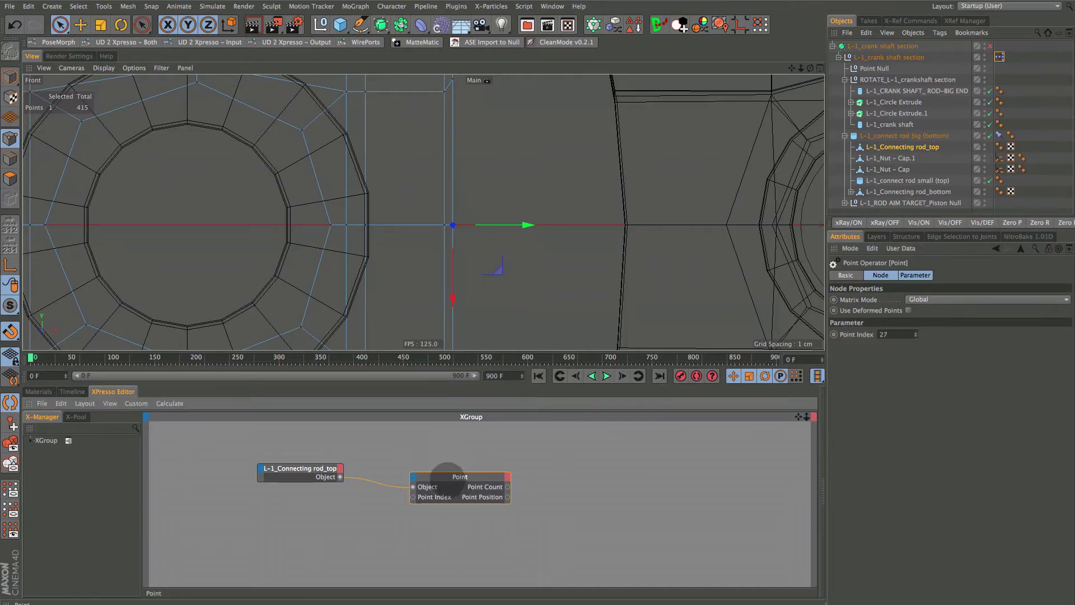
pyautogui.moveTo(448, 469); pyautogui.dragTo(434, 467)
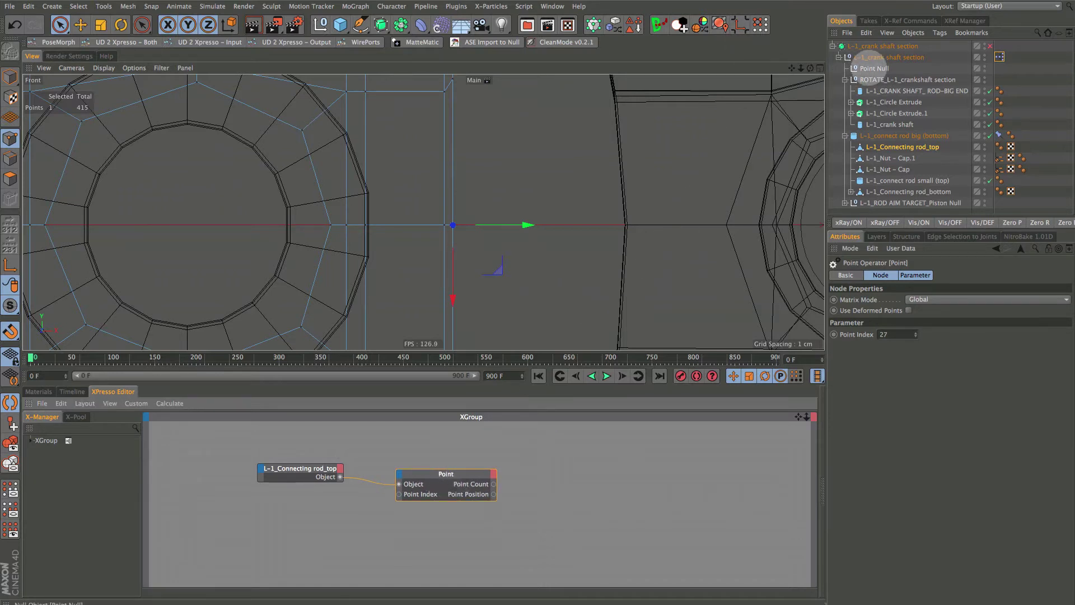
# Step: Add Point Null as a node after the Point node and wire Point Position into its Global Position input
pyautogui.moveTo(869, 67); pyautogui.dragTo(597, 480)
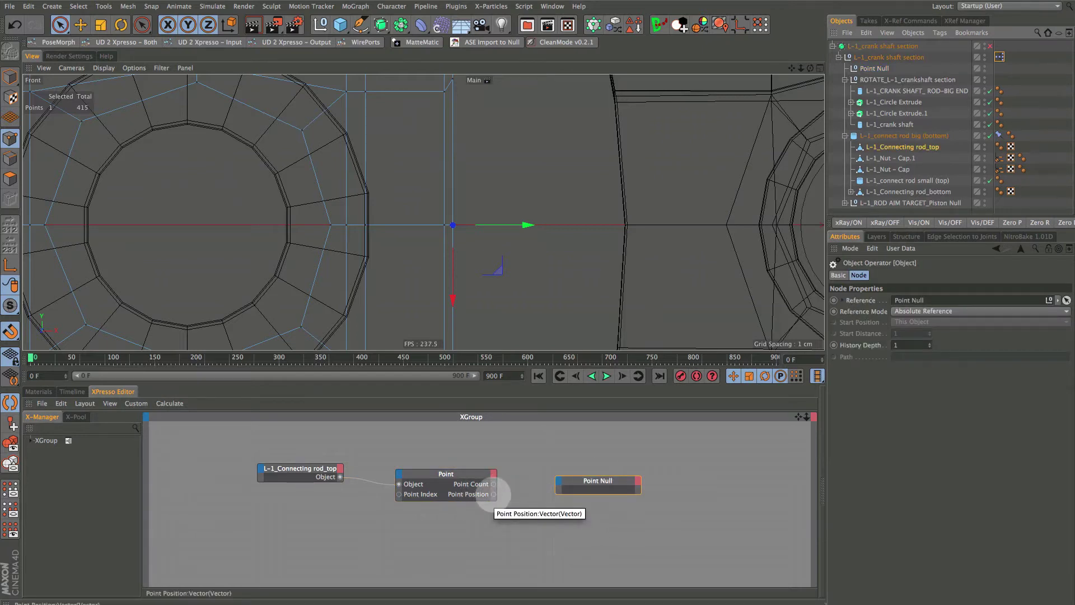
pyautogui.moveTo(493, 494); pyautogui.dragTo(559, 480)
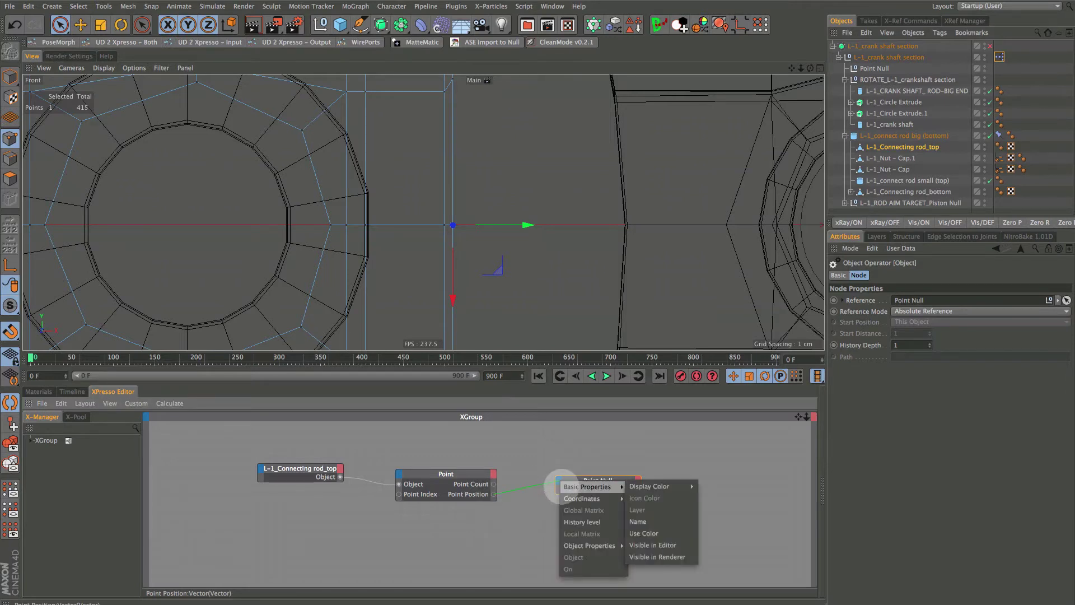
pyautogui.moveTo(565, 498)
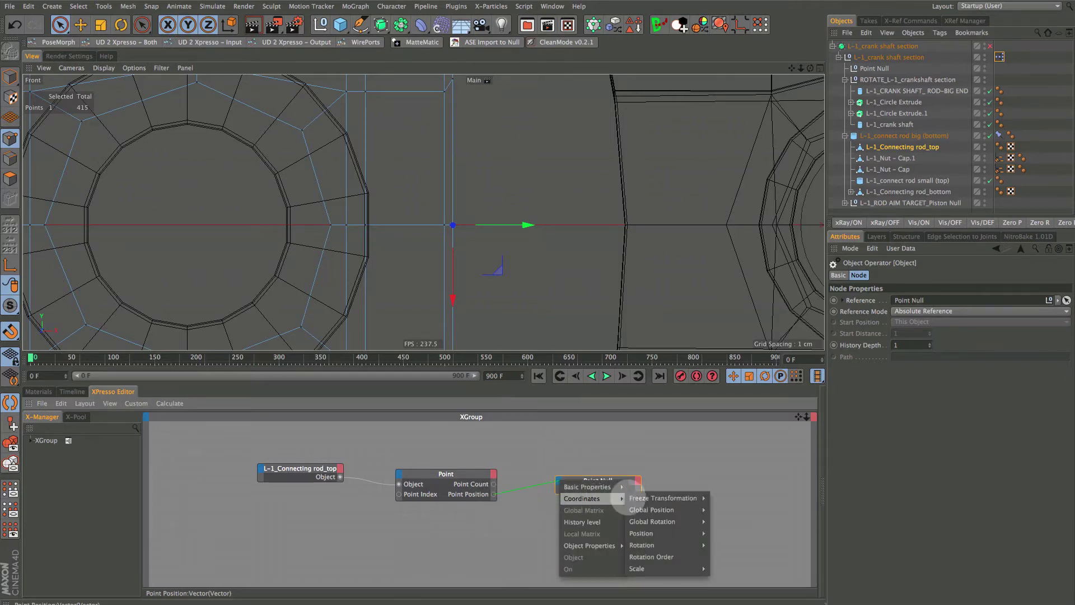
pyautogui.moveTo(638, 509)
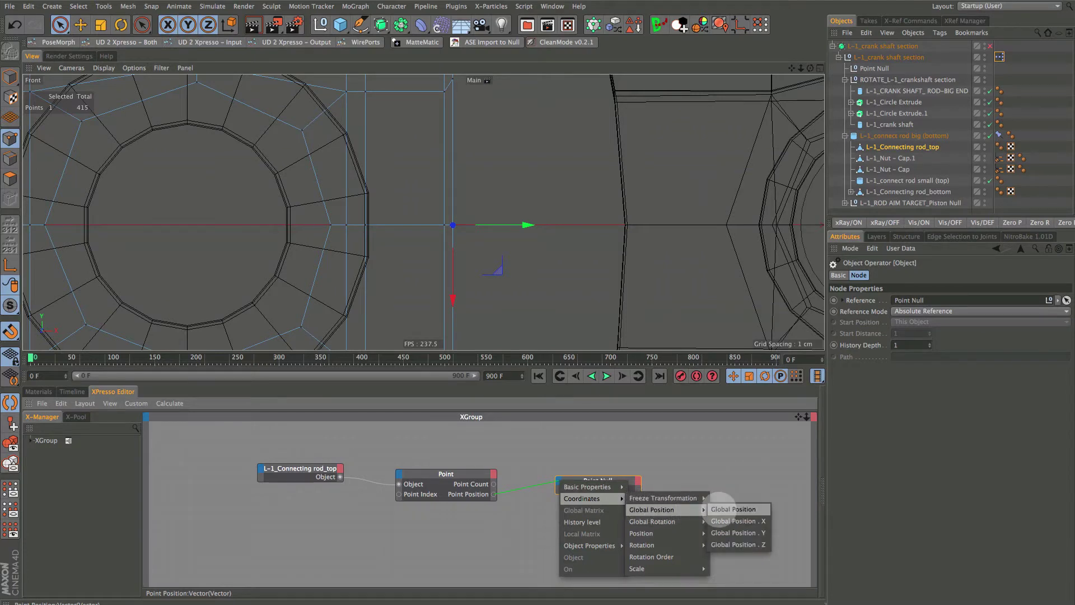
pyautogui.click(728, 510)
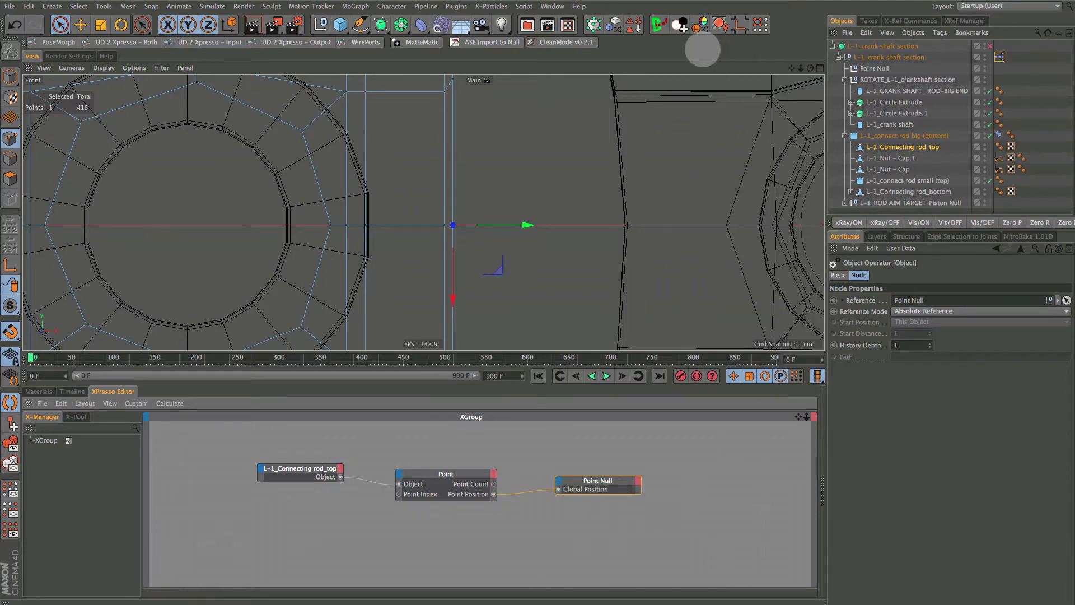
# Step: Change the display shape of Point Null to Sphere
pyautogui.click(874, 67)
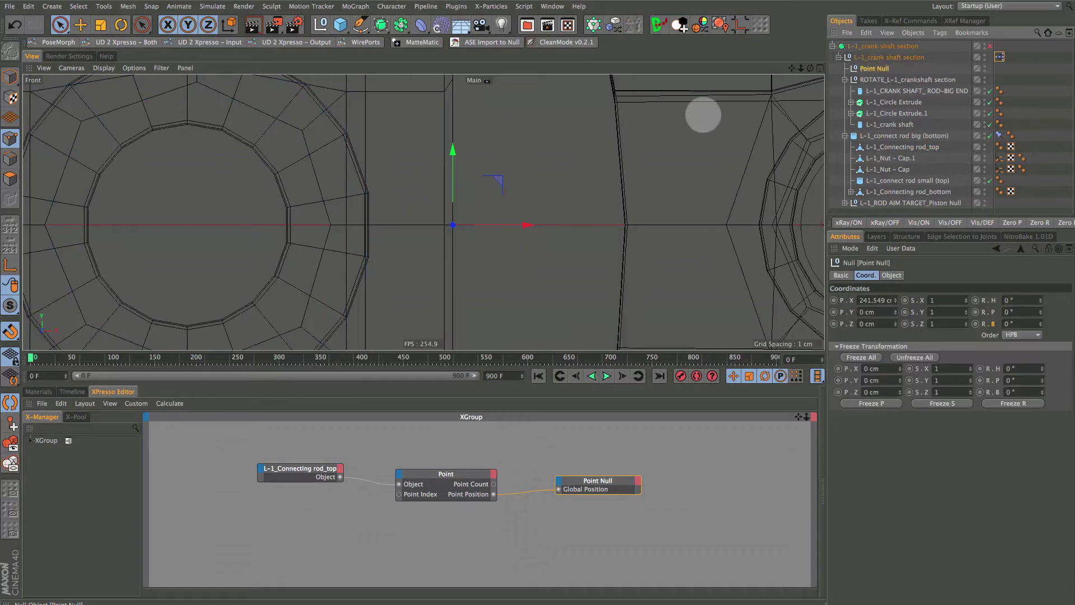
pyautogui.click(892, 275)
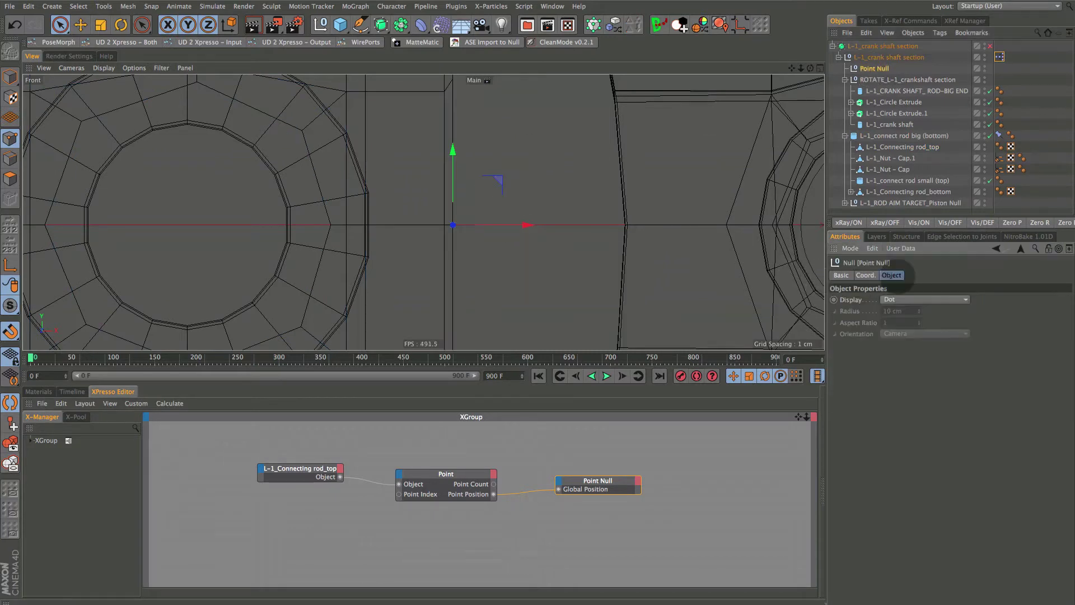
pyautogui.click(960, 299)
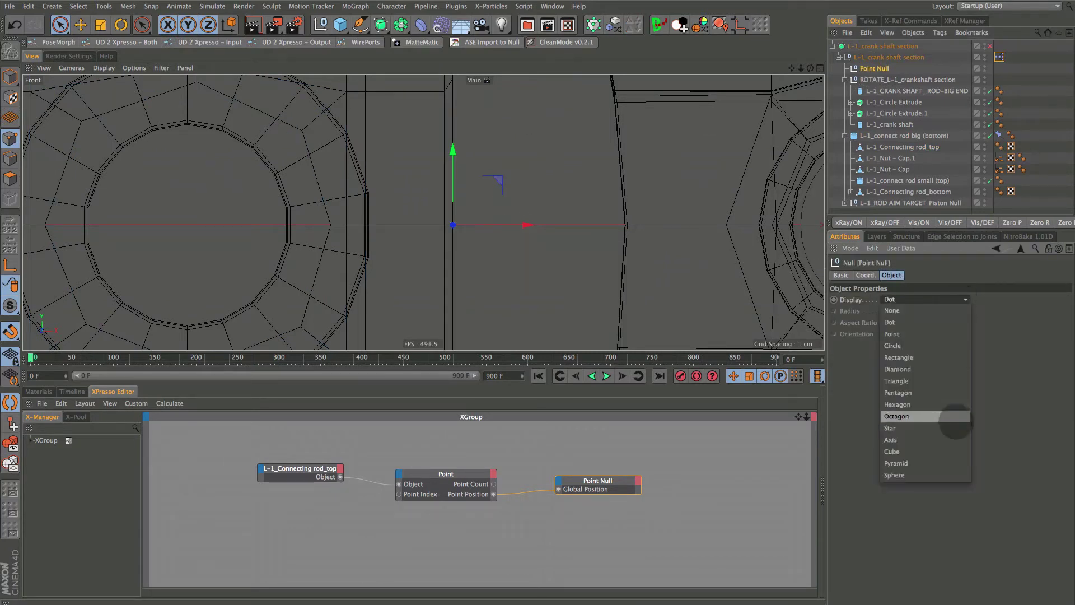
pyautogui.click(957, 472)
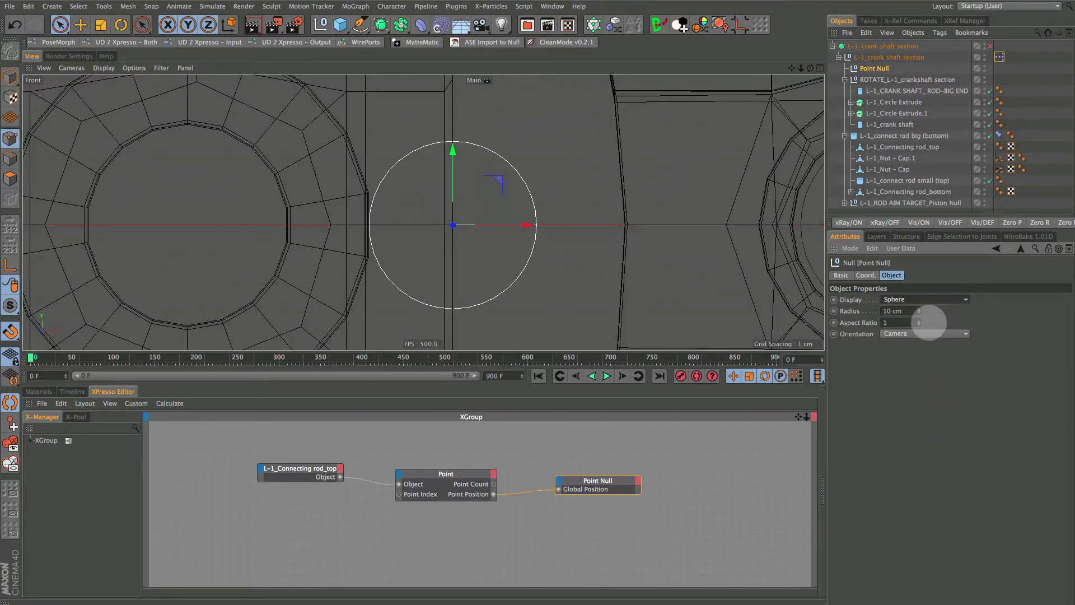
# Step: Play and scrub the animation with Point Null's coordinates shown to check how it tracks the rod end, and return to the first frame
pyautogui.scroll(-5, 550, 217)
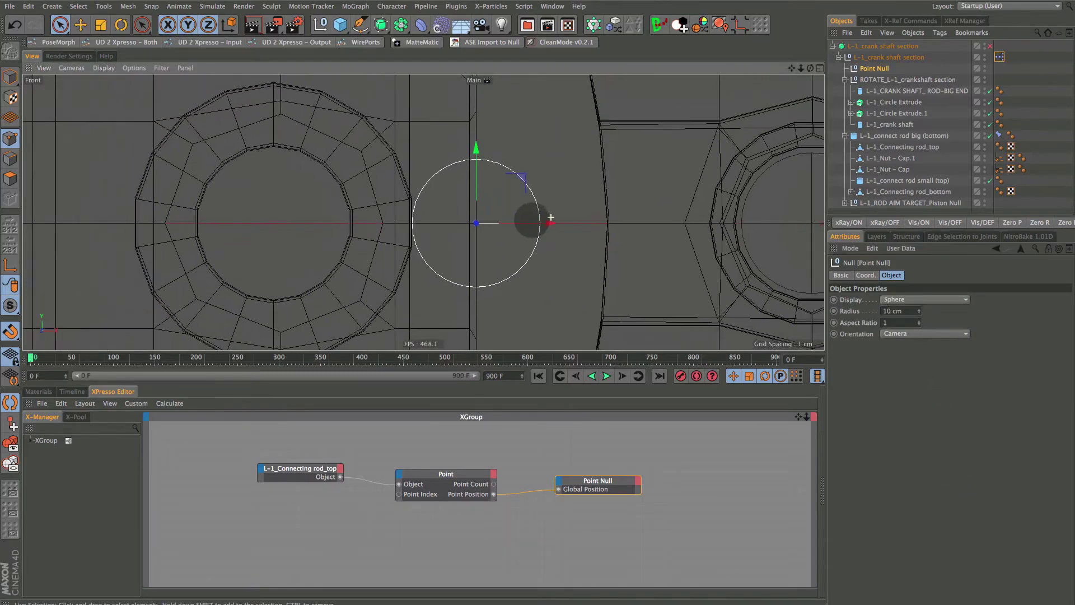
pyautogui.scroll(-4, 550, 217)
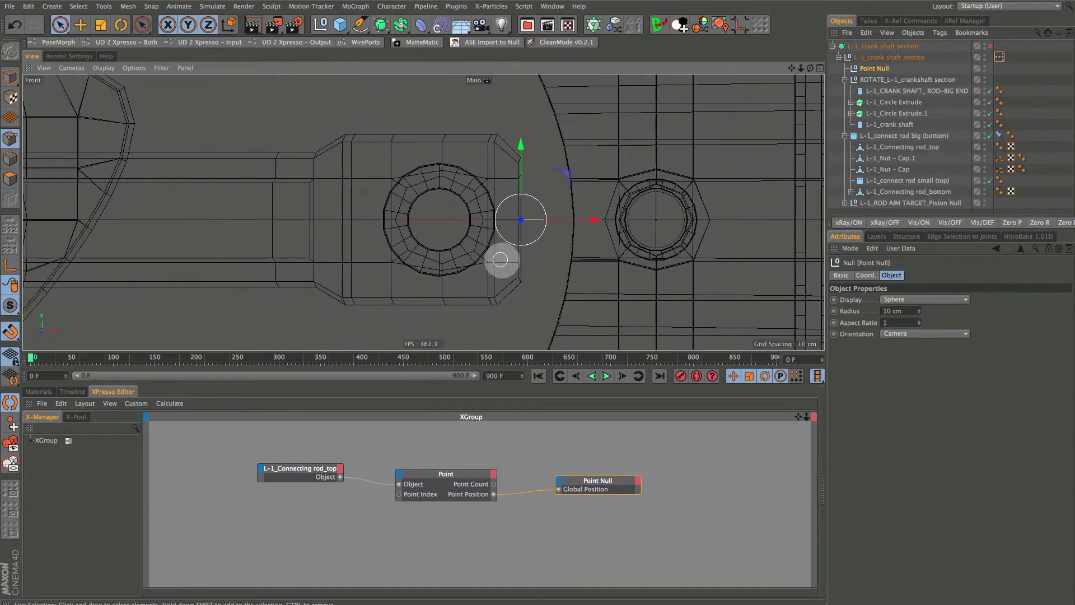
pyautogui.scroll(-6, 510, 290)
pyautogui.scroll(4, 424, 212)
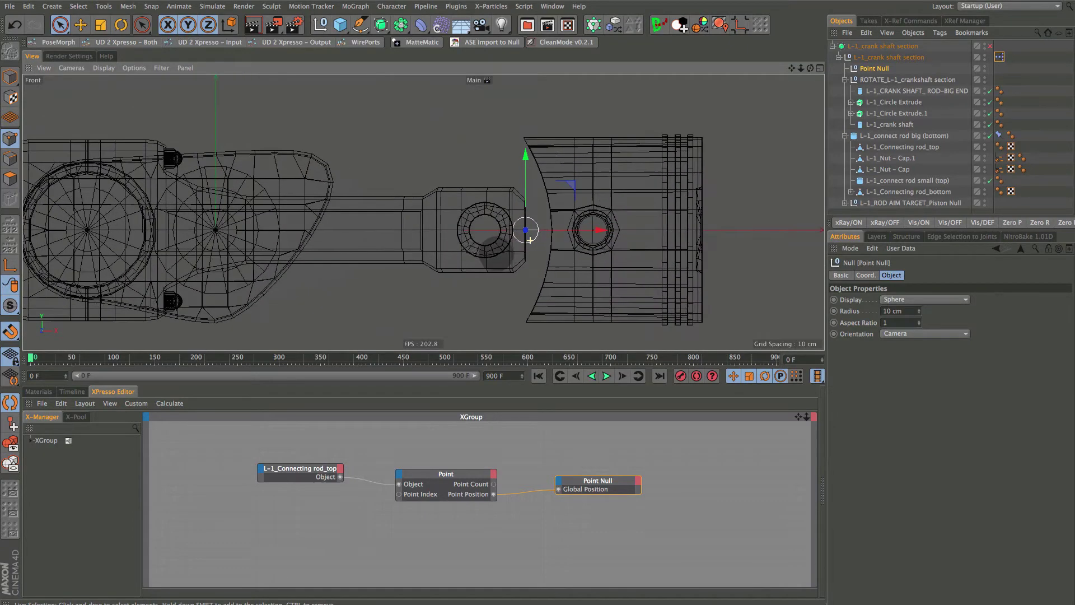
pyautogui.click(606, 375)
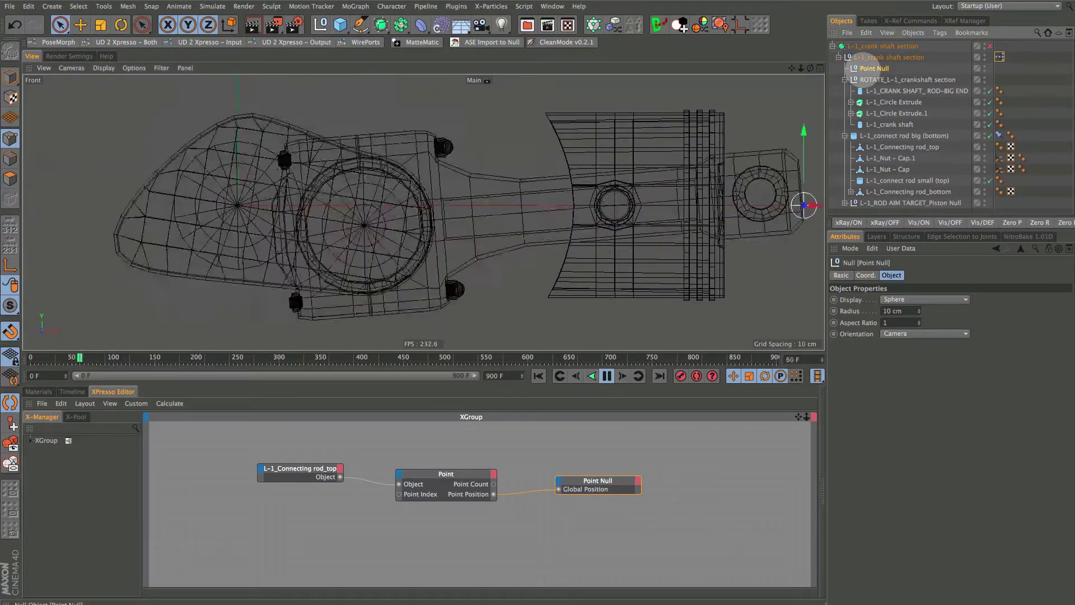
pyautogui.click(865, 275)
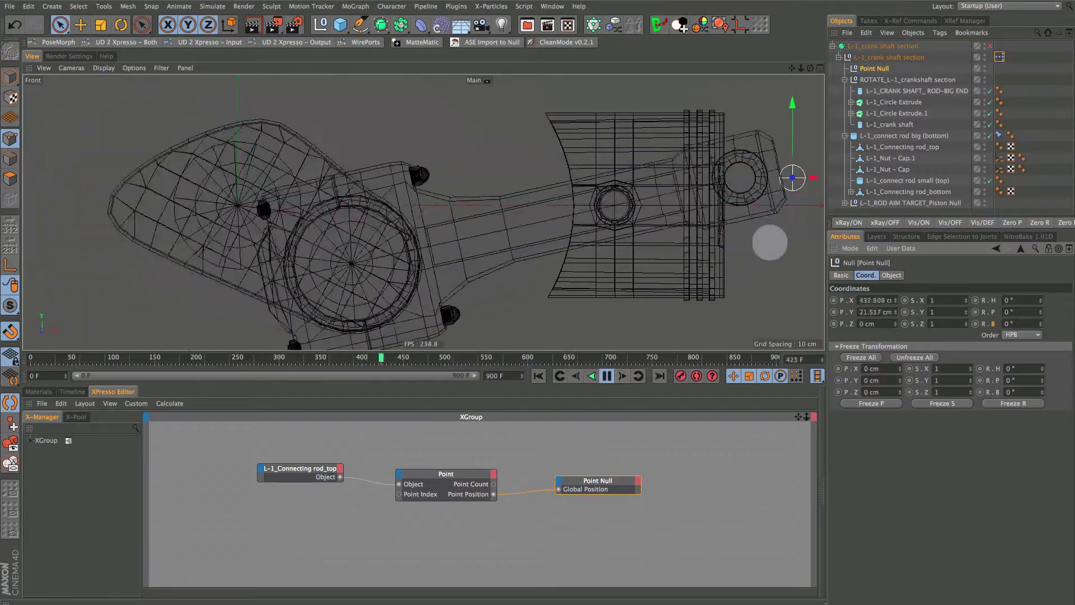
pyautogui.click(606, 376)
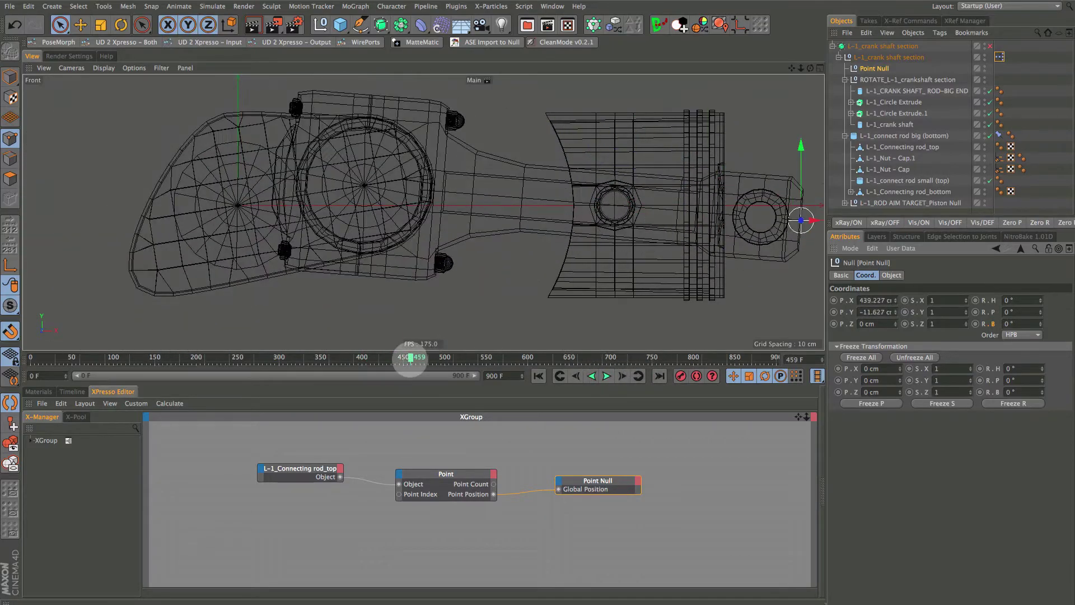
pyautogui.moveTo(413, 356); pyautogui.dragTo(336, 359)
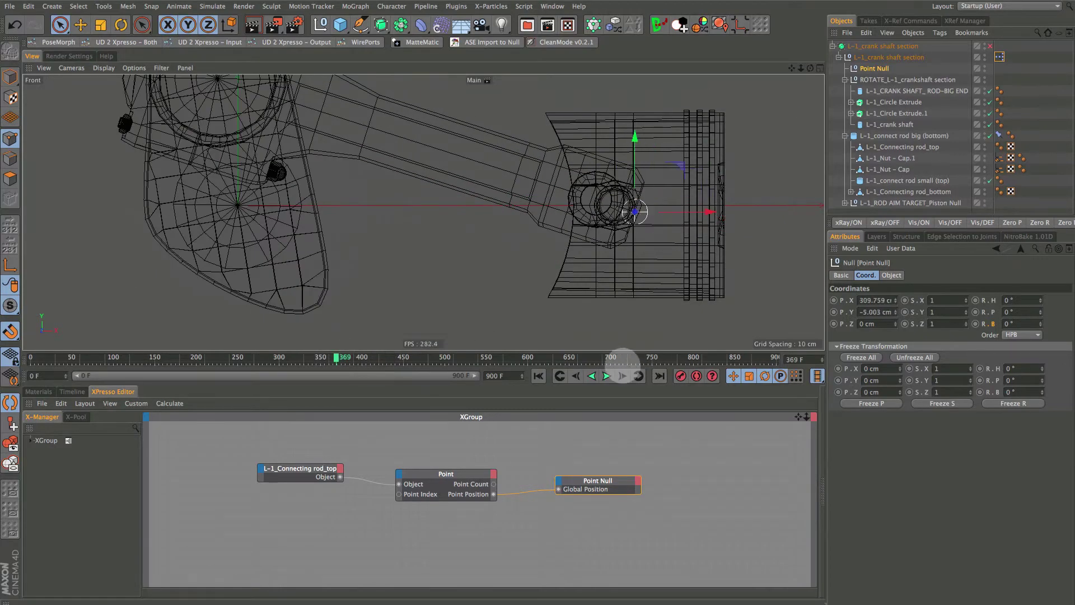
pyautogui.click(606, 376)
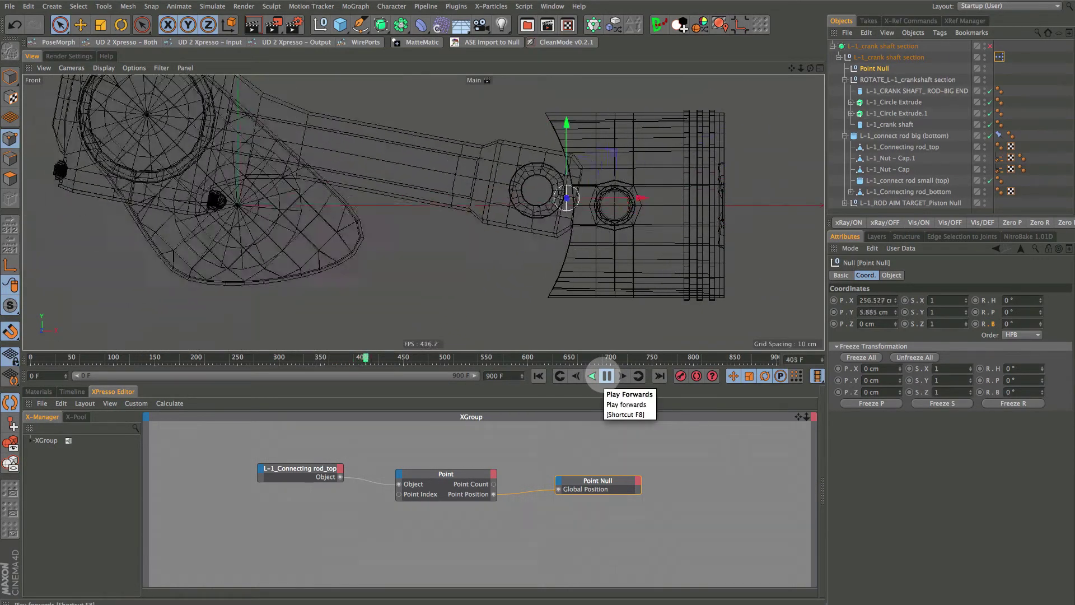
pyautogui.click(607, 376)
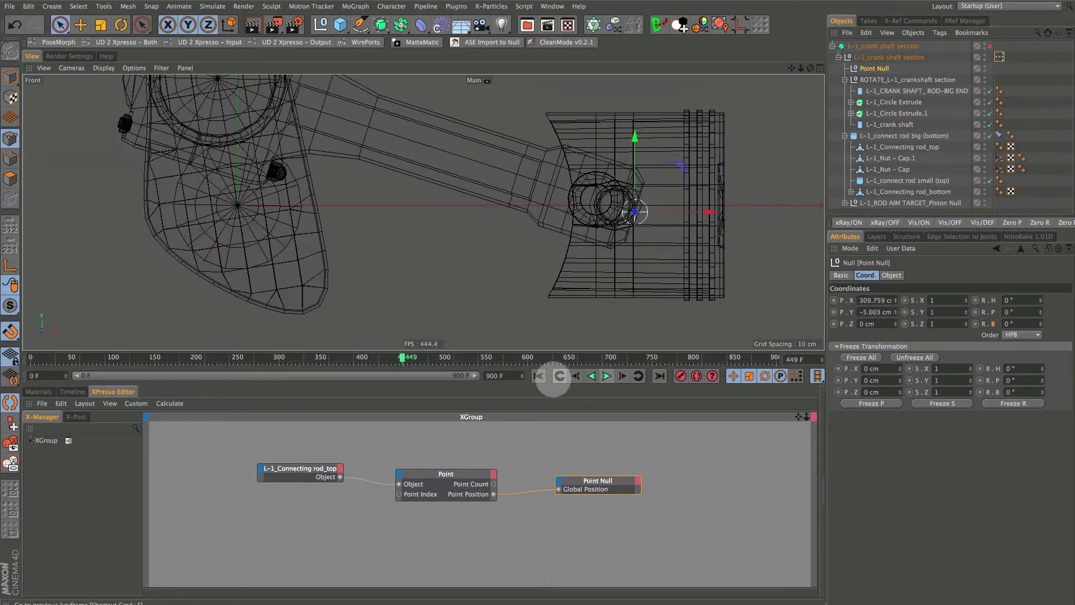
pyautogui.click(538, 375)
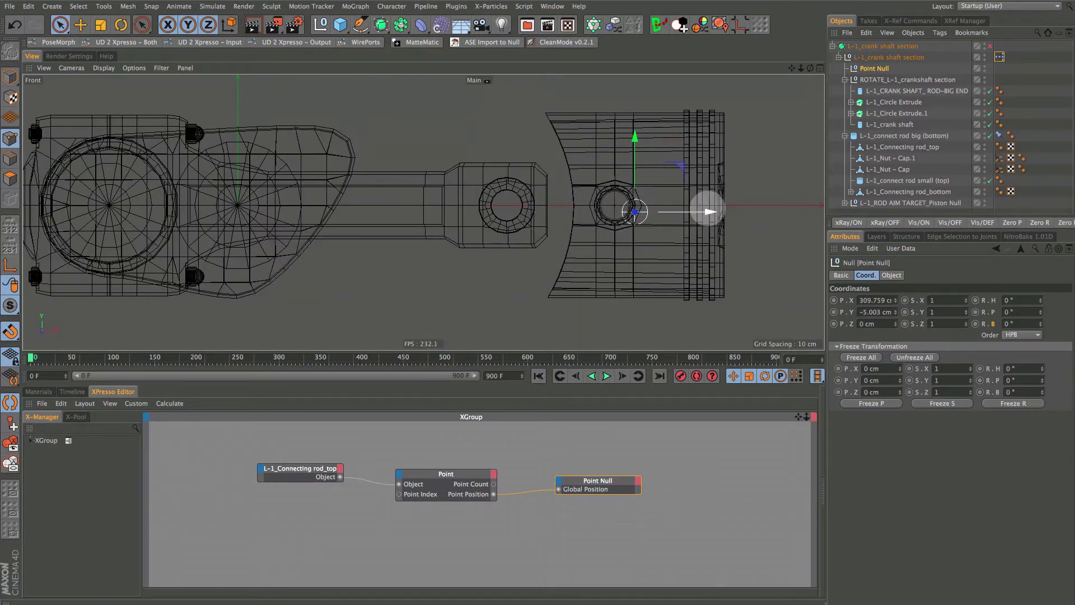
# Step: Set the XPresso tag's Expression priority to 30 and play the animation to test the null's tracking
pyautogui.click(999, 56)
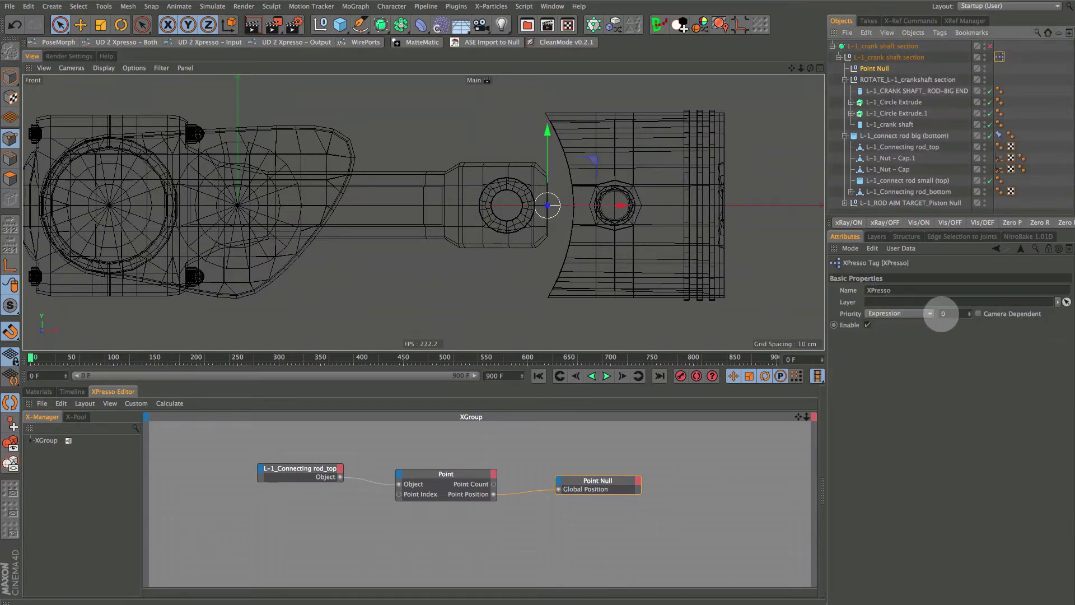
pyautogui.click(943, 315)
pyautogui.write('30')
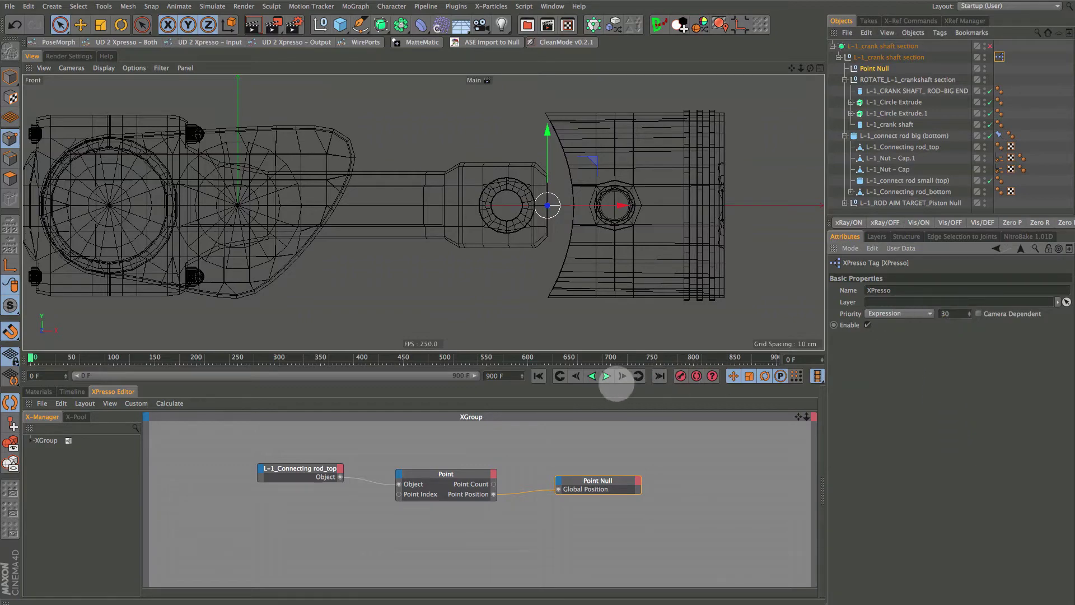
pyautogui.click(606, 376)
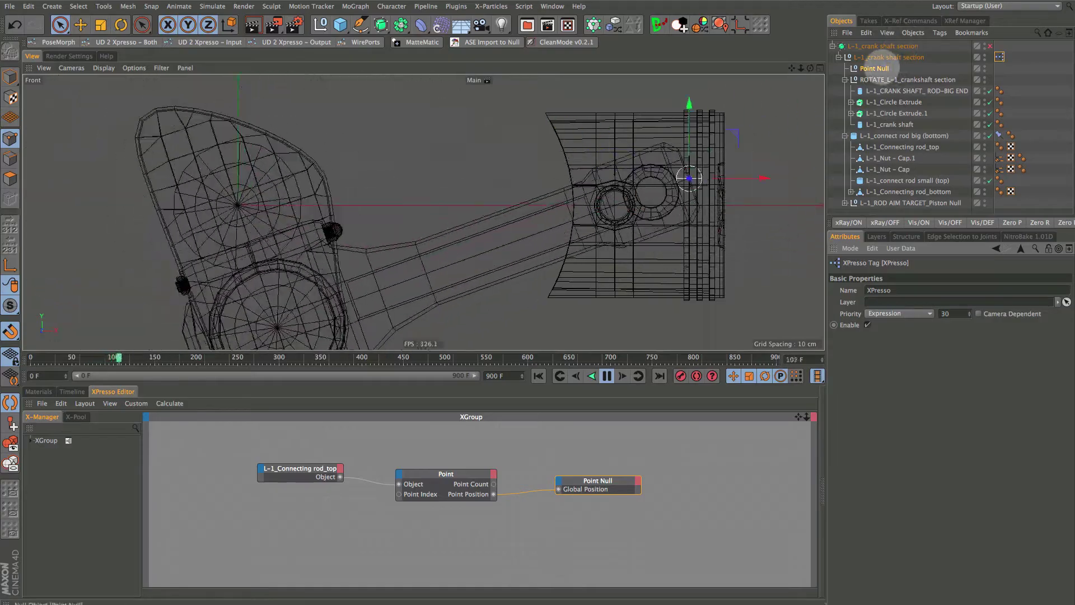
# Step: Examine Point Null's coordinates while the animation plays, and return to the first frame
pyautogui.click(882, 68)
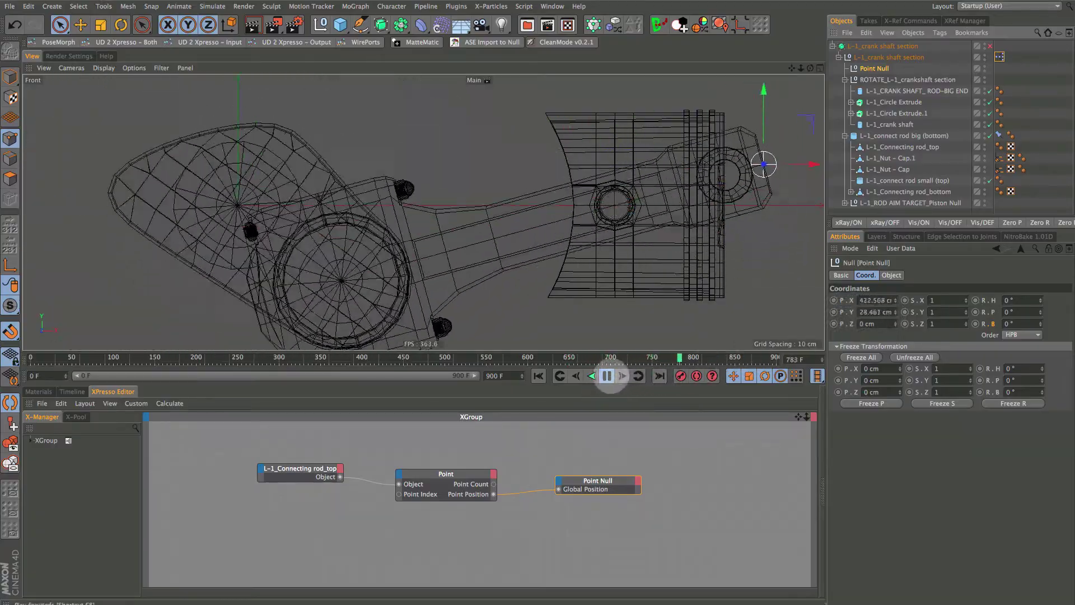
pyautogui.click(607, 375)
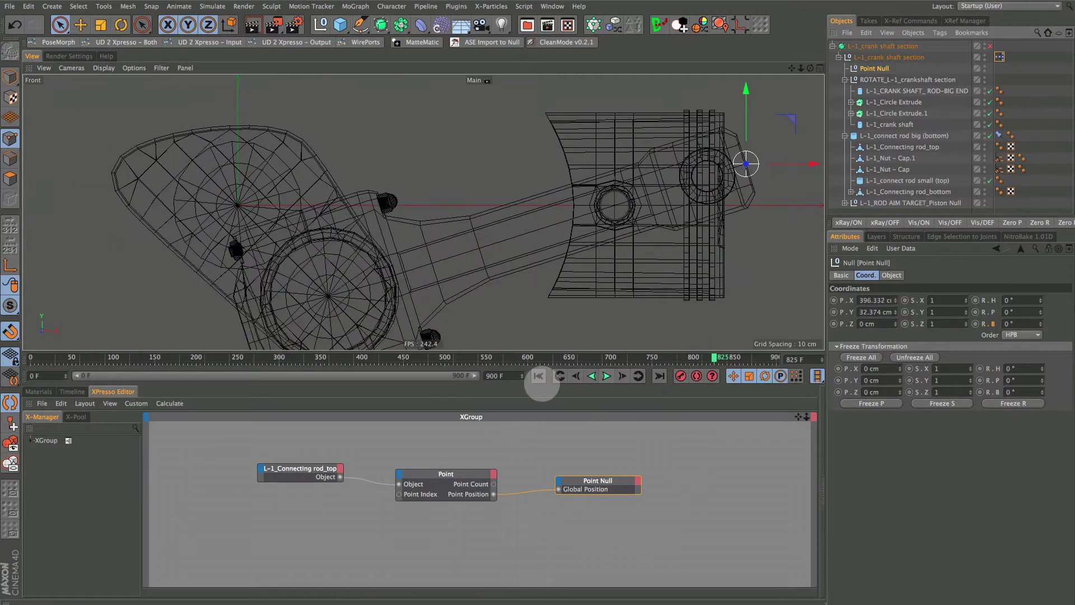
pyautogui.click(538, 376)
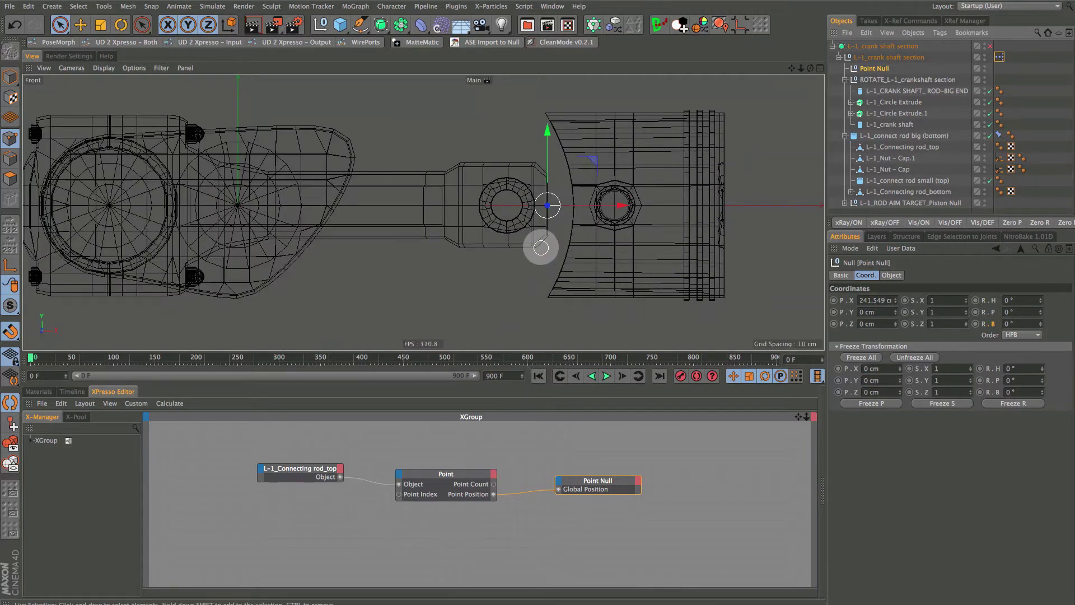
# Step: Enlarge the object list, select L-1_ROD AIM TARGET_Piston Null, and collapse the connecting rod and ROTATE_L-1_crankshaft section hierarchies
pyautogui.scroll(-3, 540, 247)
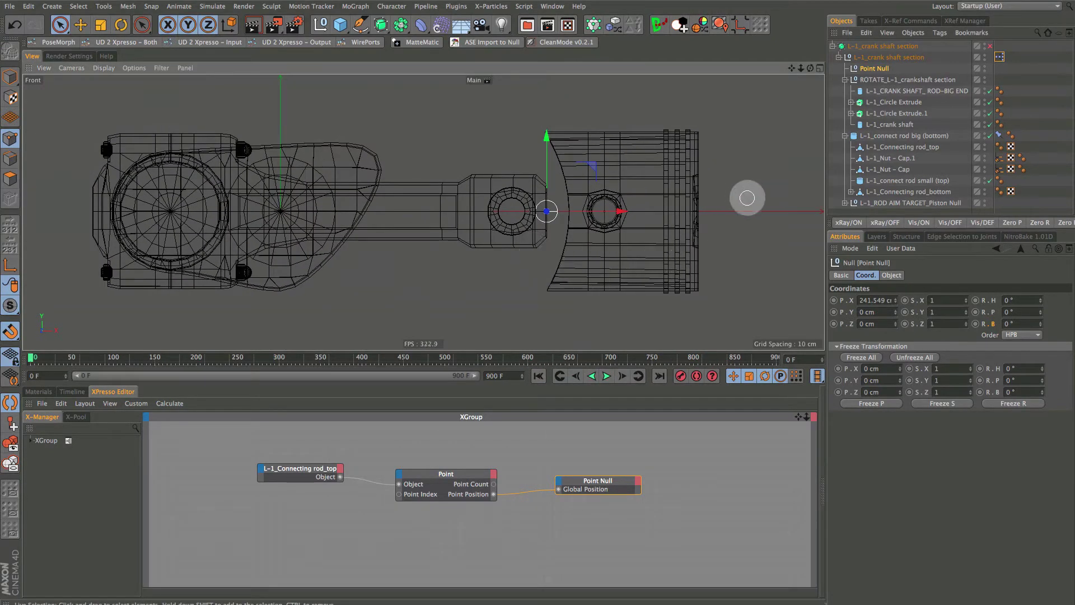
pyautogui.moveTo(841, 215); pyautogui.dragTo(826, 327)
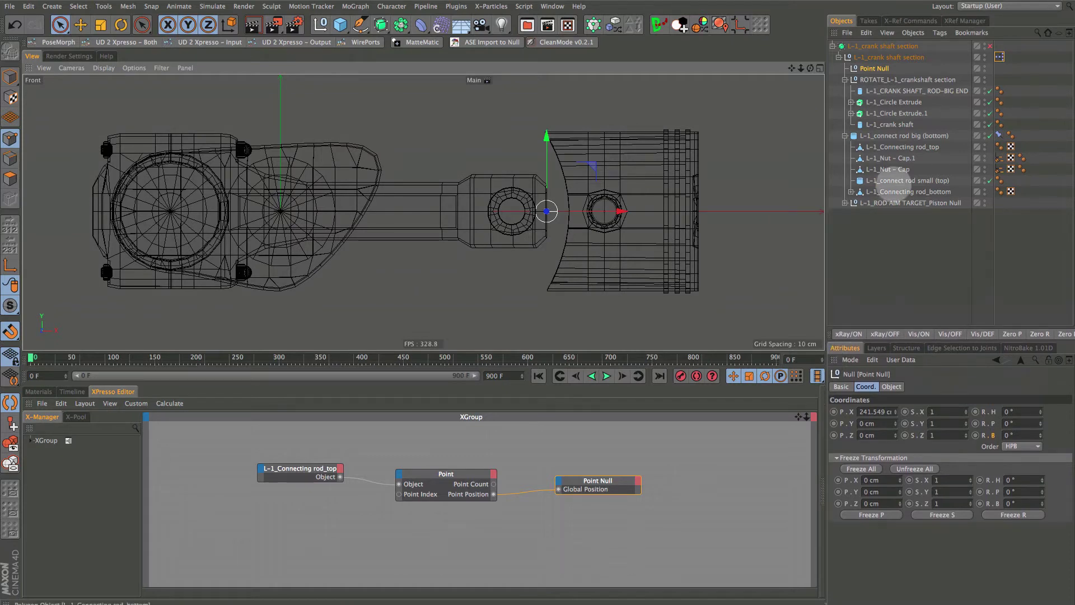
pyautogui.click(896, 203)
pyautogui.click(845, 136)
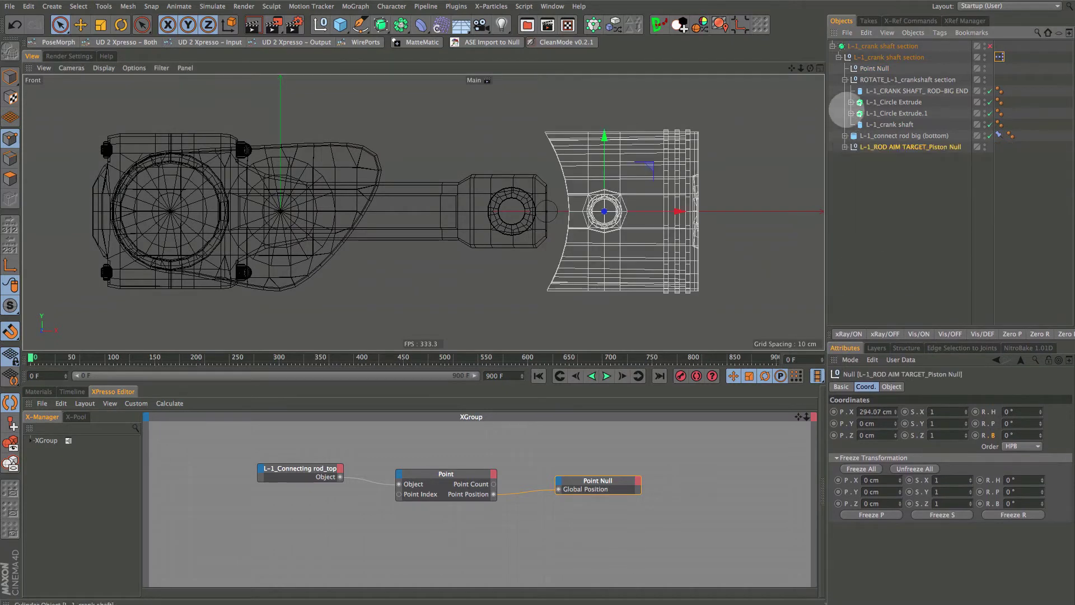
pyautogui.click(845, 80)
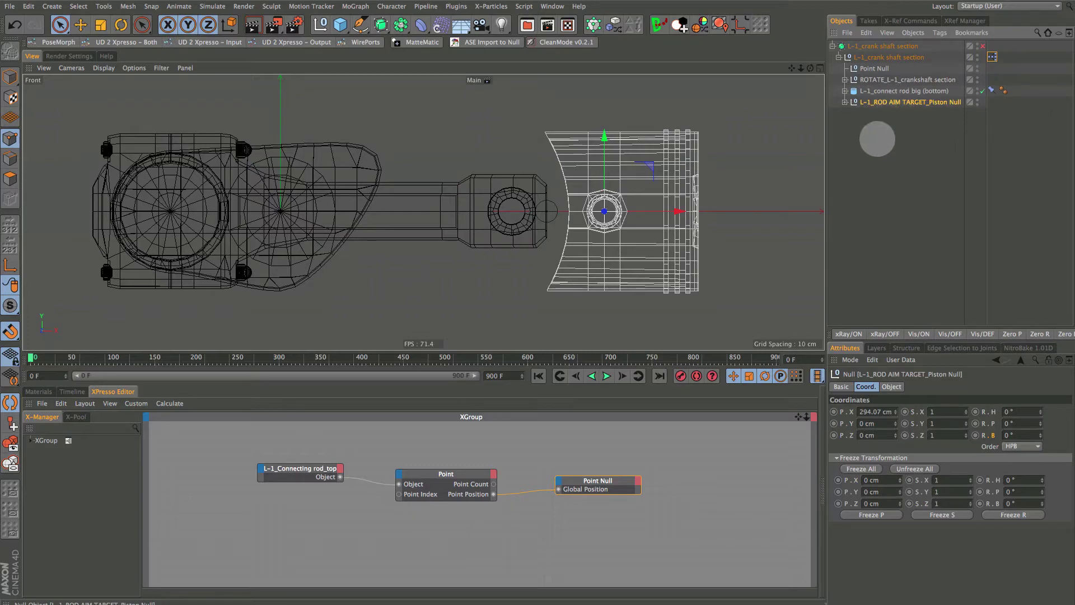
# Step: Play the animation to compare the rod with the piston, rewind, and move L-1_ROD AIM TARGET_Piston Null along X to about 337 cm
pyautogui.scroll(-3, 559, 309)
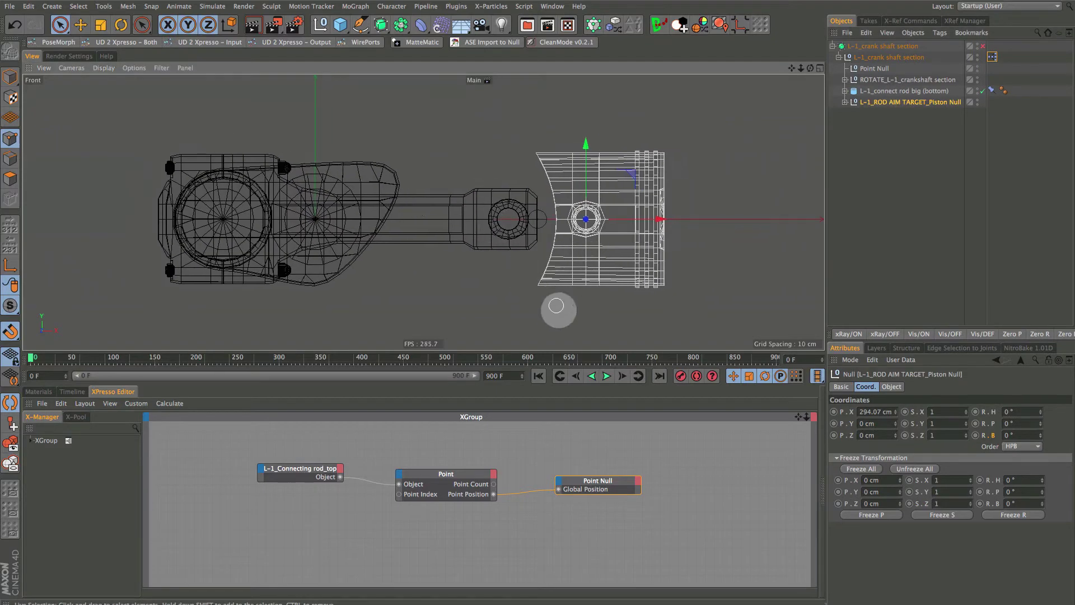
pyautogui.click(607, 375)
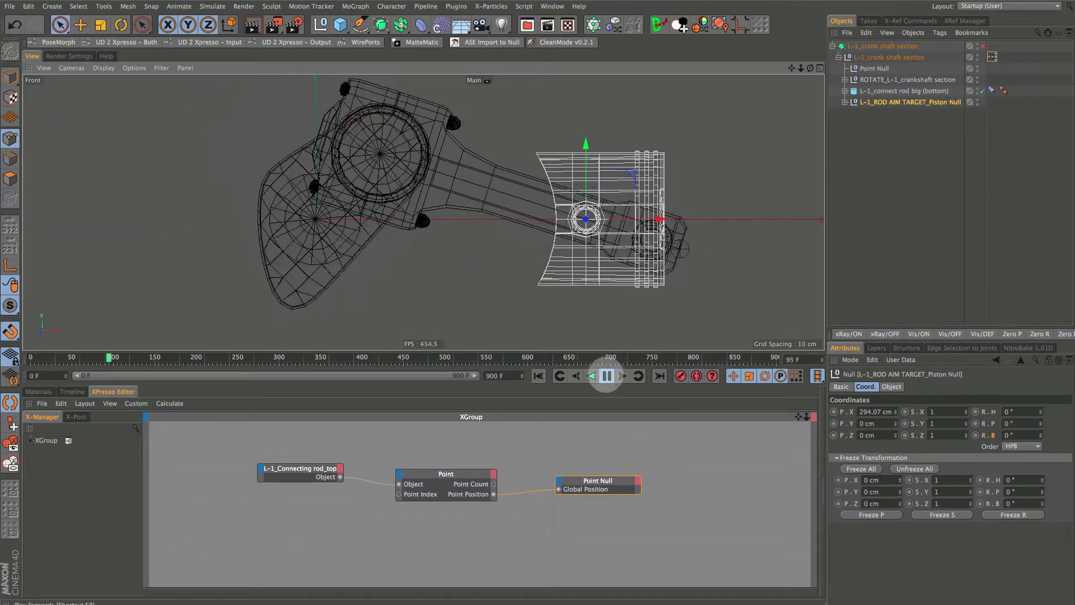
pyautogui.click(607, 376)
pyautogui.click(539, 376)
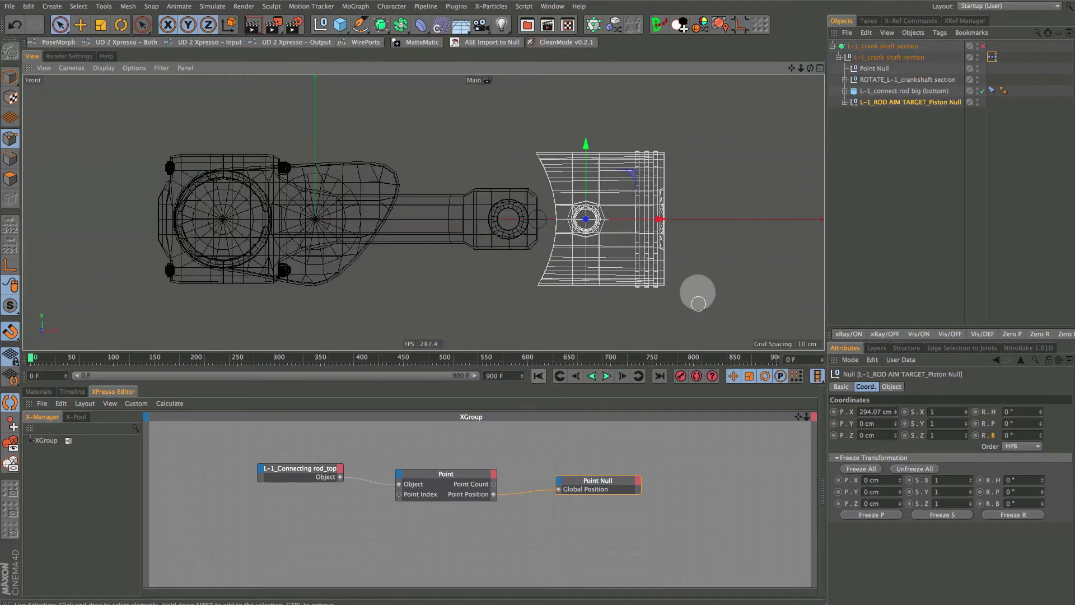
pyautogui.moveTo(661, 219); pyautogui.dragTo(700, 223)
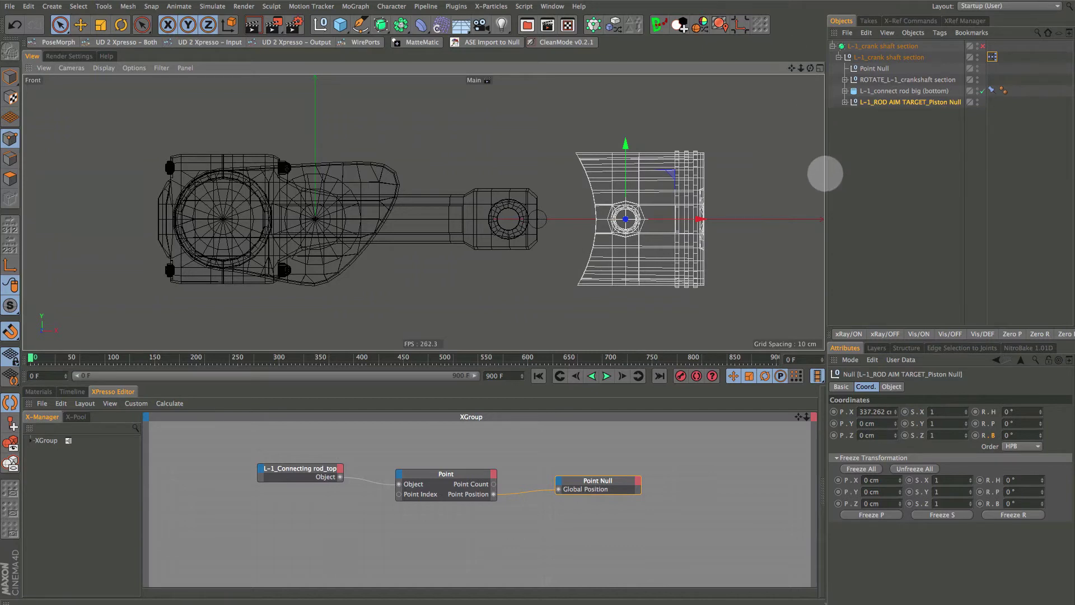
# Step: Add Point Null as a second node below the existing chain and give it a Position . X output
pyautogui.click(874, 68)
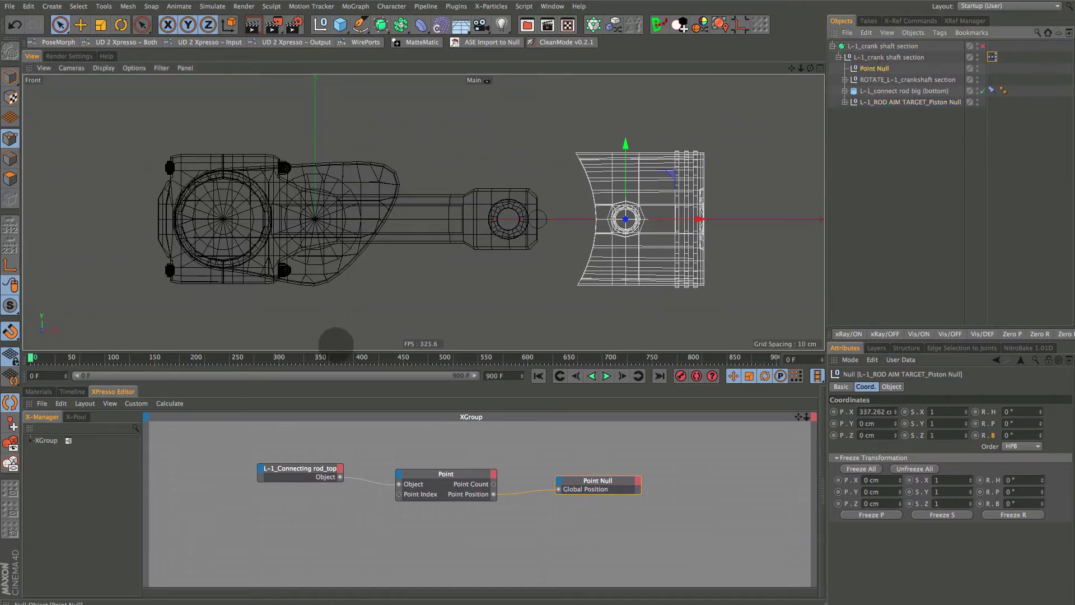
pyautogui.moveTo(290, 544); pyautogui.dragTo(290, 544)
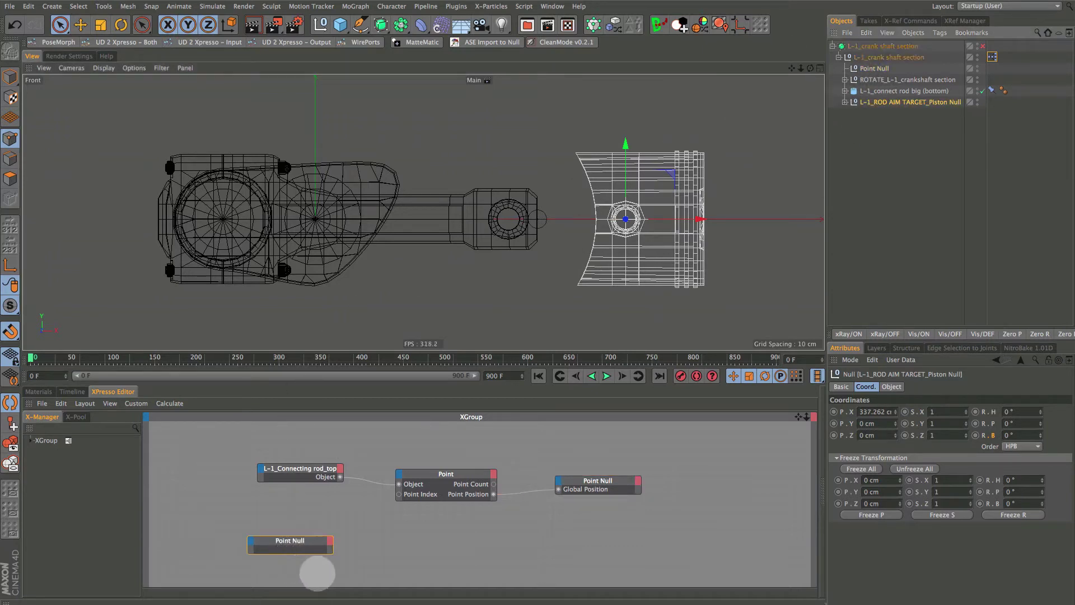
pyautogui.click(330, 540)
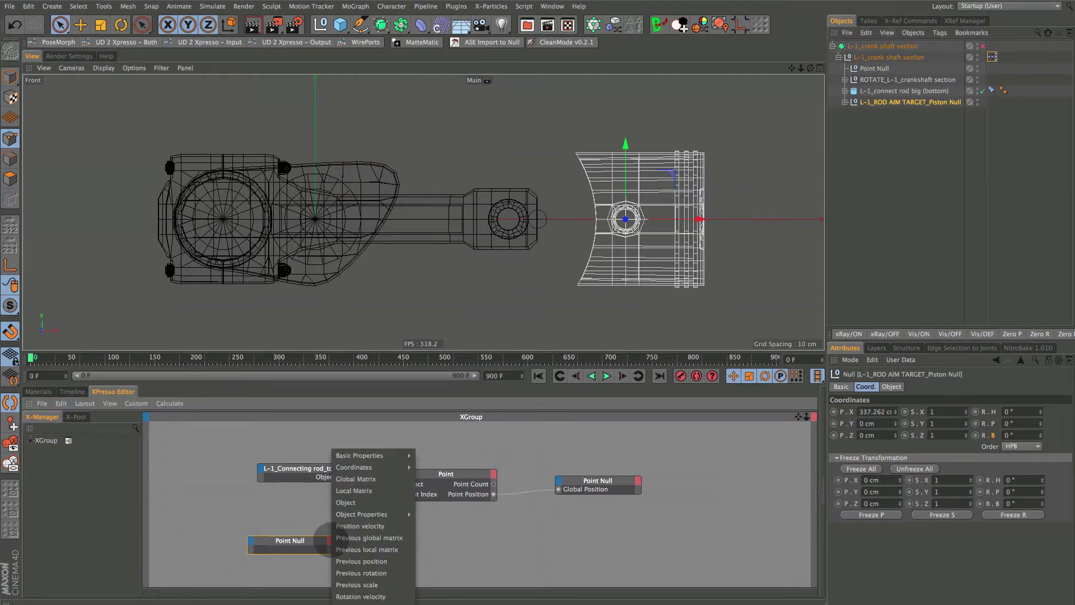
pyautogui.moveTo(370, 467)
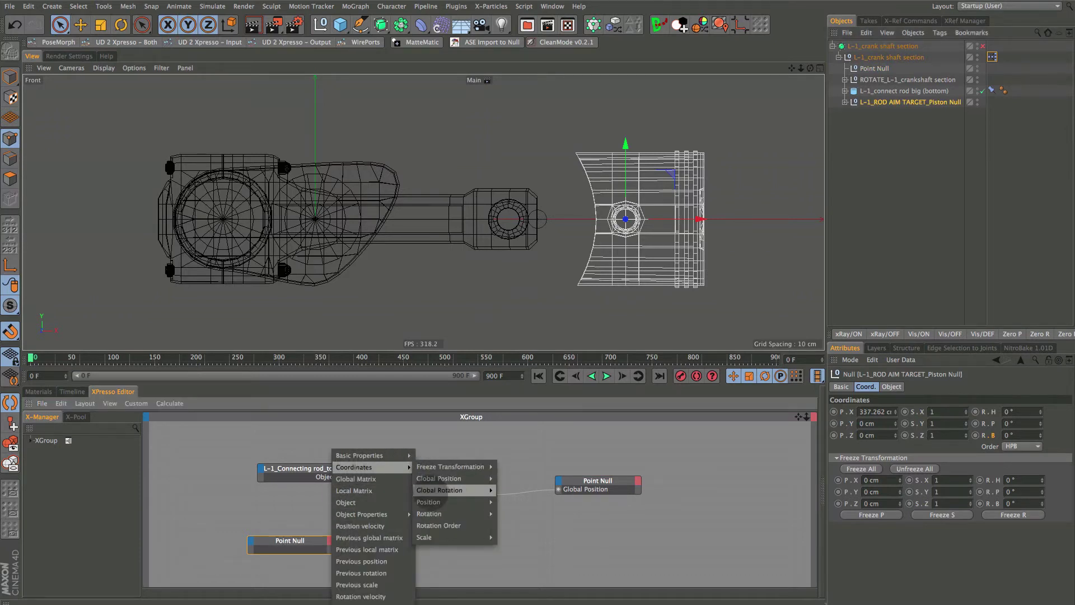
pyautogui.moveTo(448, 502)
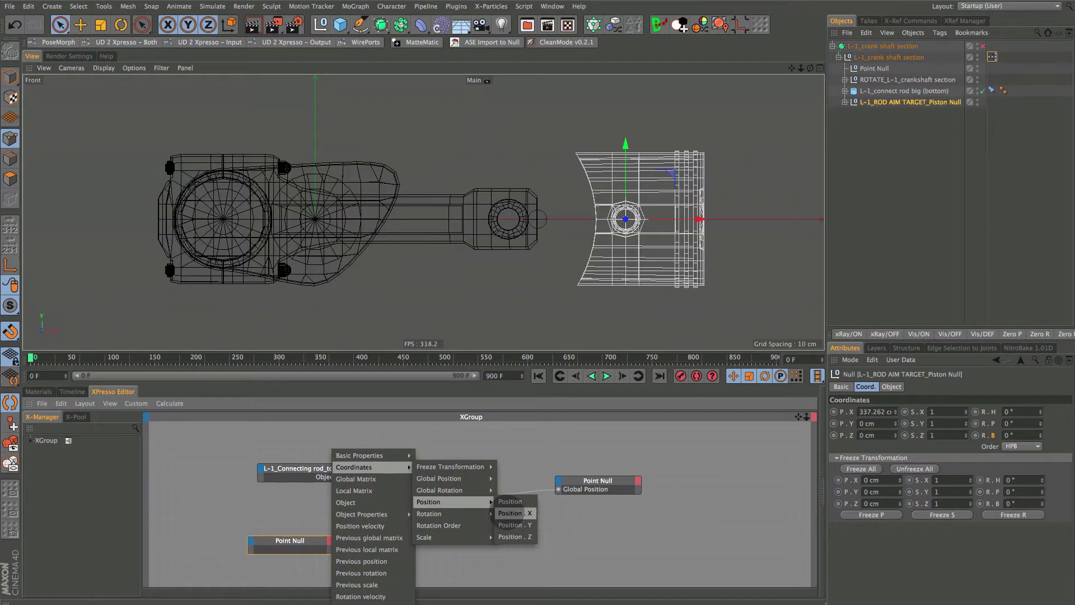
pyautogui.click(497, 513)
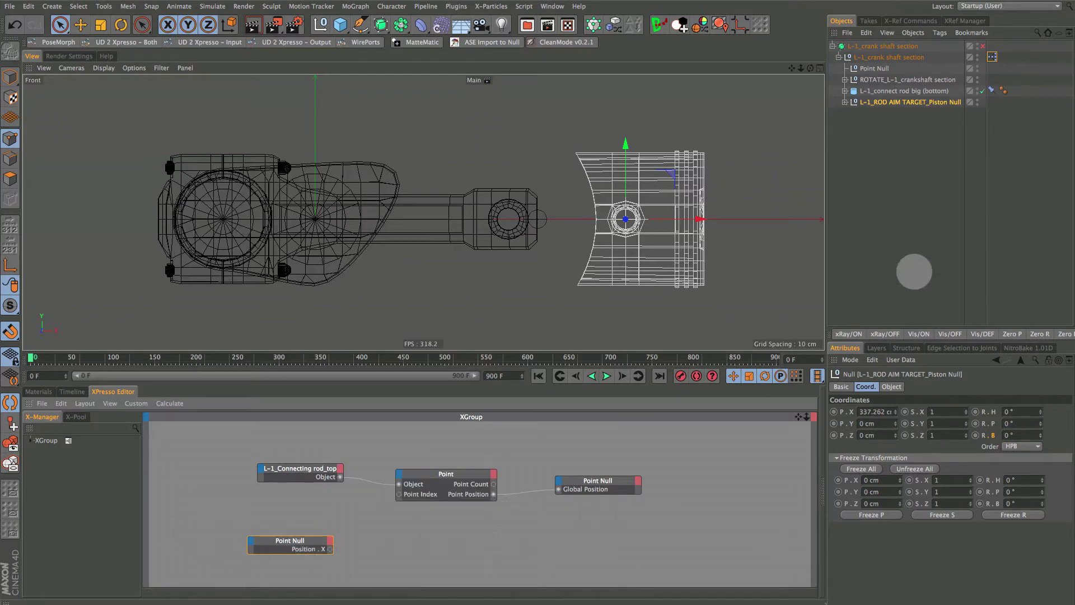
# Step: Play the animation with Point Null selected to examine how its X position changes, and return to the first frame
pyautogui.click(878, 69)
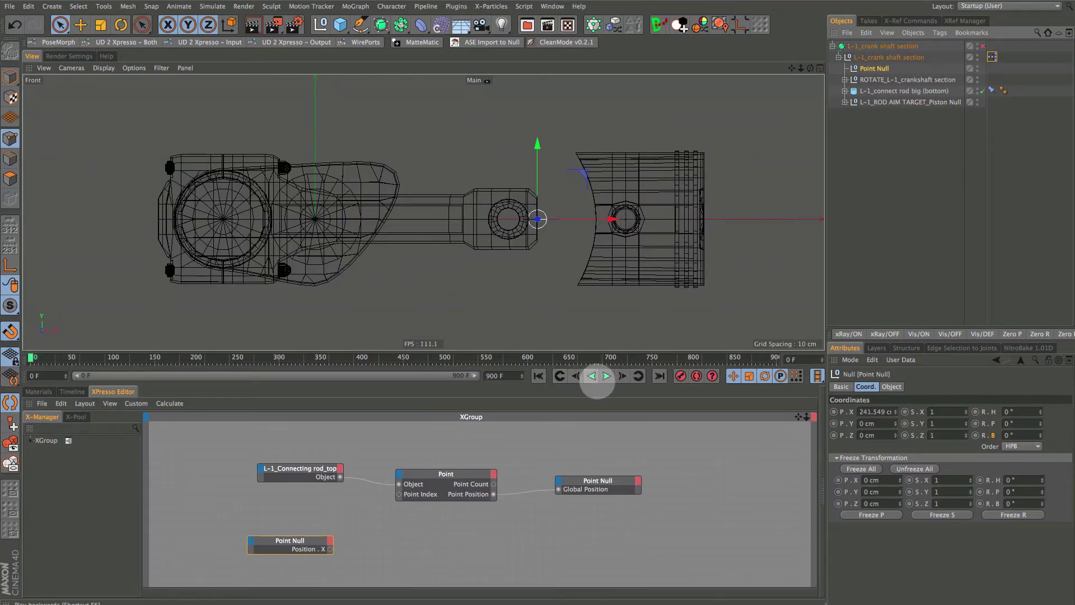
pyautogui.click(606, 376)
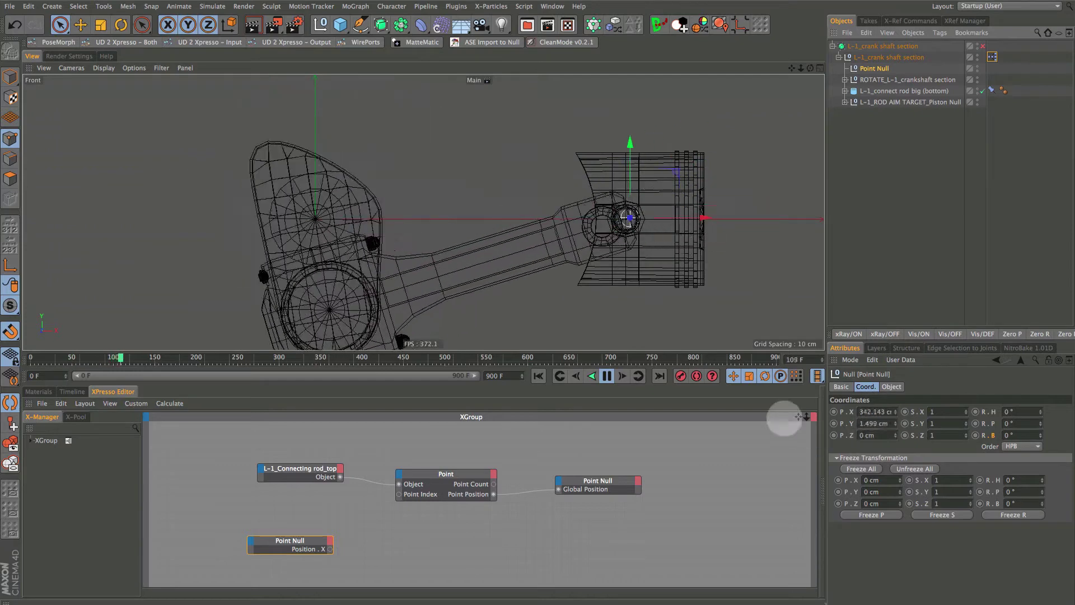
pyautogui.click(607, 376)
pyautogui.click(539, 376)
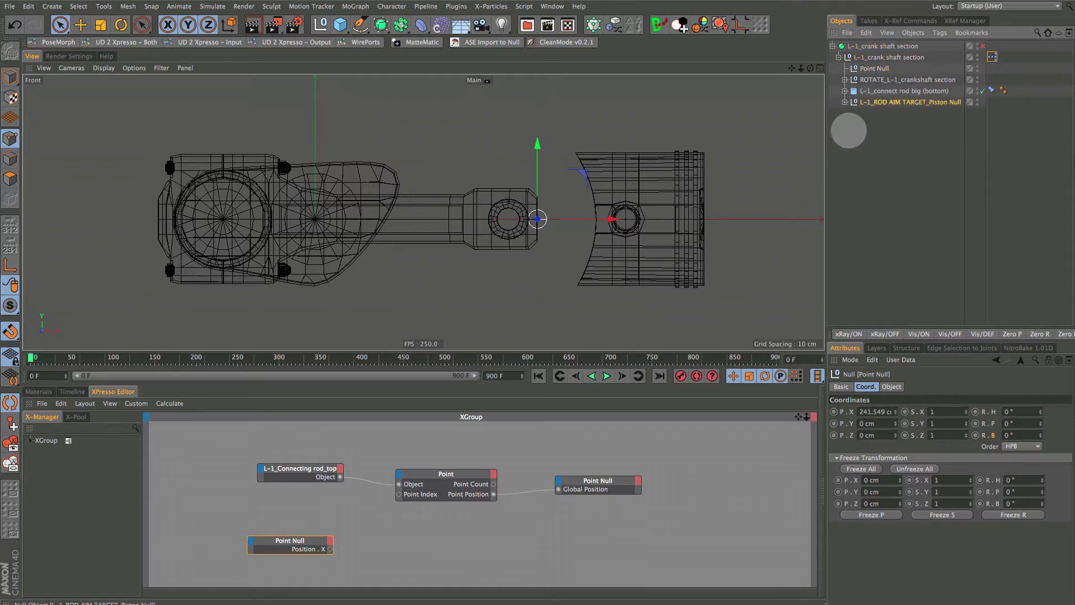
# Step: Add L-1_ROD AIM TARGET_Piston Null as a node beside the second Point Null node and give it a Position . X input
pyautogui.click(630, 219)
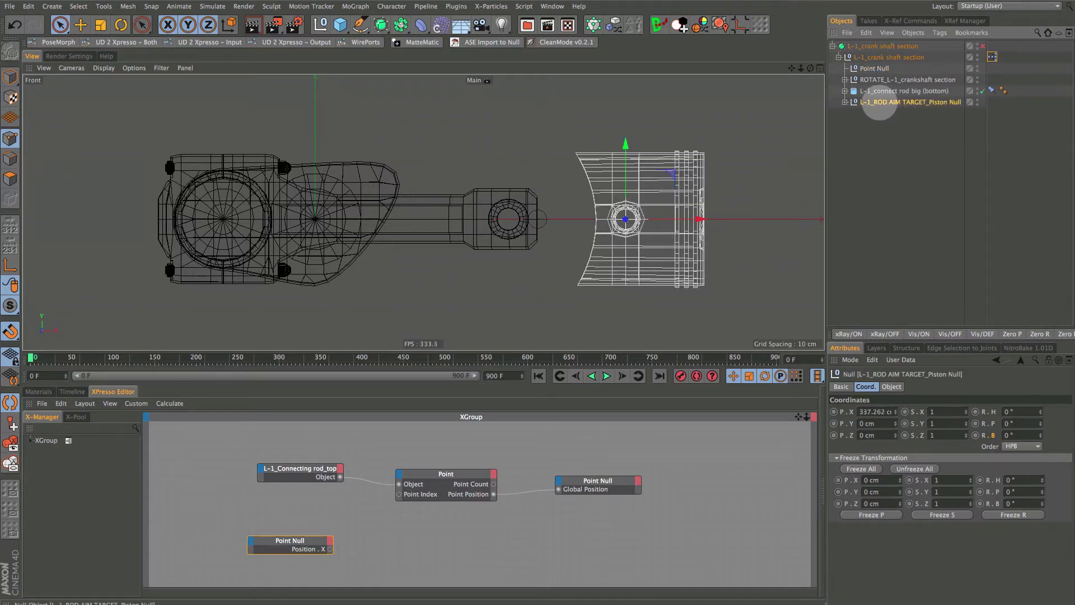
pyautogui.moveTo(618, 469); pyautogui.dragTo(566, 541)
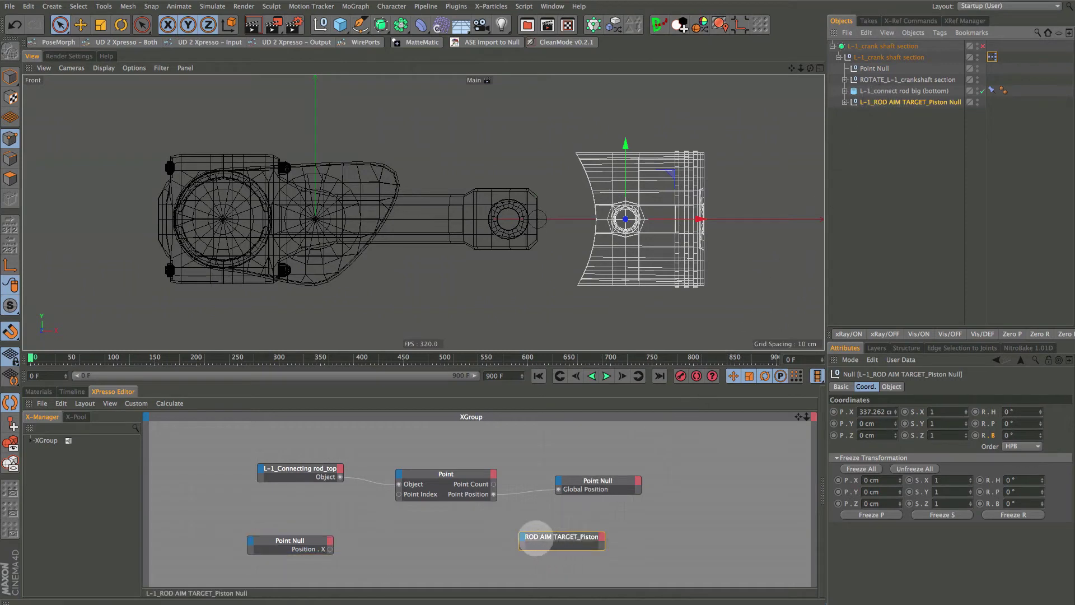
pyautogui.click(521, 537)
pyautogui.moveTo(546, 537)
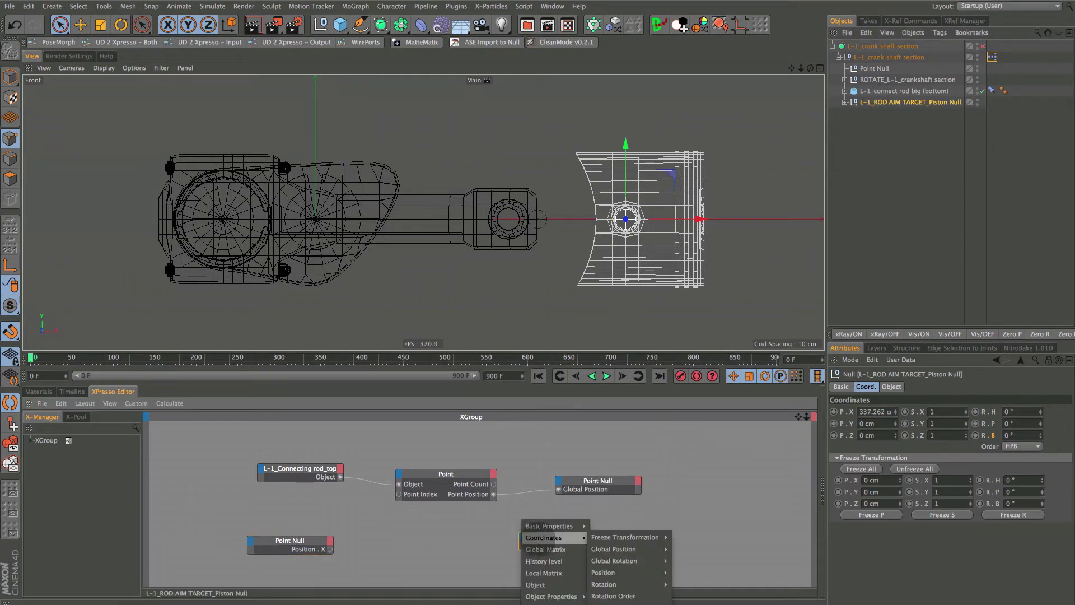
pyautogui.moveTo(604, 572)
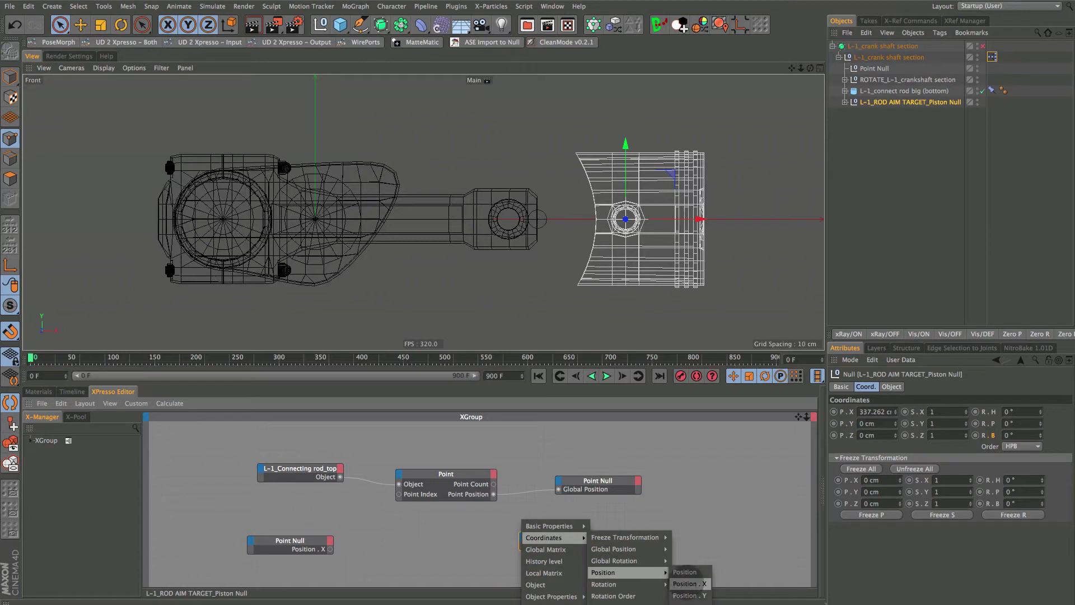
pyautogui.click(686, 584)
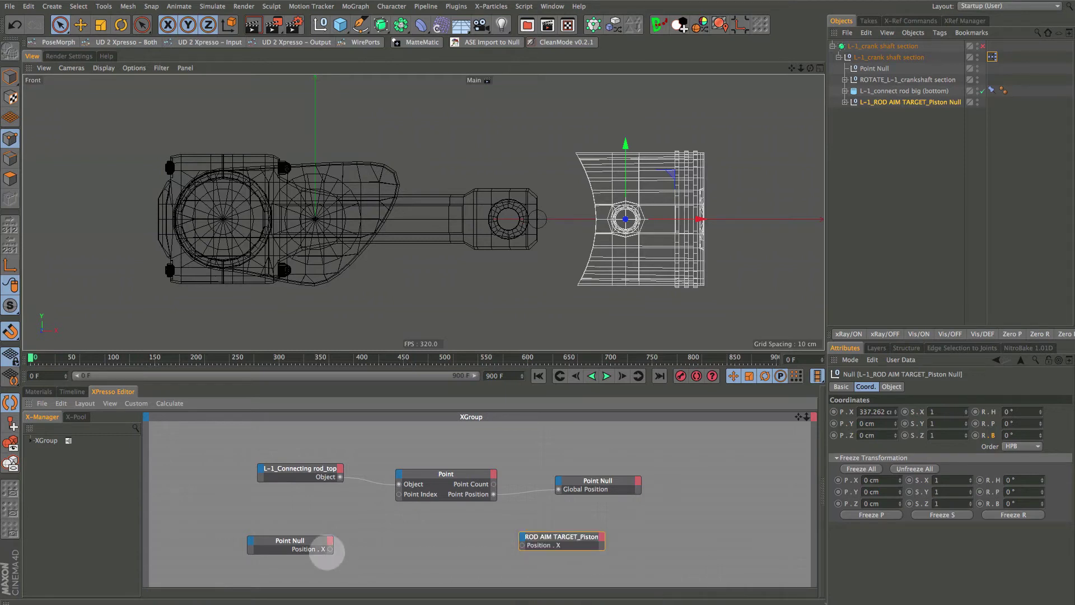
# Step: Wire Point Null's Position . X output into the piston null's Position . X input and inspect the pin alignment up close
pyautogui.moveTo(375, 550); pyautogui.dragTo(518, 542)
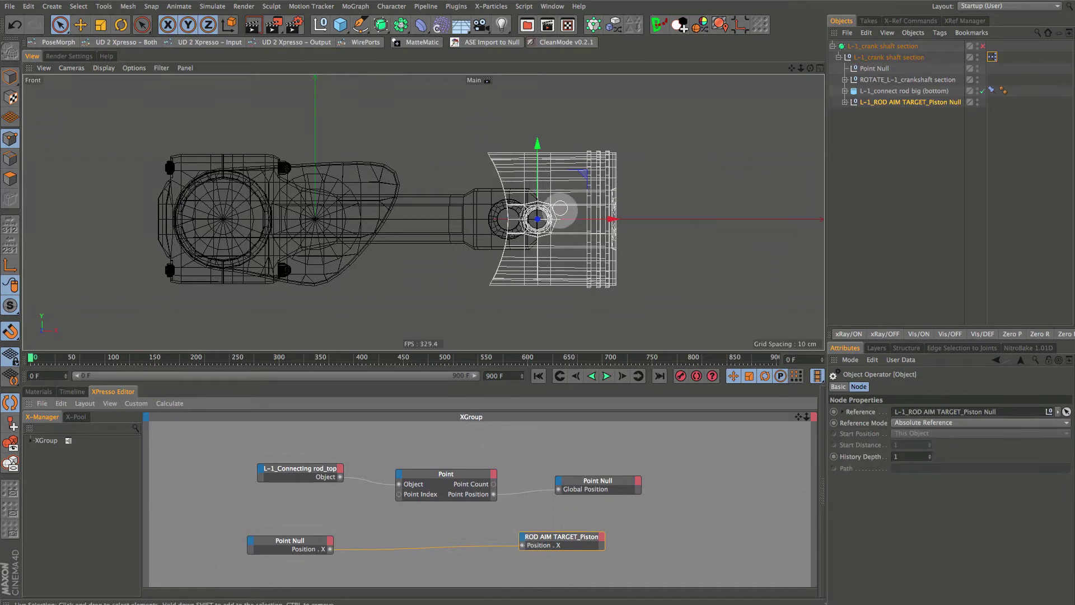
pyautogui.scroll(5, 565, 219)
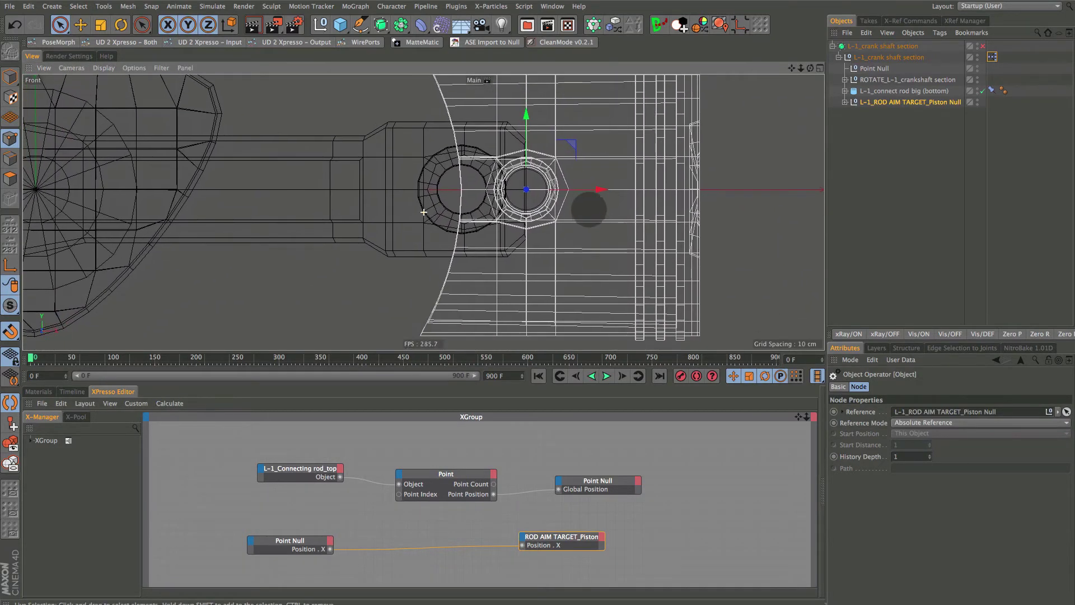
pyautogui.scroll(5, 549, 198)
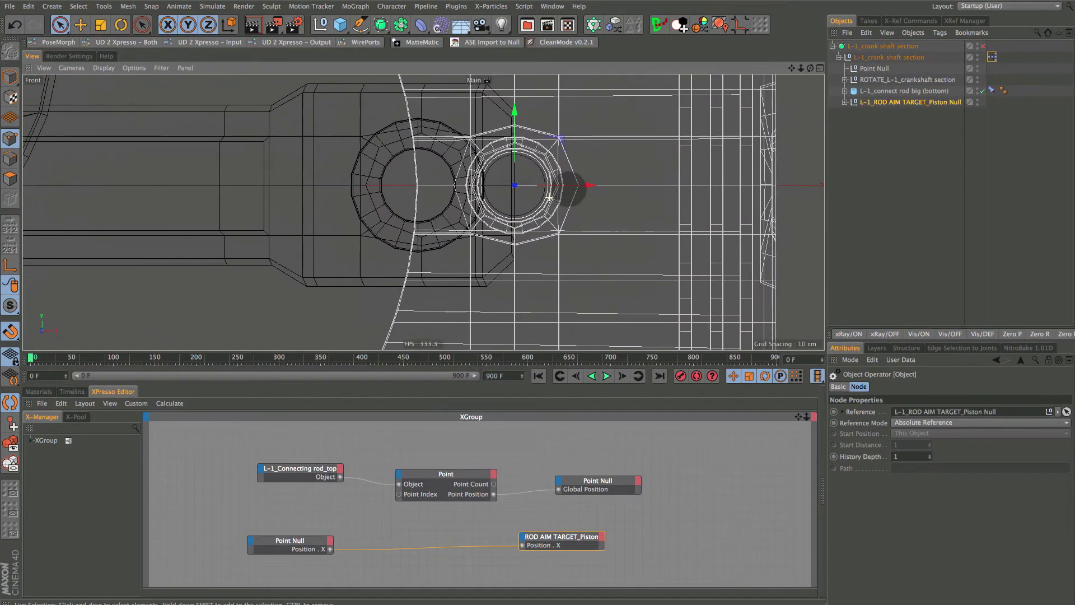
pyautogui.scroll(-5, 532, 173)
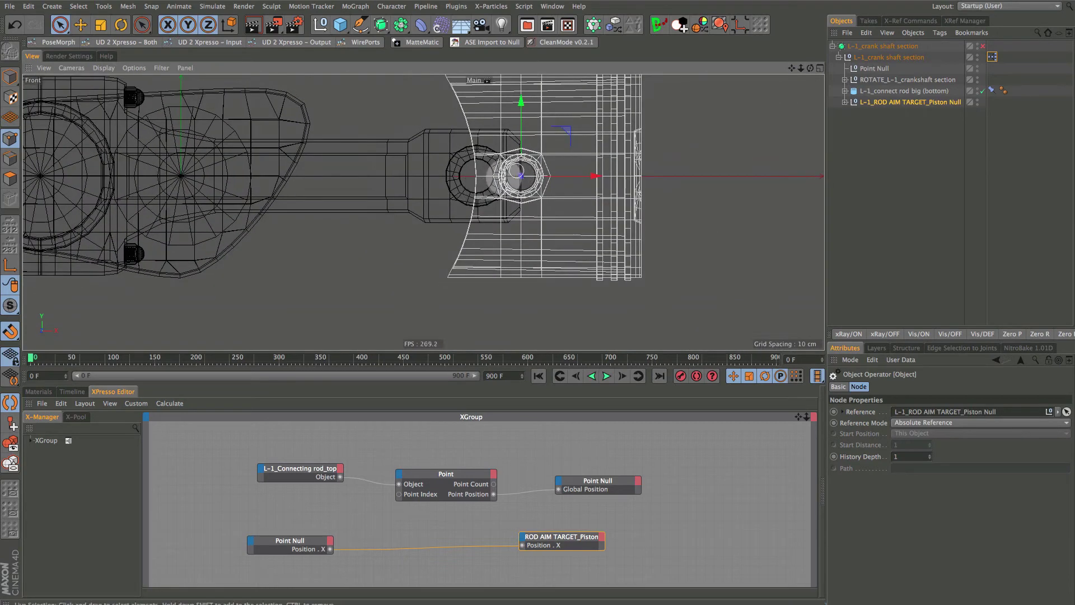
pyautogui.scroll(-4, 552, 224)
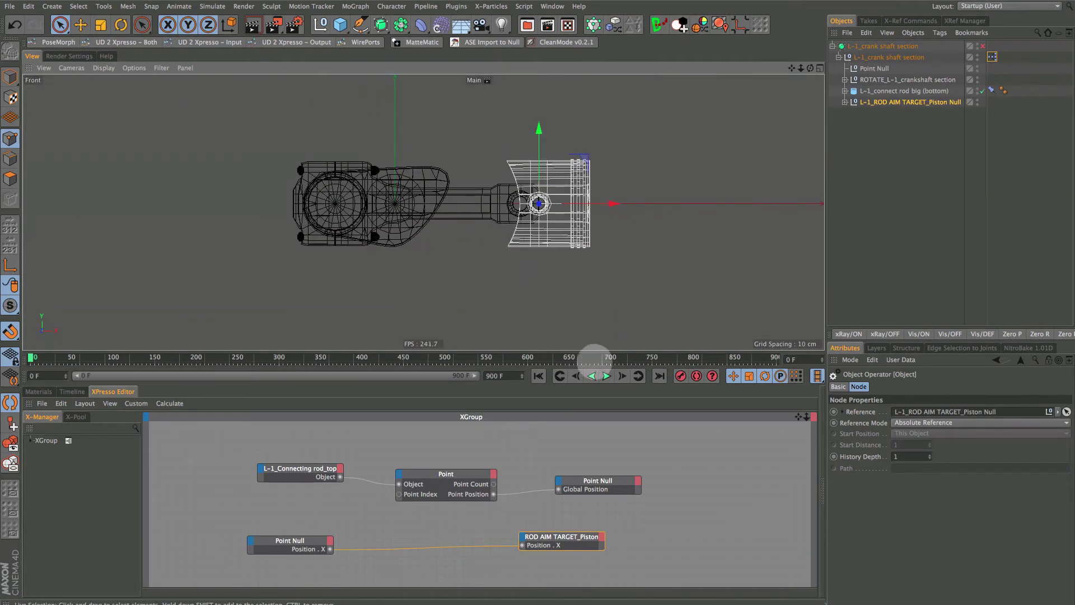
# Step: Play the animation to test whether the piston follows the connecting rod, and return to the first frame
pyautogui.click(606, 376)
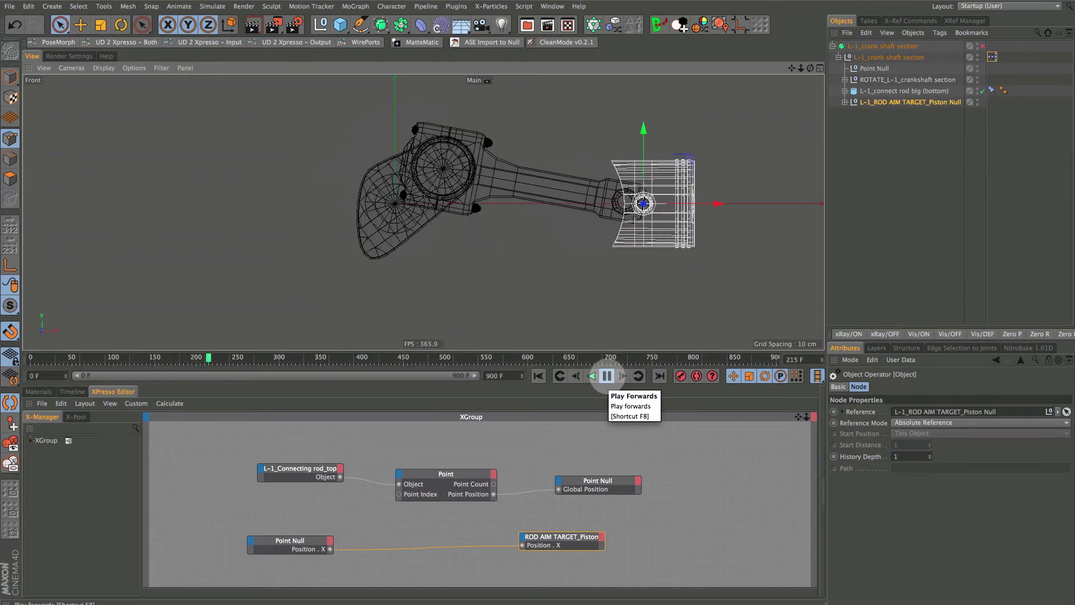
pyautogui.click(606, 376)
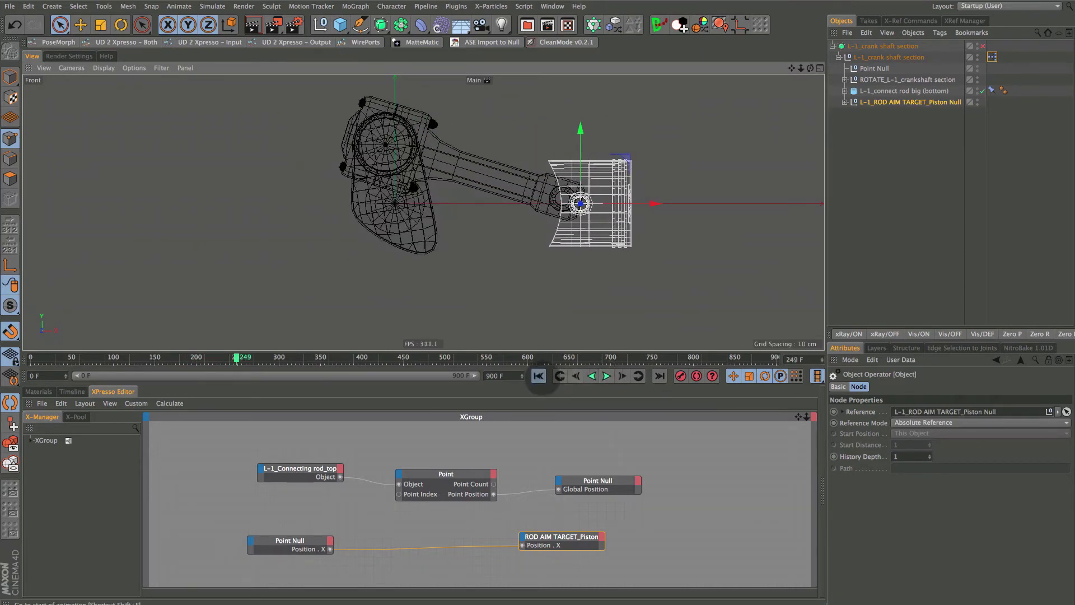
pyautogui.click(538, 376)
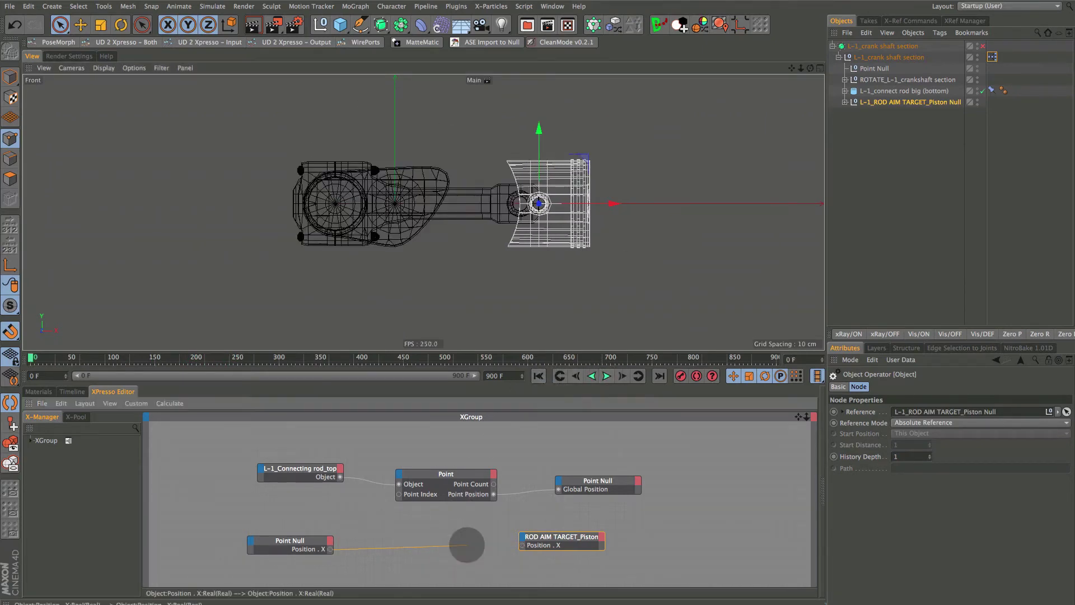
# Step: Remove the direct wire between Point Null and the piston null and add a Math node to the XPresso graph
pyautogui.press('Delete')
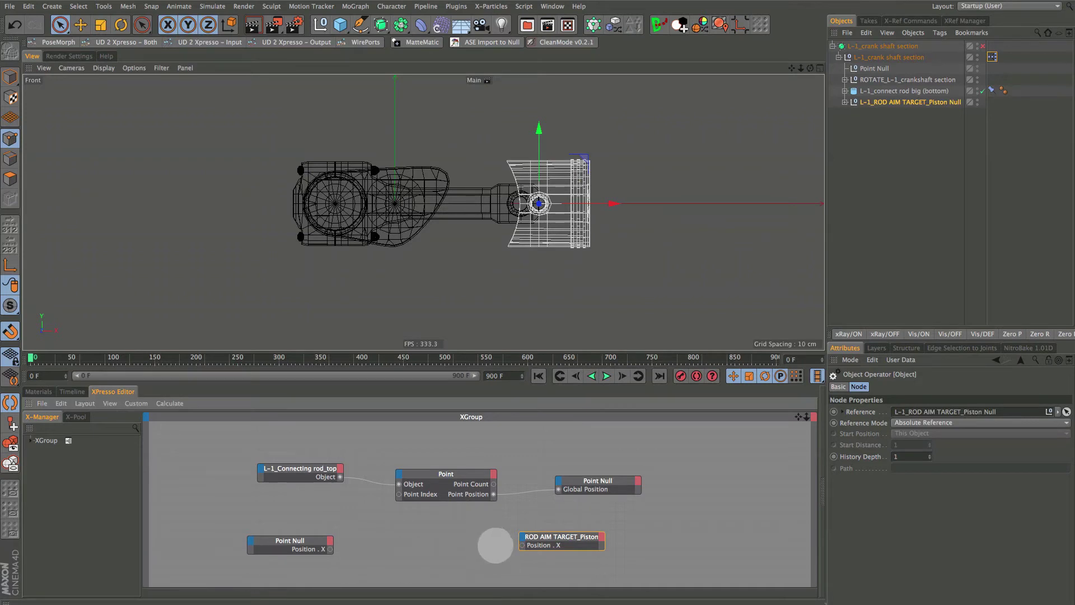
pyautogui.rightClick(431, 528)
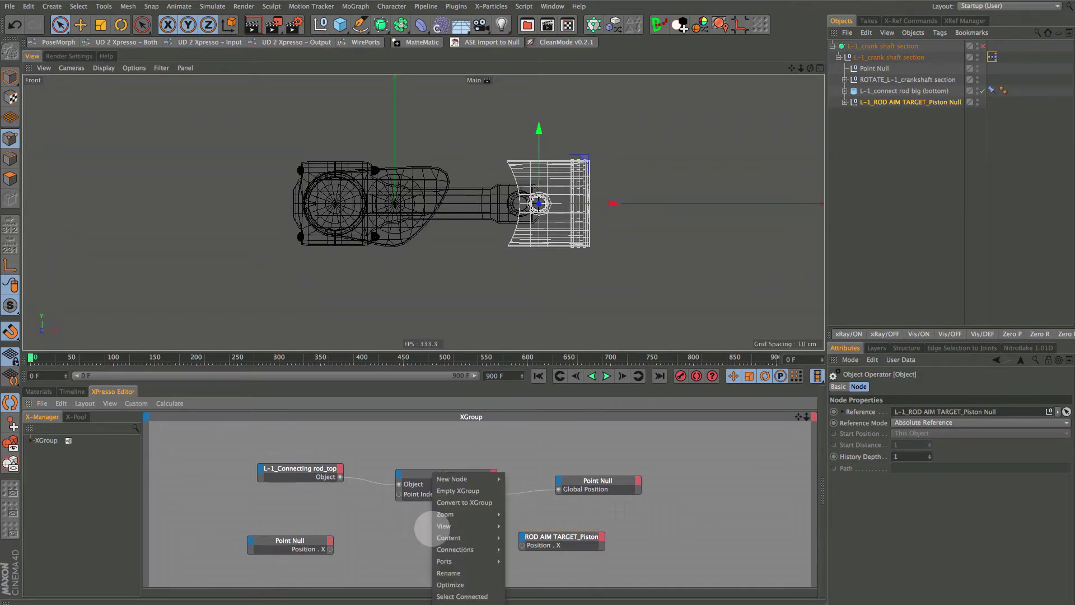
pyautogui.moveTo(464, 479)
pyautogui.moveTo(535, 479)
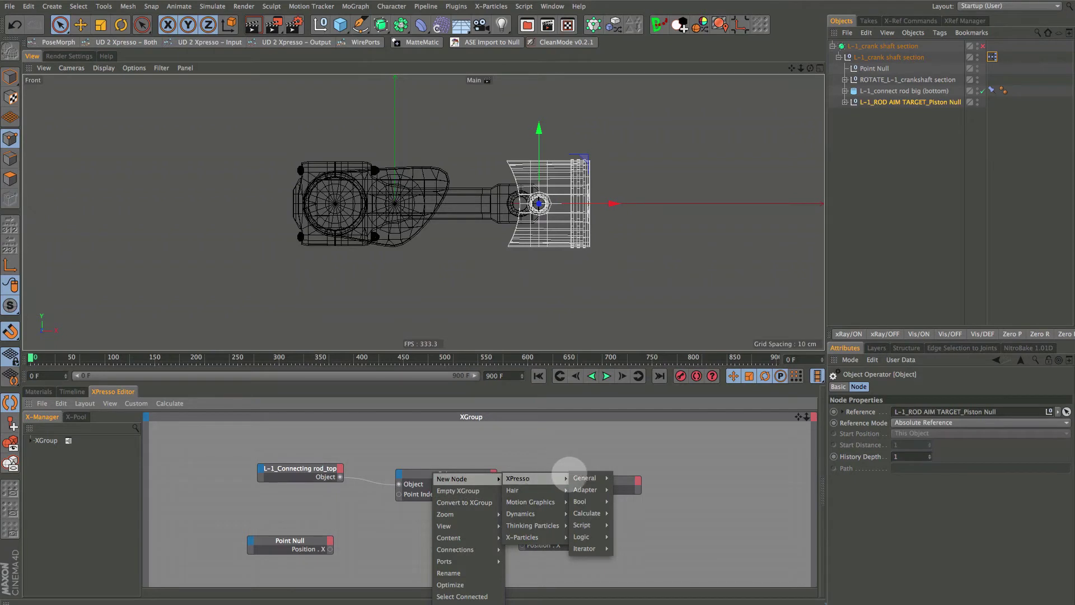
pyautogui.moveTo(586, 513)
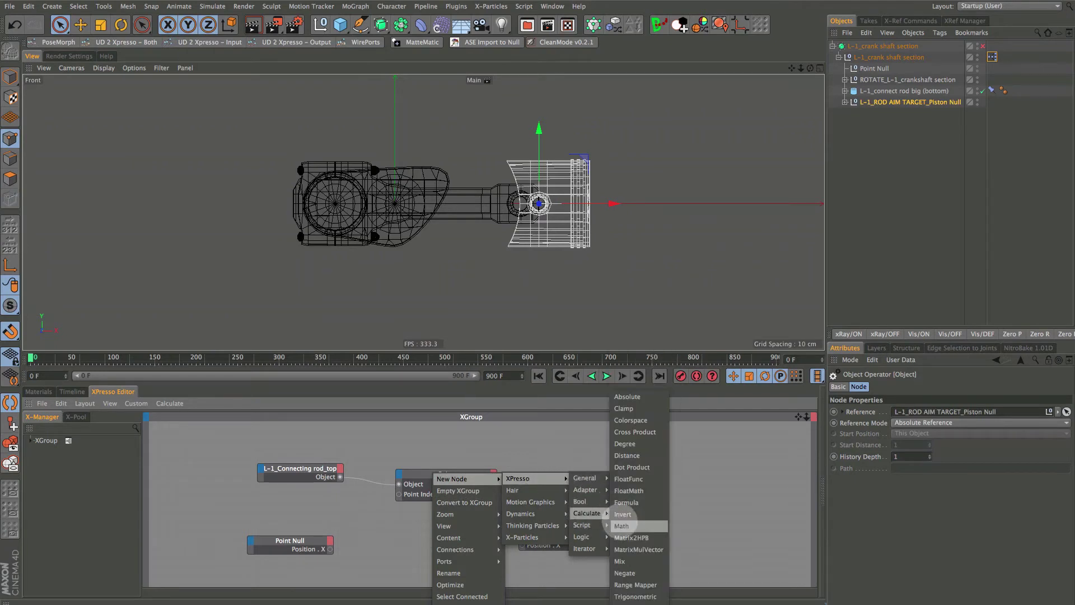
pyautogui.click(623, 526)
# Step: Route Point Null's Position . X through the Math:Add node into the piston null's Position . X, with the Math node placed between them
pyautogui.moveTo(430, 518); pyautogui.dragTo(426, 546)
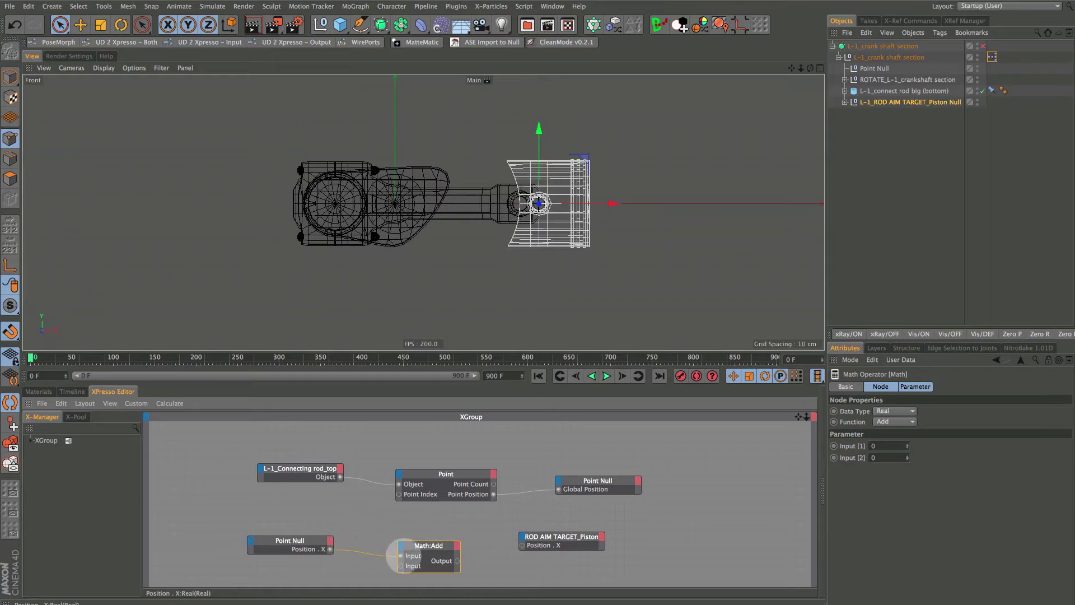
pyautogui.moveTo(400, 554); pyautogui.dragTo(401, 556)
pyautogui.moveTo(418, 540); pyautogui.dragTo(423, 526)
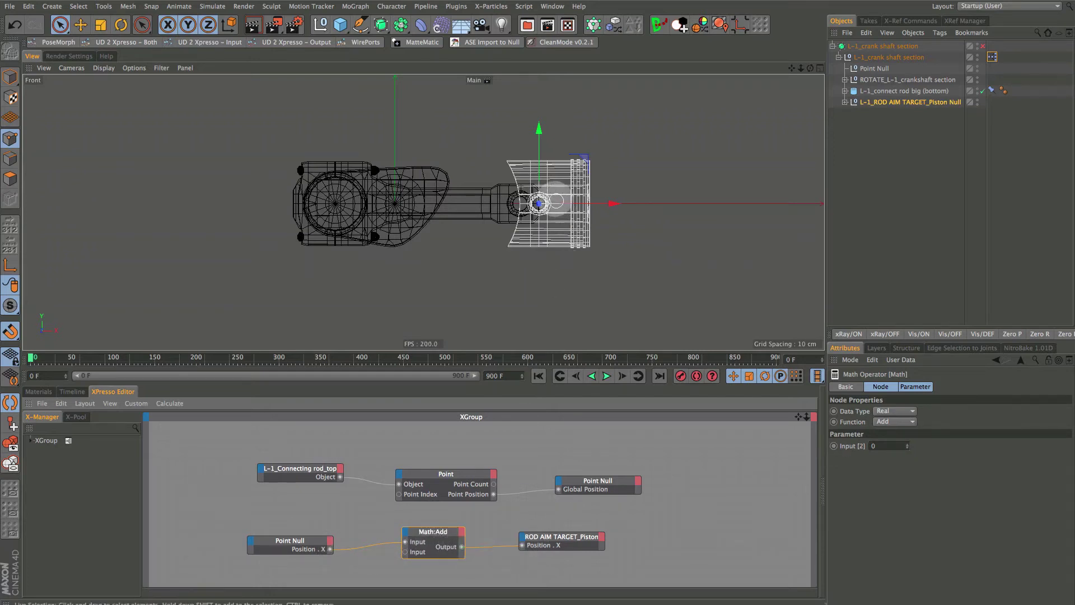
# Step: Set Input [2] of the Math:Add node to -32 to align the piston pin with the connecting rod end
pyautogui.scroll(5, 555, 199)
pyautogui.keyDown('alt'); pyautogui.moveTo(556, 199); pyautogui.dragTo(640, 183, button='middle'); pyautogui.keyUp('alt')
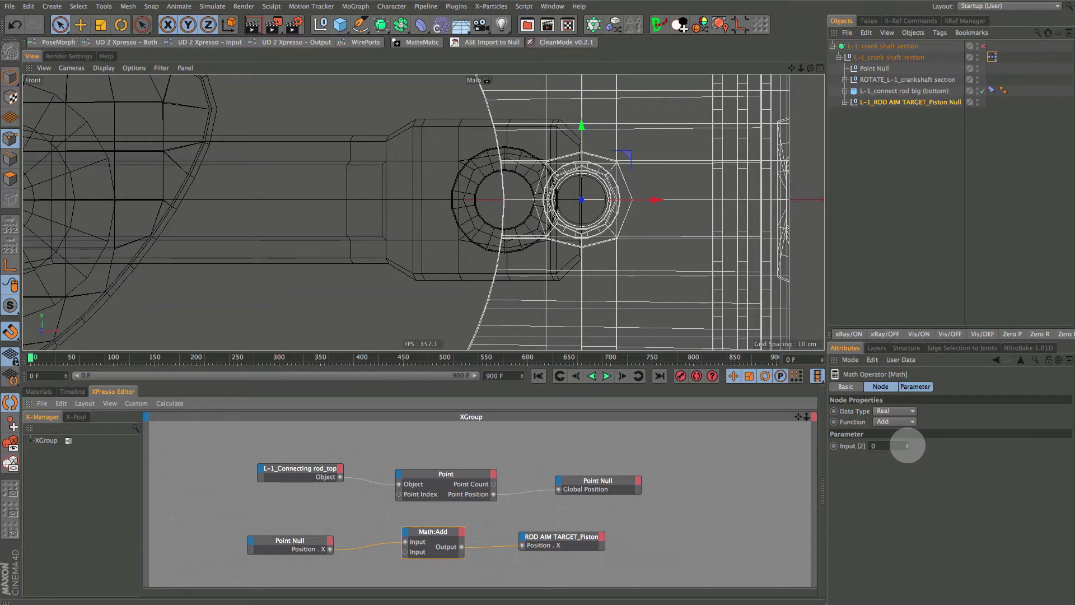
pyautogui.moveTo(908, 445); pyautogui.dragTo(870, 451)
pyautogui.scroll(5, 682, 319)
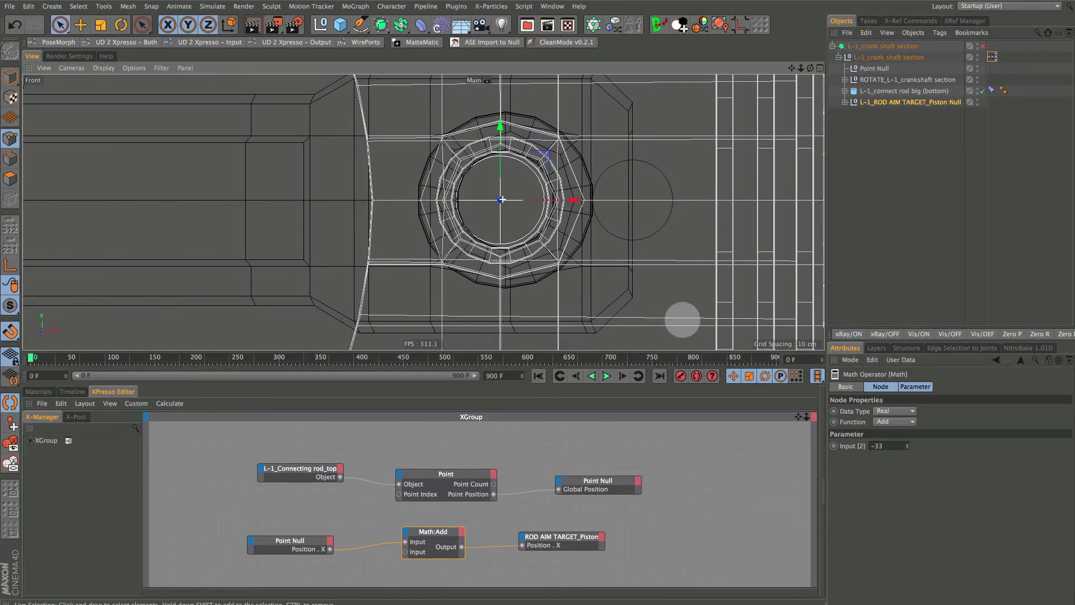
pyautogui.click(907, 444)
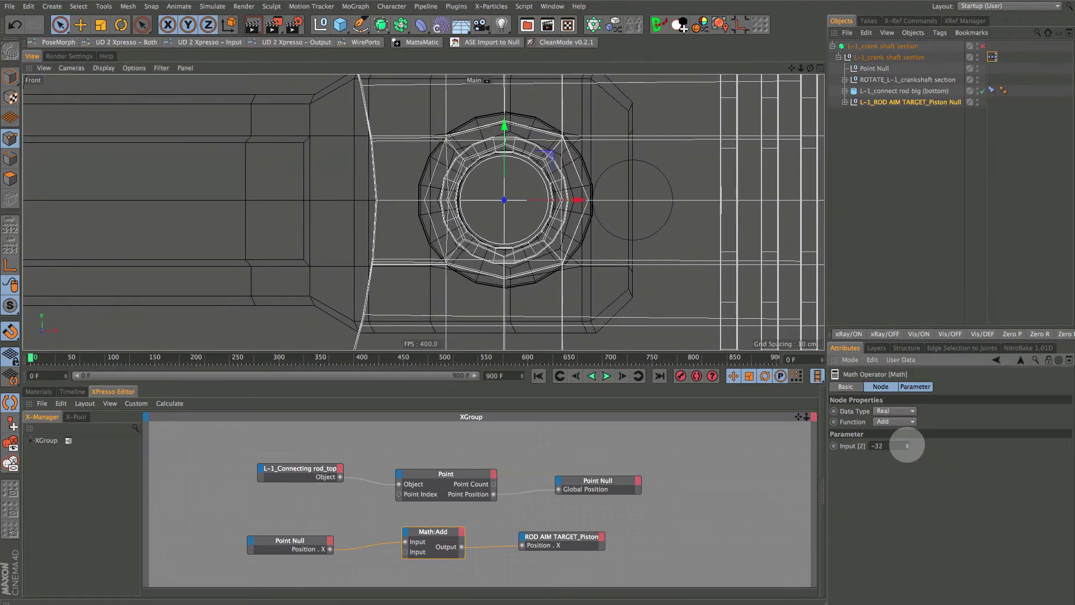
# Step: Play the animation in the front view to check that the piston stays aligned with the connecting rod
pyautogui.scroll(-6, 560, 245)
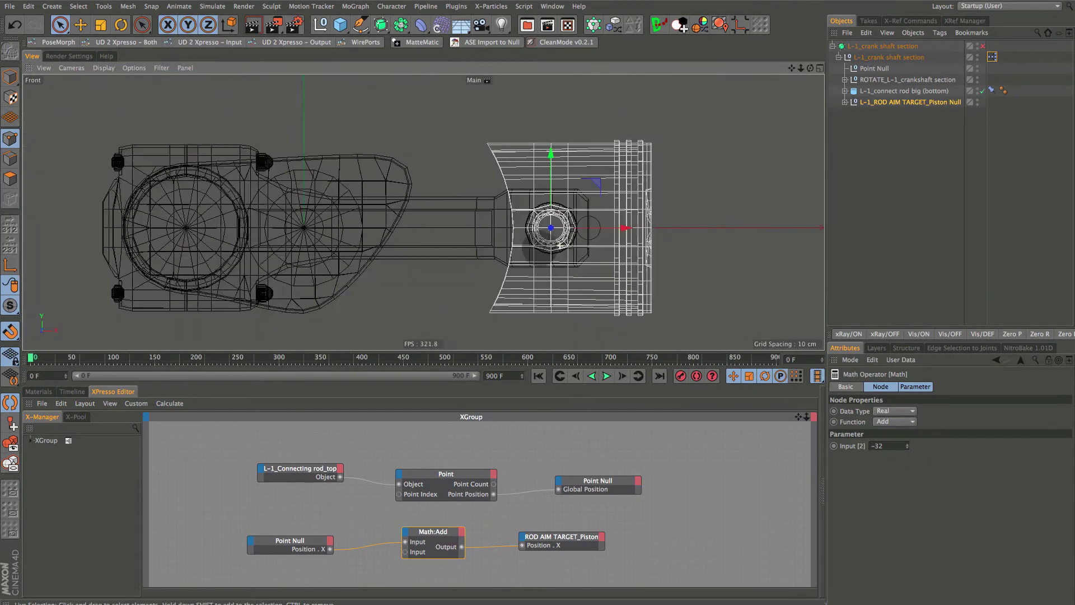
pyautogui.scroll(-3, 560, 245)
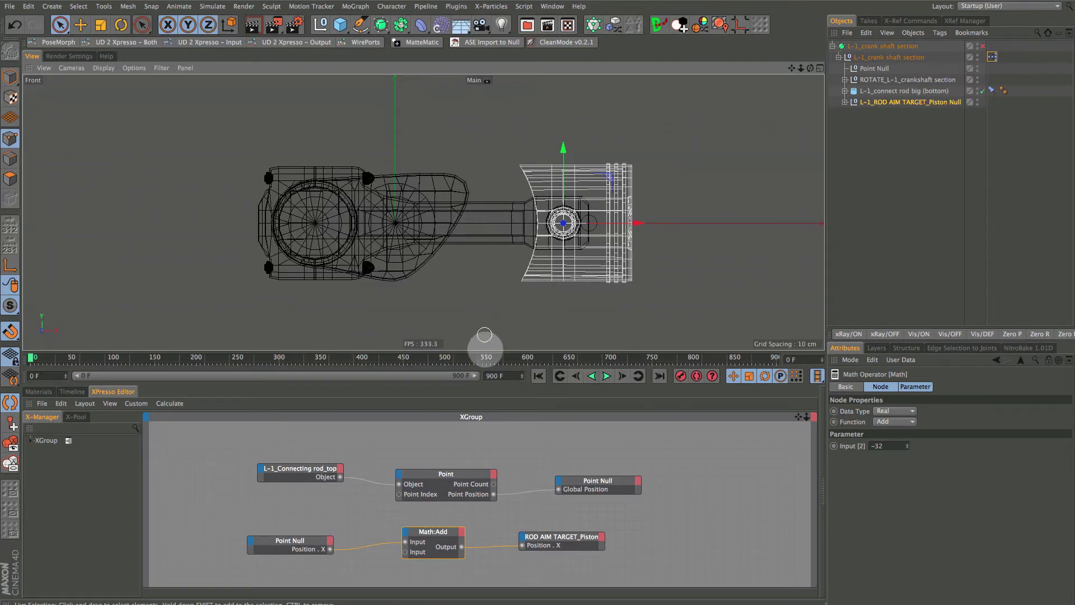
pyautogui.scroll(3, 616, 266)
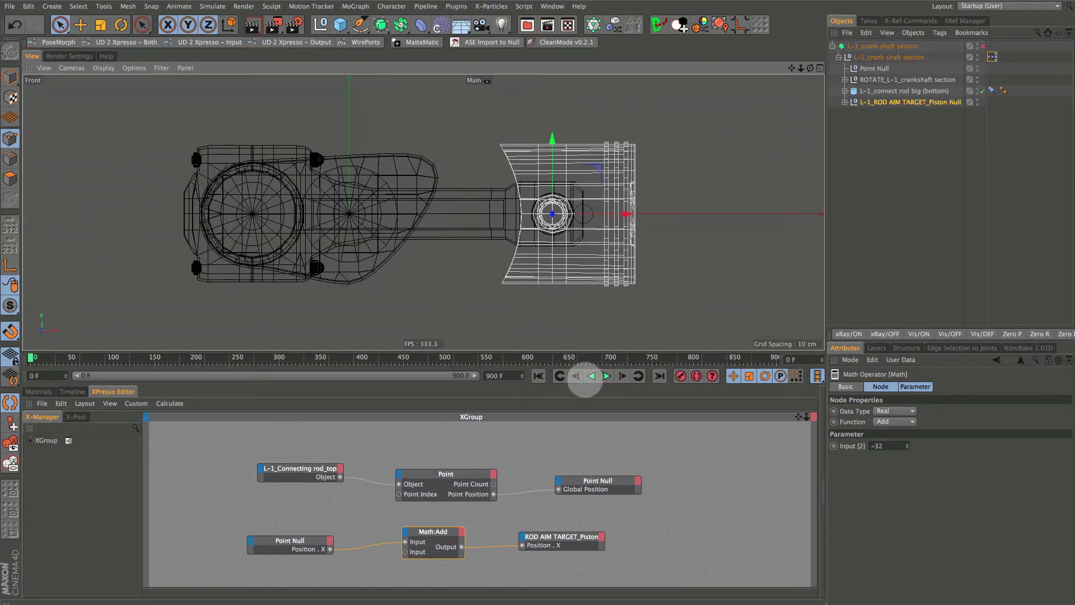
pyautogui.click(605, 377)
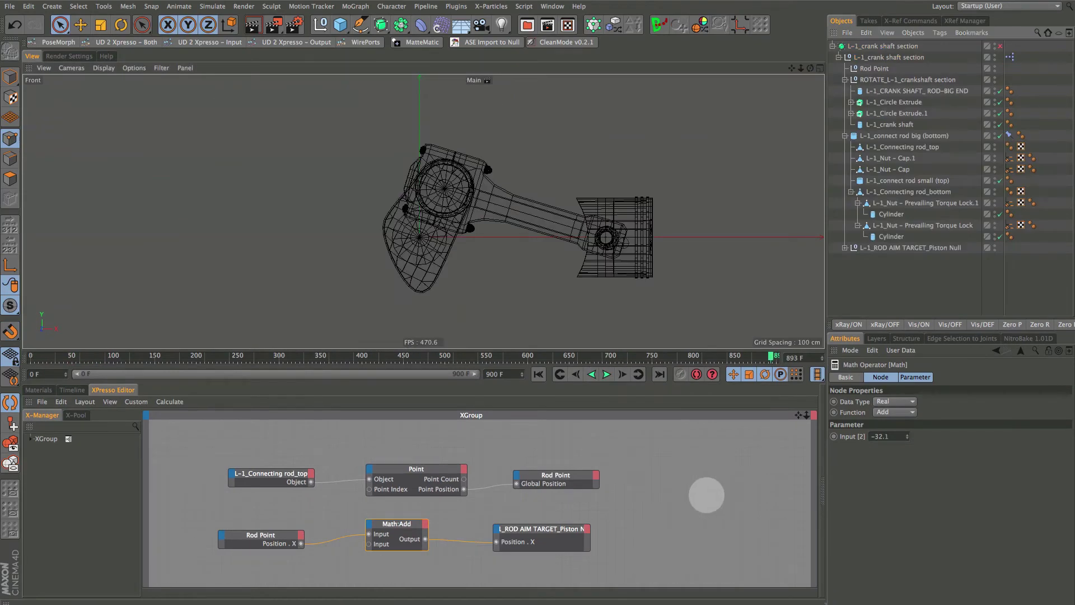
# Step: Switch to the perspective view, return to the first frame and examine the rigged engine section from an angle
pyautogui.press('F1')
pyautogui.scroll(-6, 499, 248)
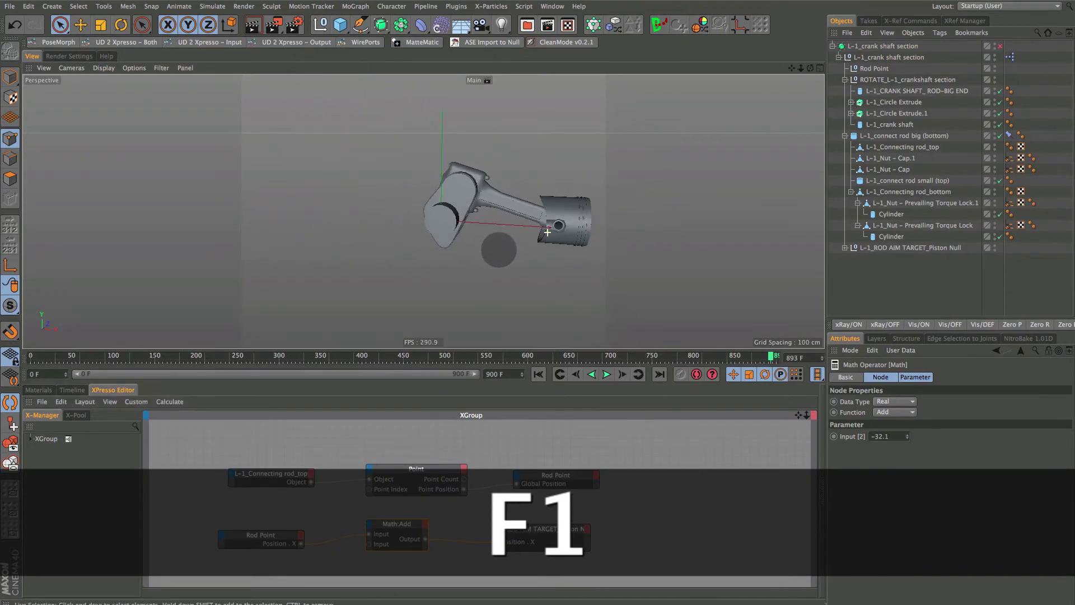
pyautogui.keyDown('alt'); pyautogui.moveTo(506, 255); pyautogui.dragTo(509, 319); pyautogui.keyUp('alt')
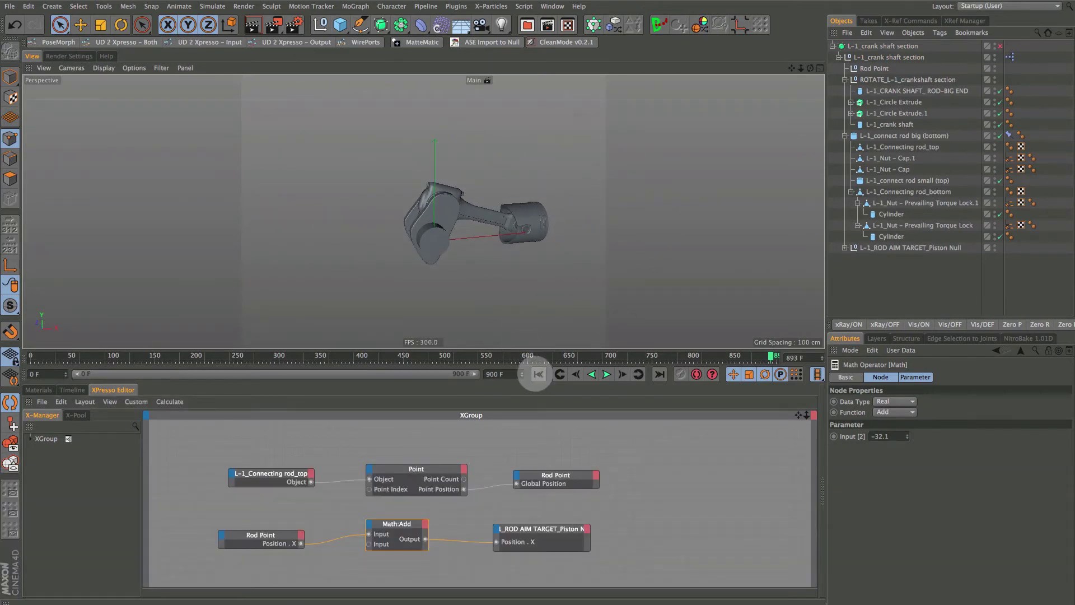
pyautogui.press('alt')
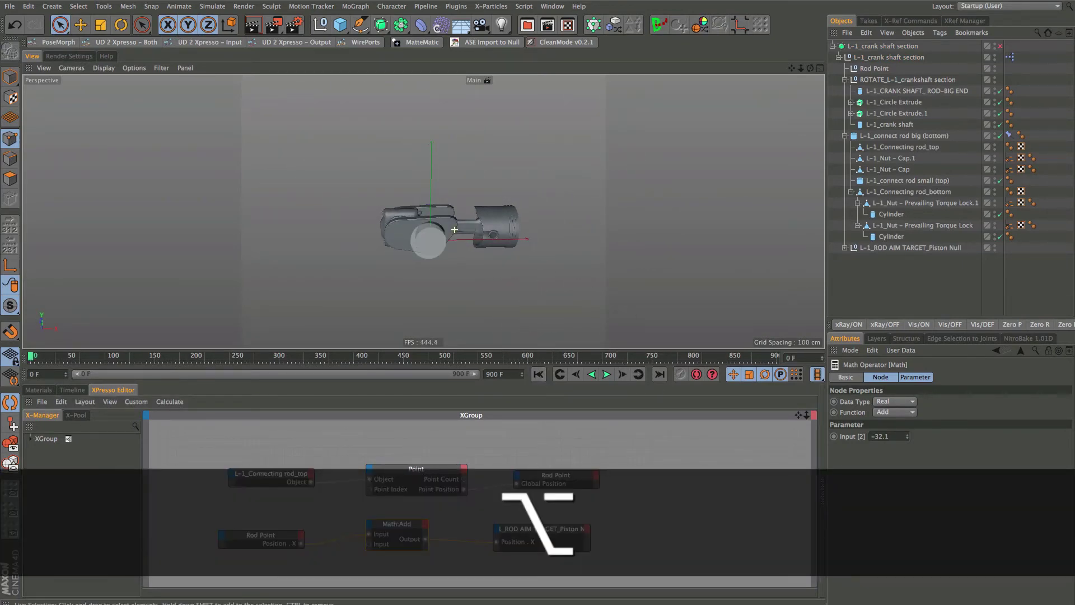
pyautogui.press('alt')
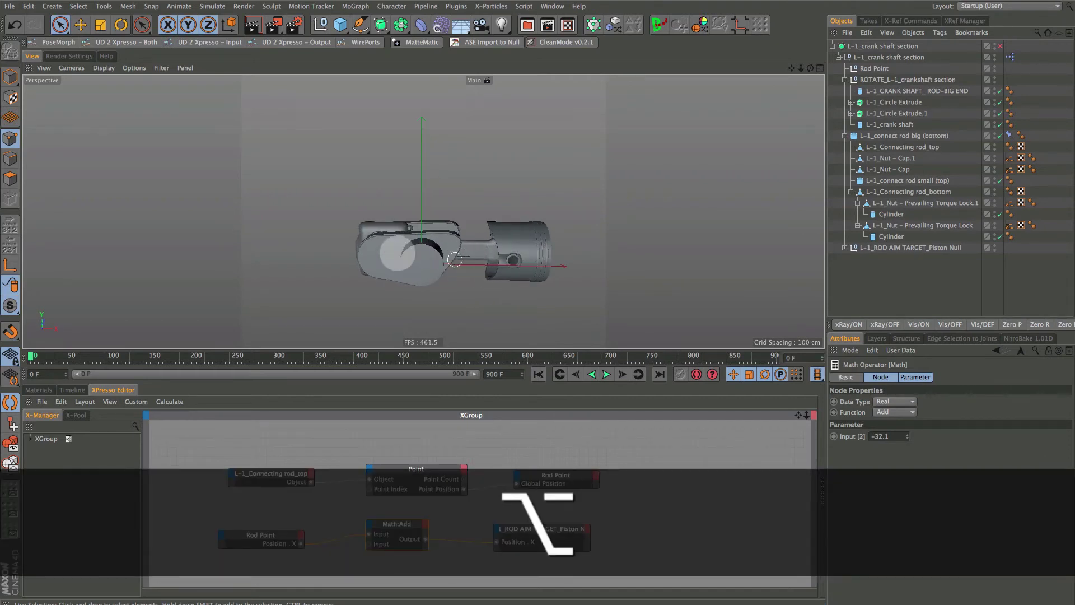
pyautogui.moveTo(488, 278)
pyautogui.keyDown('alt'); pyautogui.mouseDown()
pyautogui.moveTo(492, 260)
pyautogui.moveTo(456, 277)
pyautogui.moveTo(470, 271)
pyautogui.mouseUp(); pyautogui.keyUp('alt')
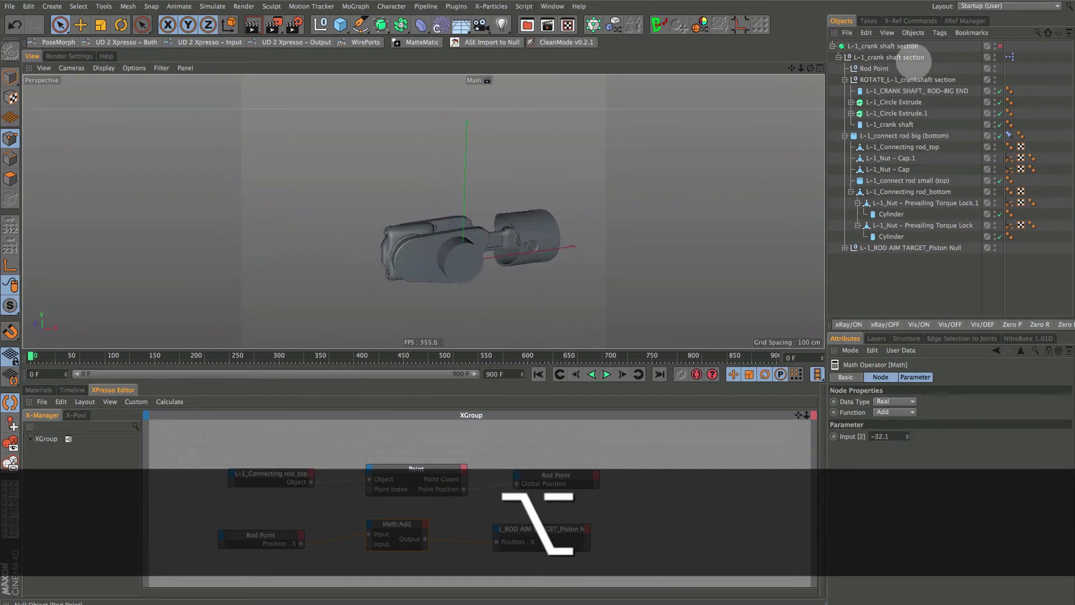
# Step: Collapse the L-1_crank shaft section null and rotate it by -50° so the whole engine section tilts
pyautogui.click(839, 57)
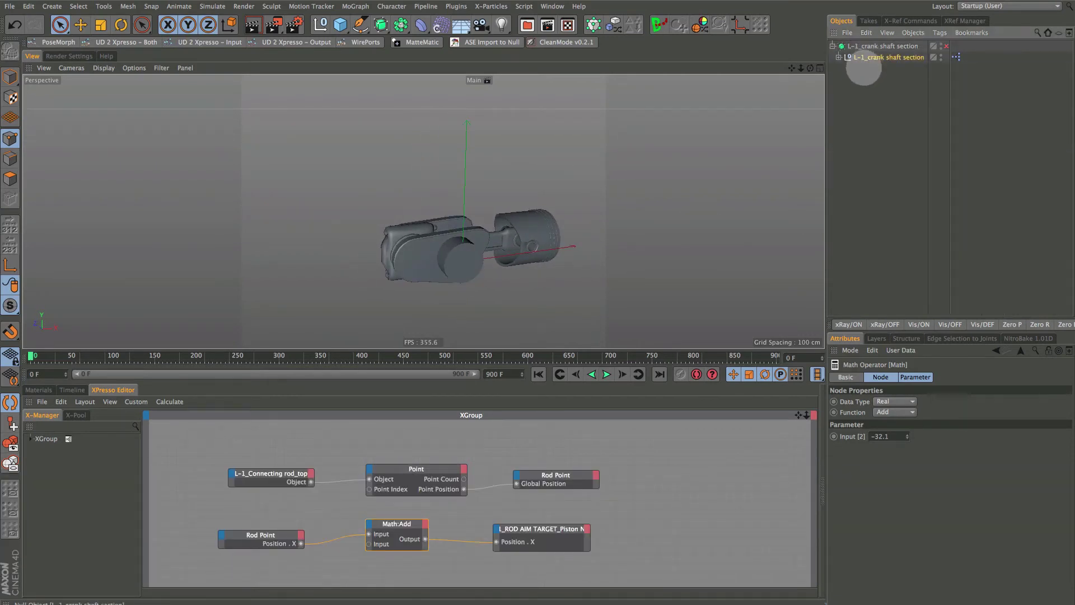
pyautogui.click(873, 57)
pyautogui.press('r')
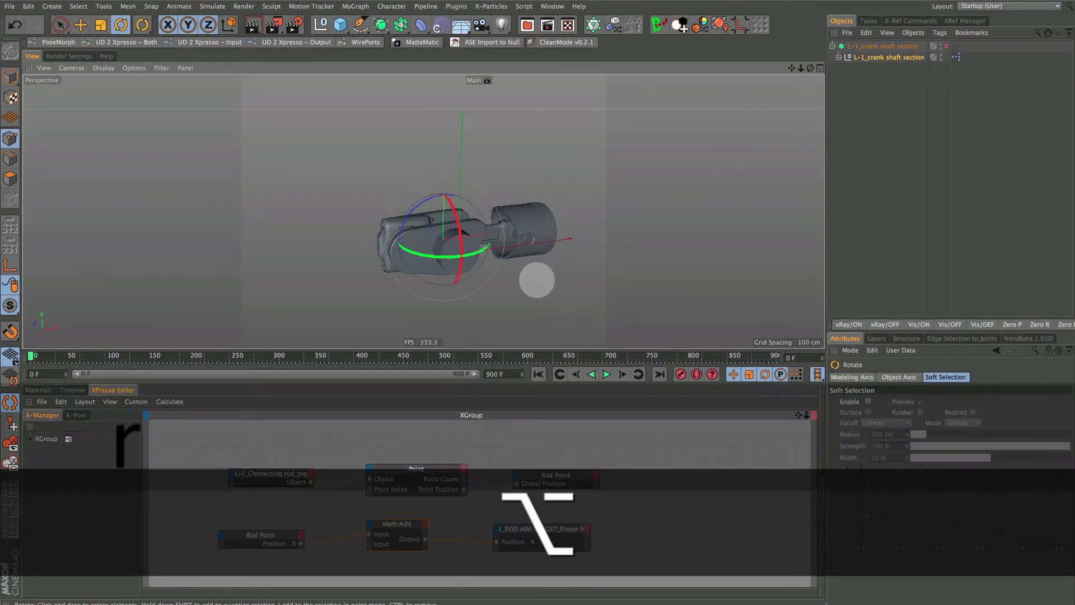
pyautogui.moveTo(419, 206); pyautogui.dragTo(383, 241)
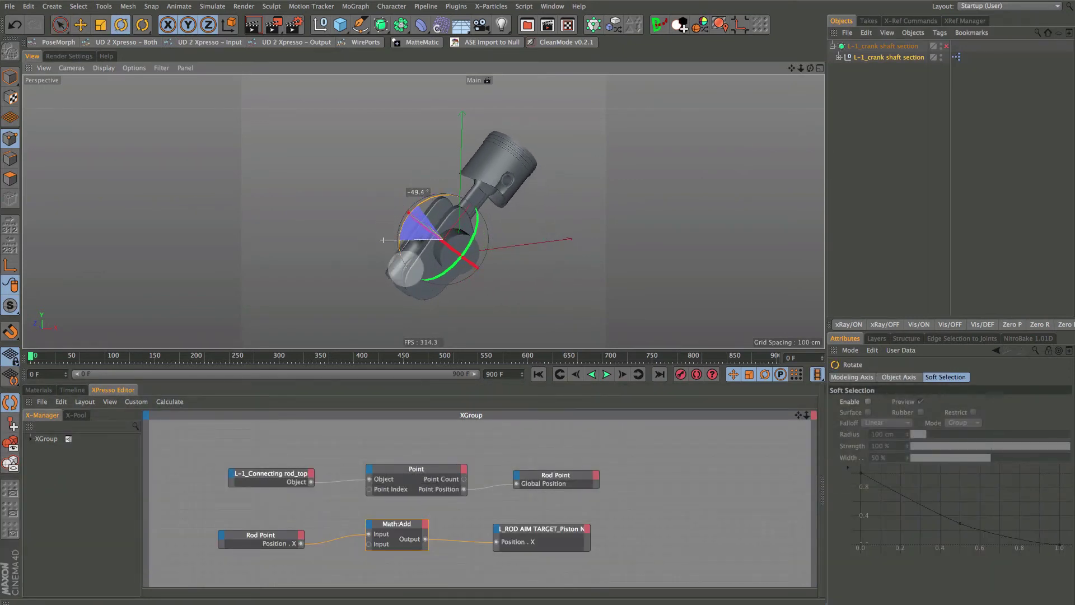
pyautogui.press('super+z')
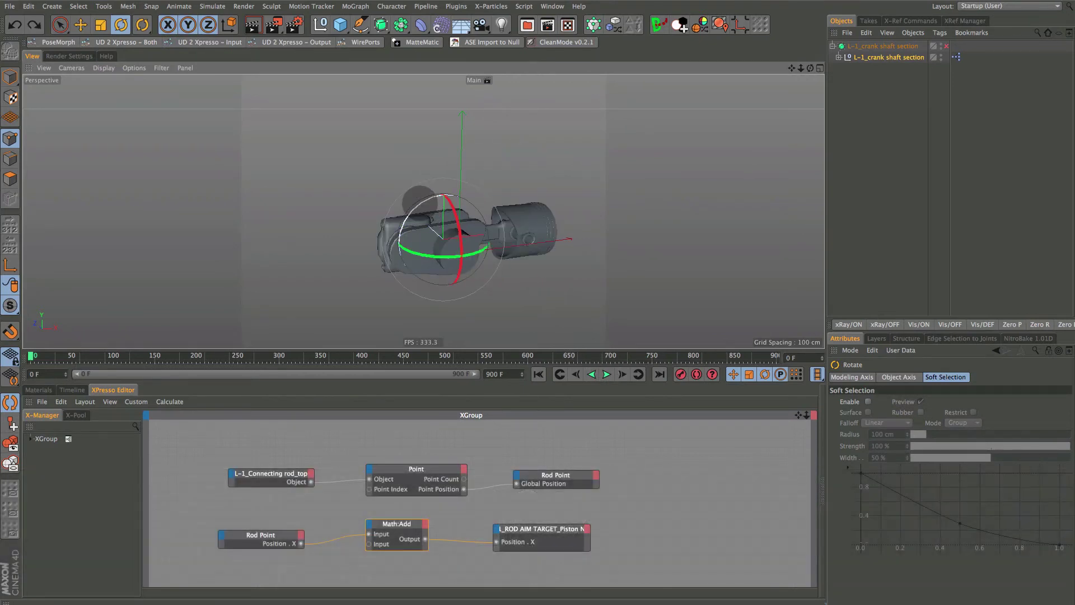
pyautogui.keyDown('shift'); pyautogui.moveTo(413, 208); pyautogui.dragTo(401, 222); pyautogui.keyUp('shift')
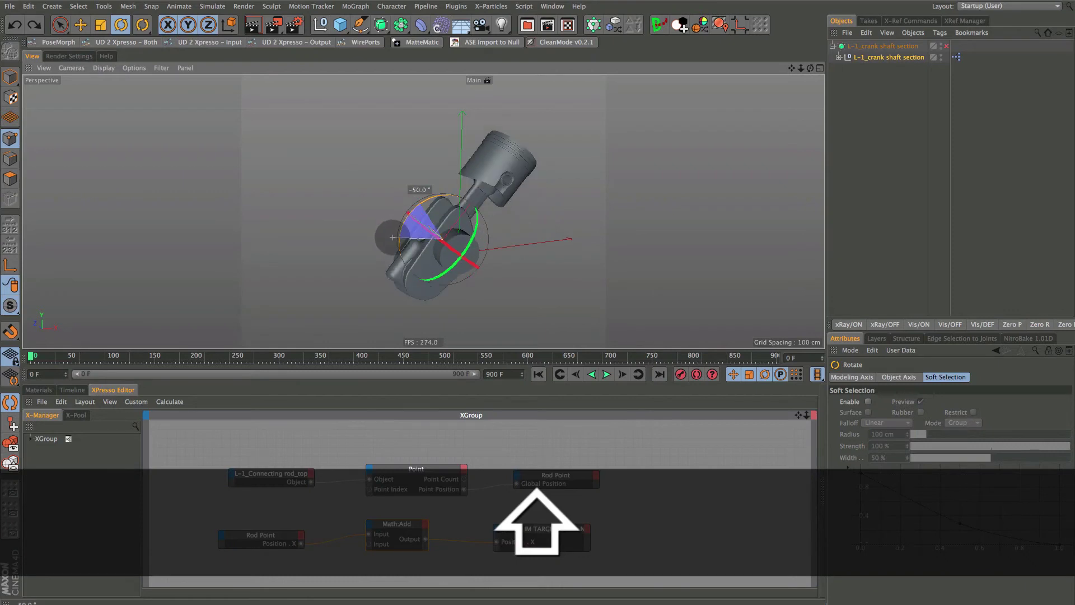
# Step: Play and scrub the animation to test the rig in its tilted orientation, and return to the first frame
pyautogui.keyDown('alt'); pyautogui.moveTo(442, 263); pyautogui.dragTo(445, 277); pyautogui.keyUp('alt')
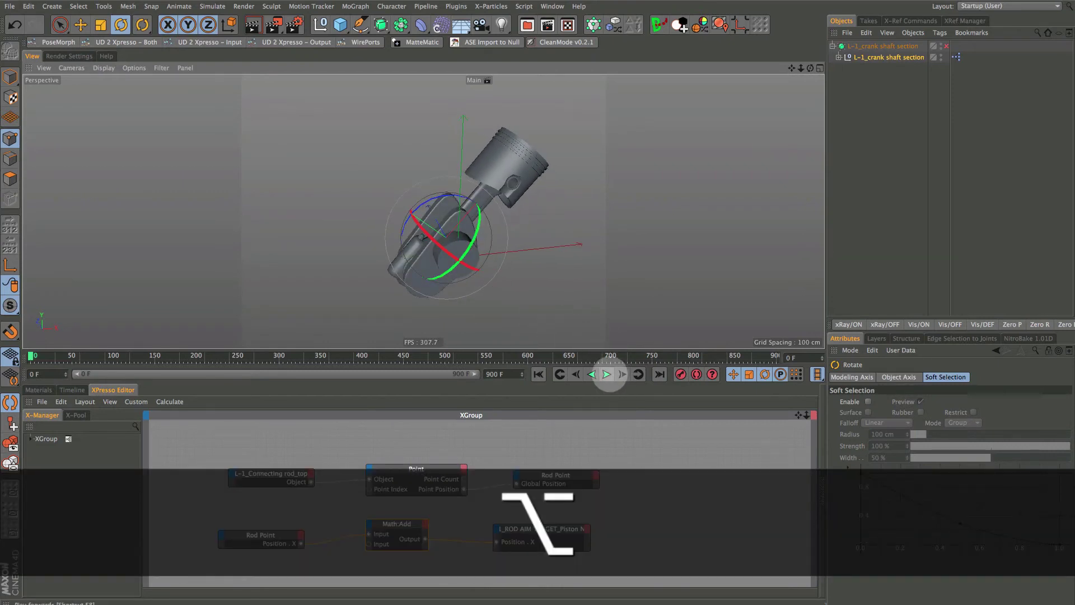
pyautogui.click(607, 374)
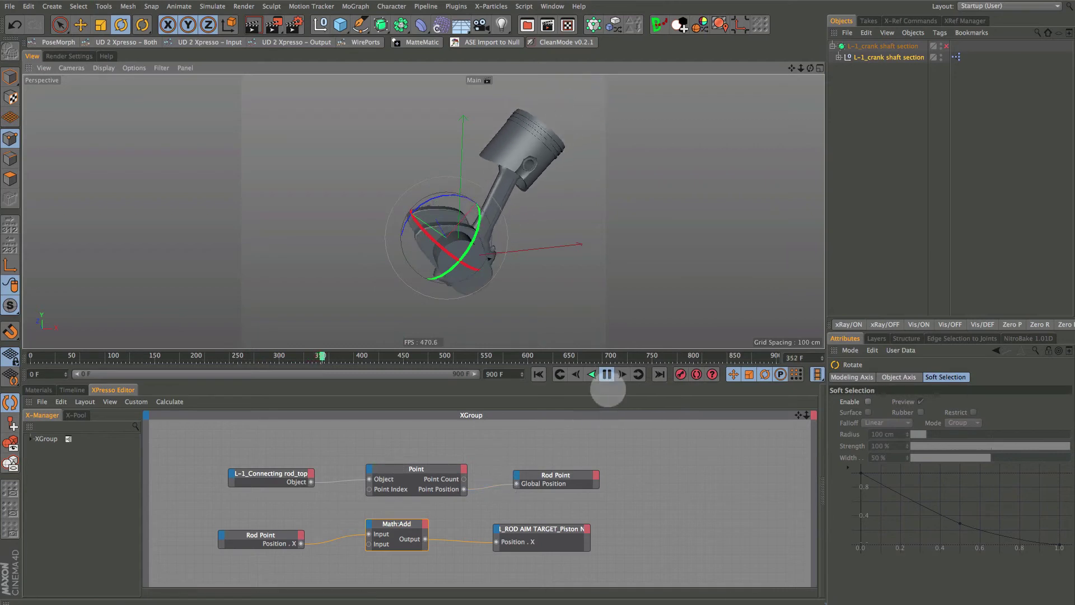
pyautogui.click(608, 374)
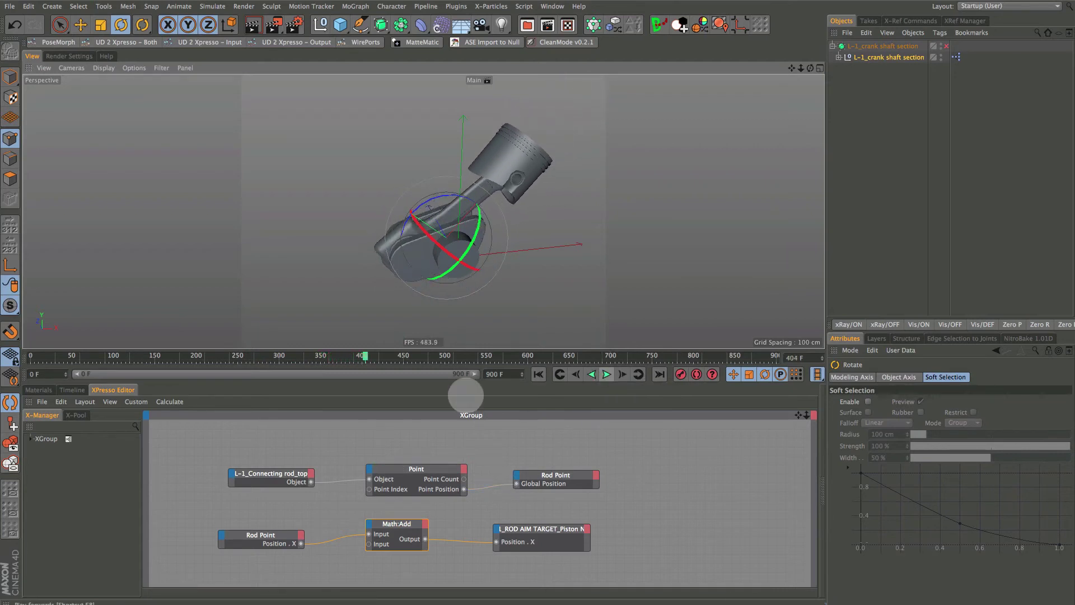
pyautogui.moveTo(364, 355); pyautogui.dragTo(337, 355)
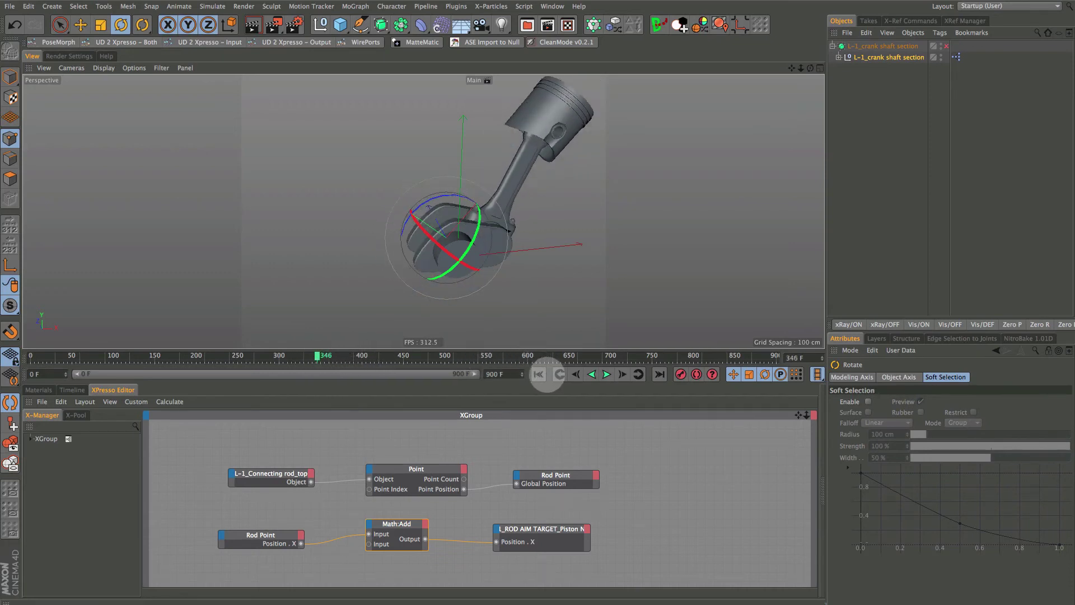
pyautogui.click(538, 374)
# Step: Collapse the L-1_crank shaft section subdivision surface and duplicate it with its complete rig
pyautogui.click(833, 46)
pyautogui.click(845, 47)
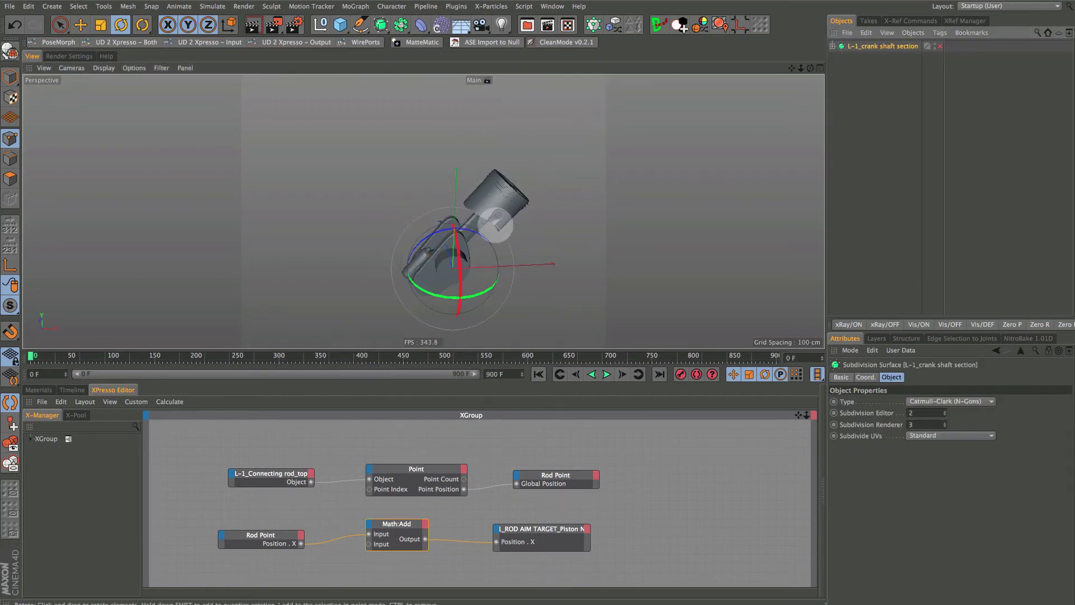
pyautogui.press('alt')
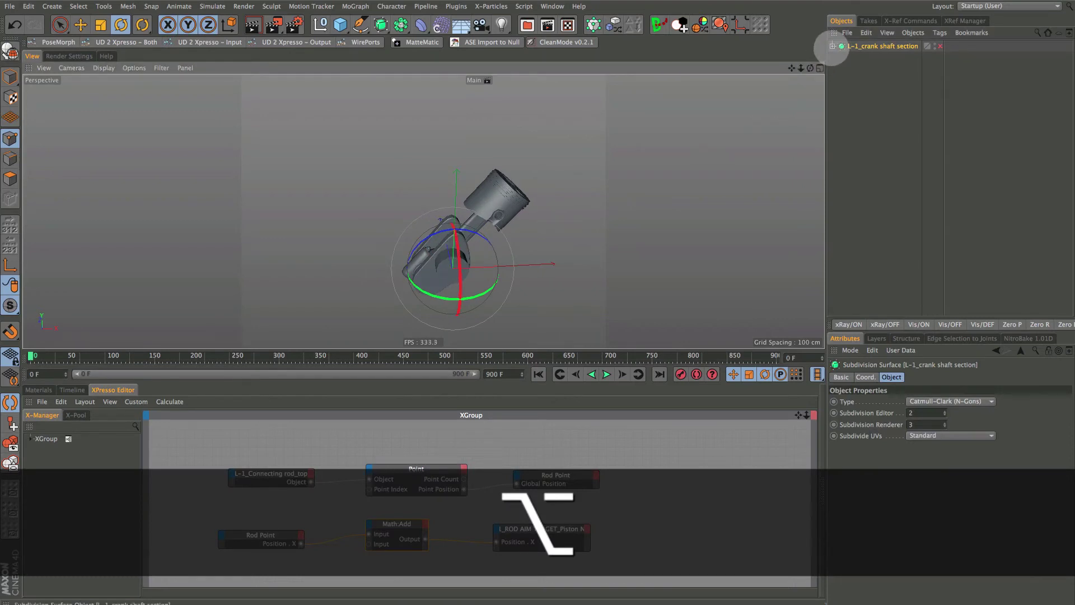
pyautogui.press('shift')
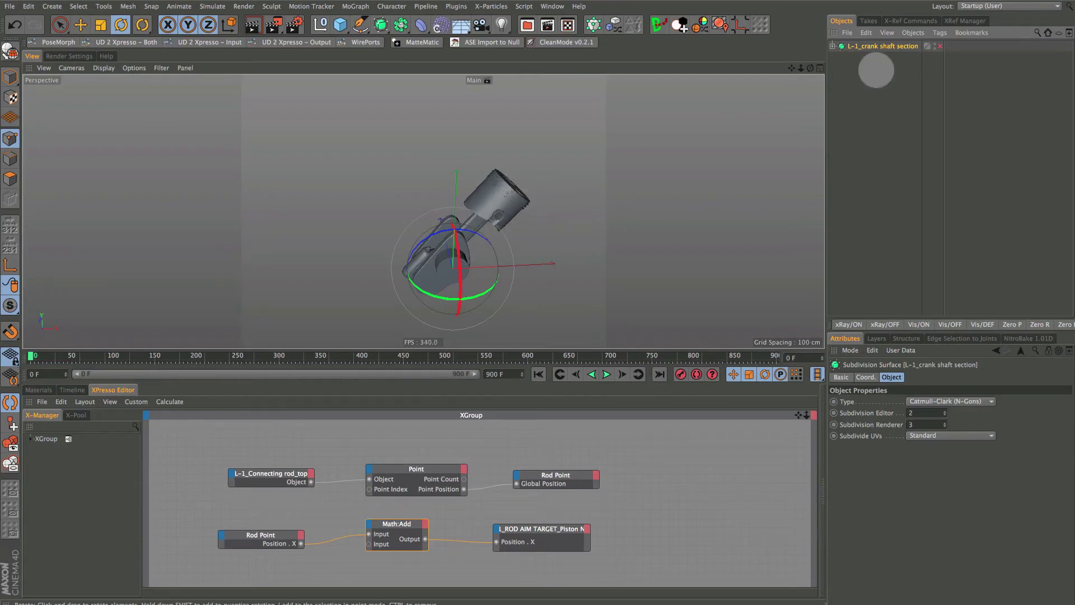
pyautogui.press('shift')
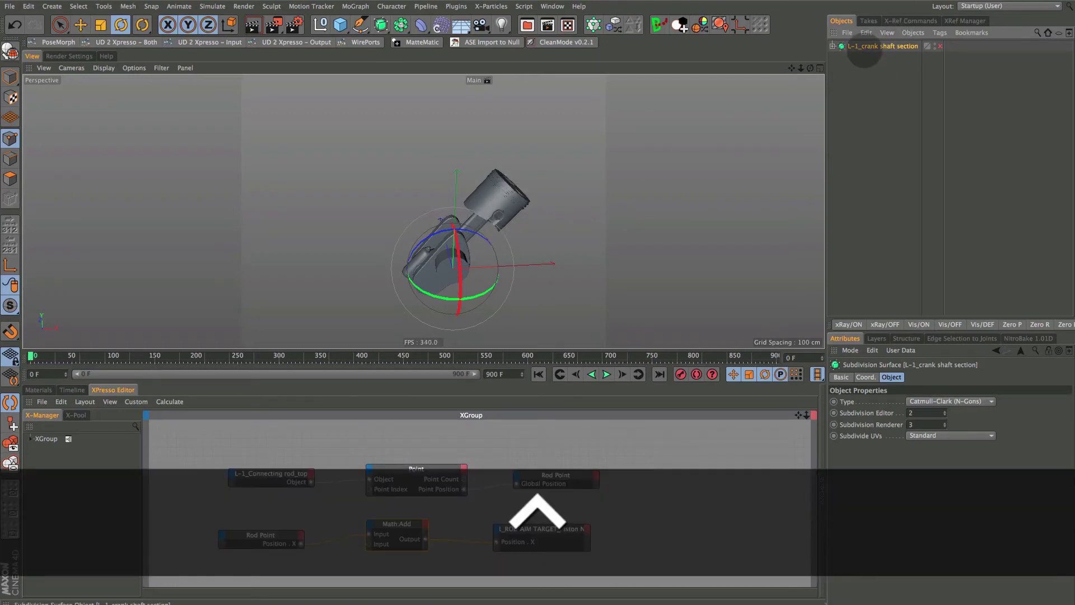
pyautogui.moveTo(864, 57)
pyautogui.keyDown('ctrl'); pyautogui.mouseDown()
pyautogui.moveTo(886, 53)
pyautogui.moveTo(853, 63)
pyautogui.mouseUp(); pyautogui.keyUp('ctrl')
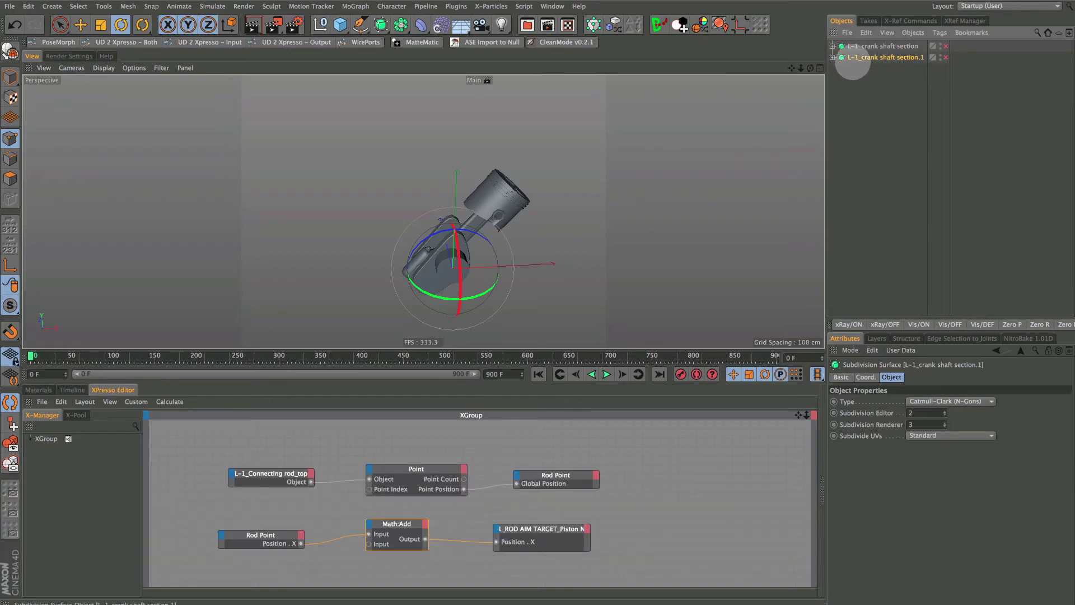
# Step: Select the duplicated crank shaft section with all its children and replace L-1_ with R-1_ in their names using the Naming Tool
pyautogui.hotkey('ctrl', 'a')
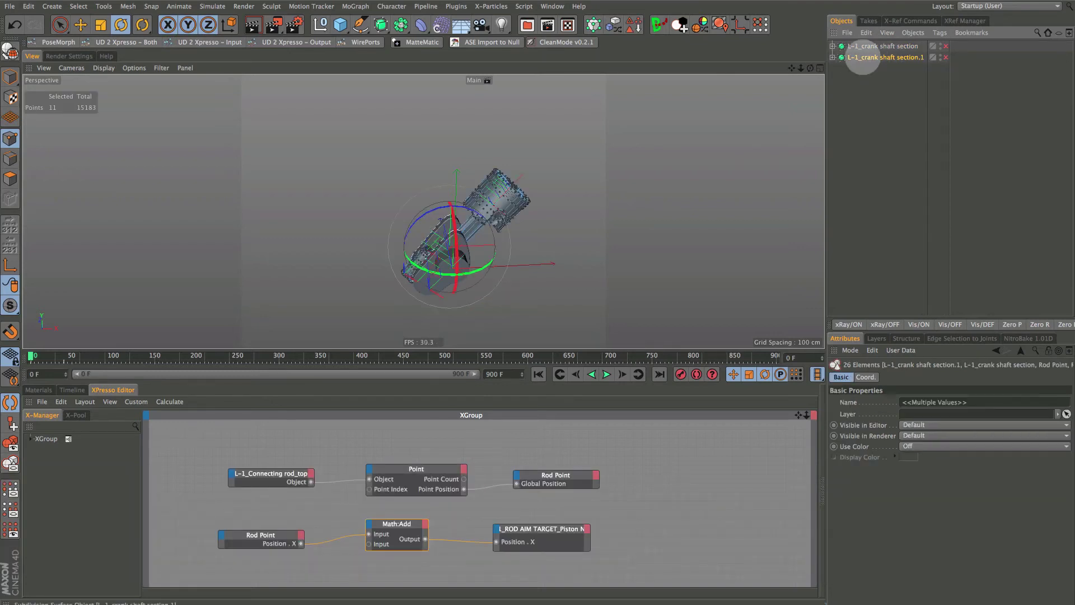
pyautogui.click(833, 57)
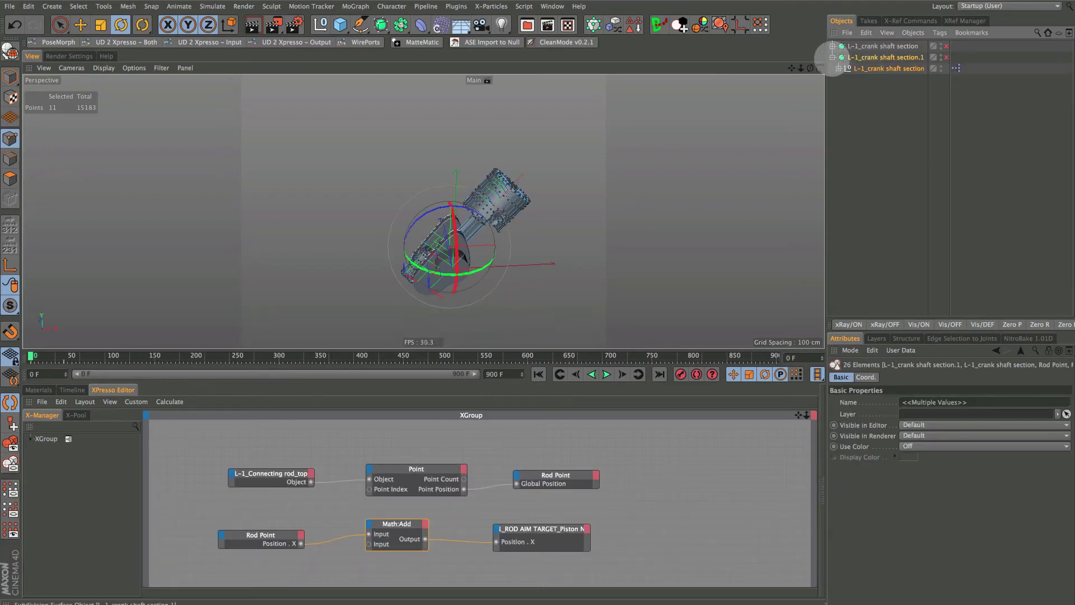
pyautogui.keyDown('ctrl'); pyautogui.click(833, 57); pyautogui.keyUp('ctrl')
pyautogui.keyDown('ctrl'); pyautogui.click(833, 57); pyautogui.keyUp('ctrl')
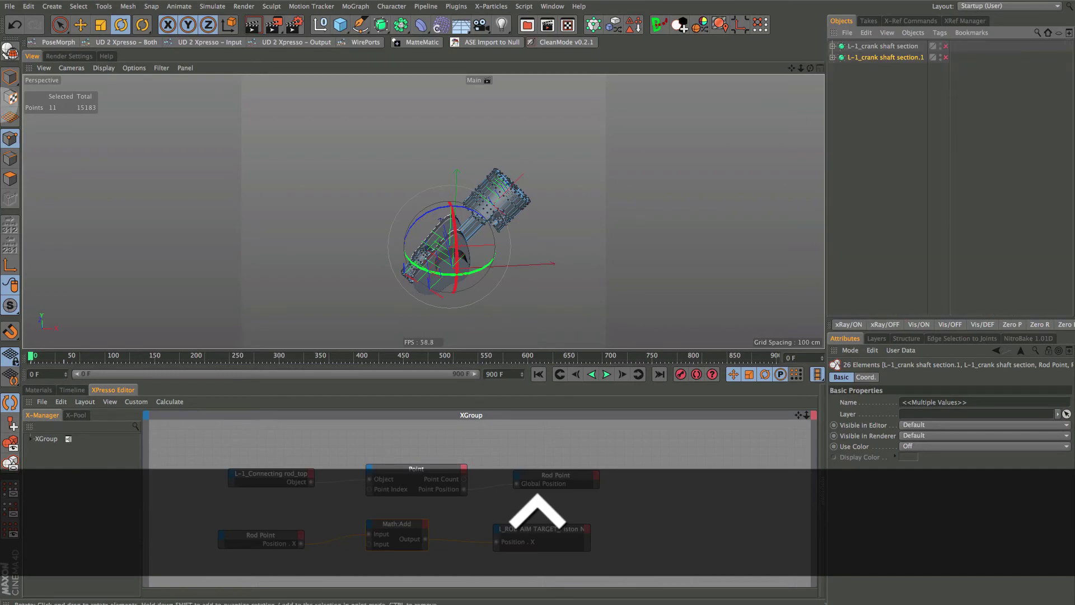
pyautogui.click(104, 6)
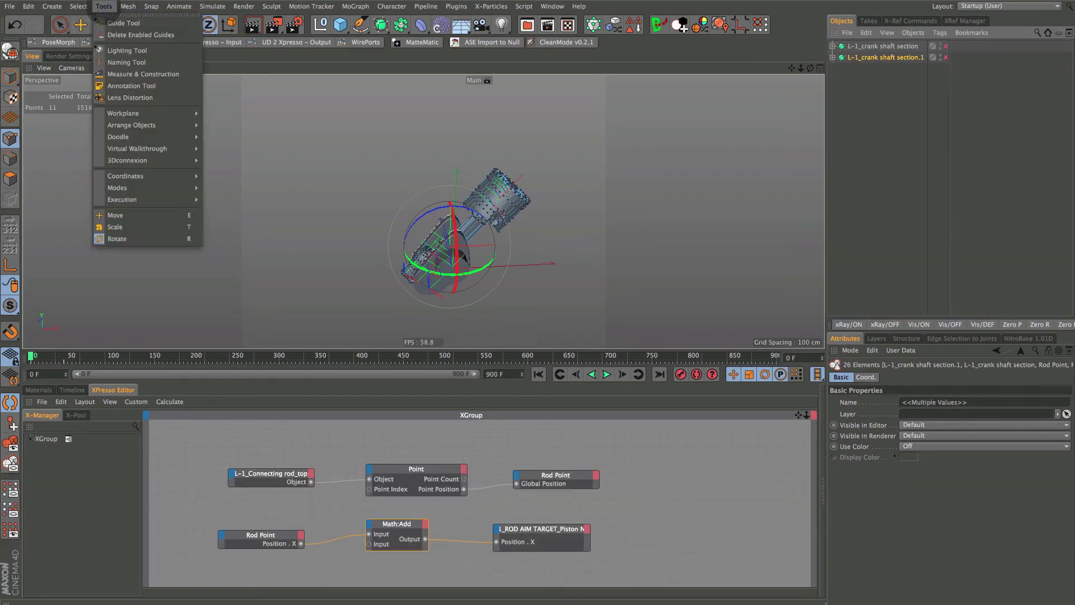
pyautogui.click(123, 62)
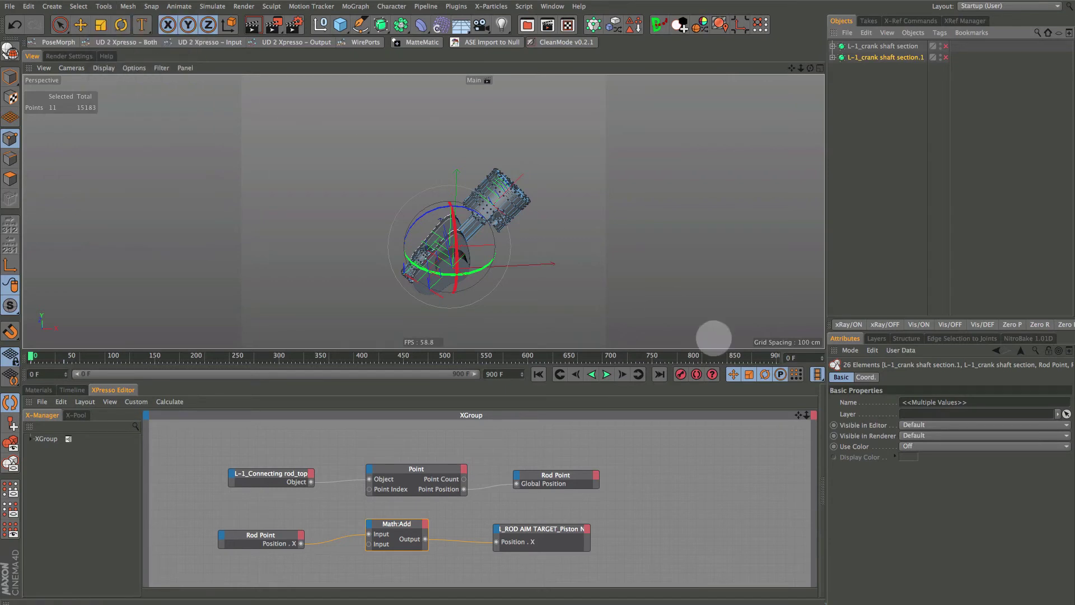
pyautogui.click(891, 463)
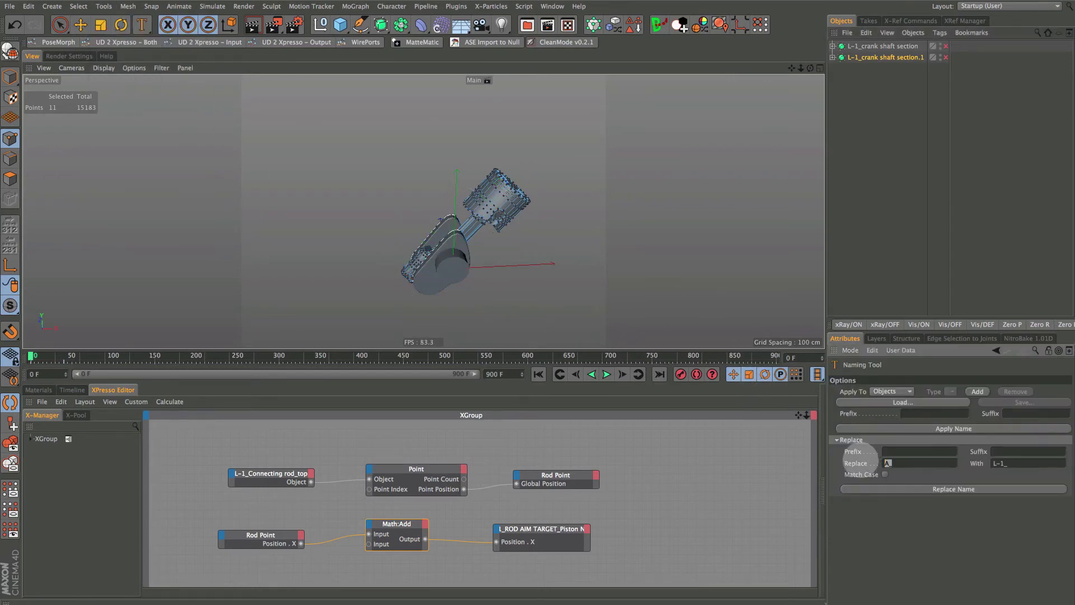
pyautogui.write('L-1_')
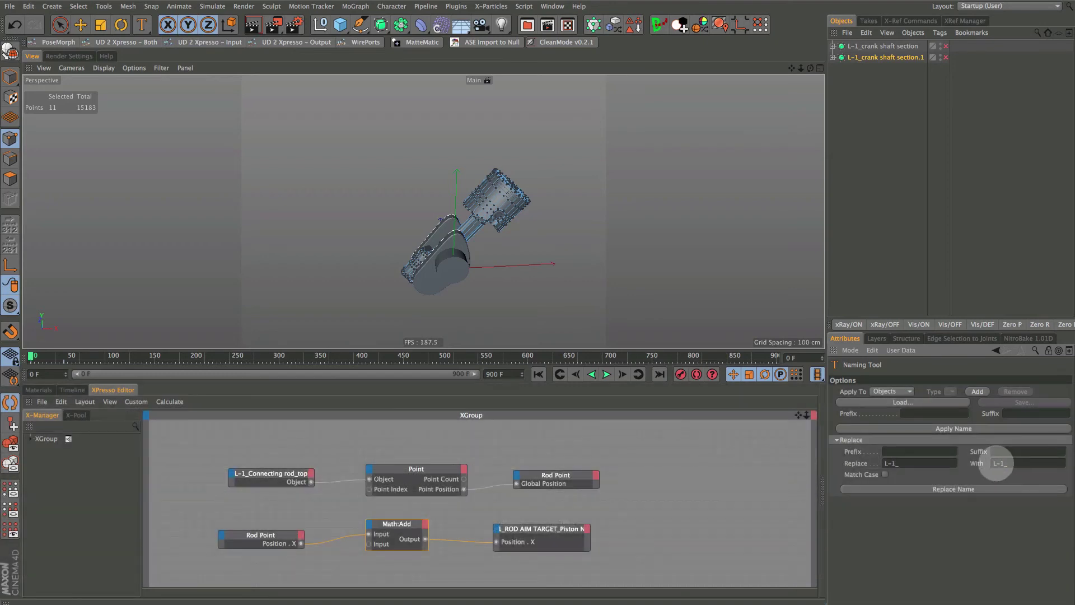
pyautogui.write('R')
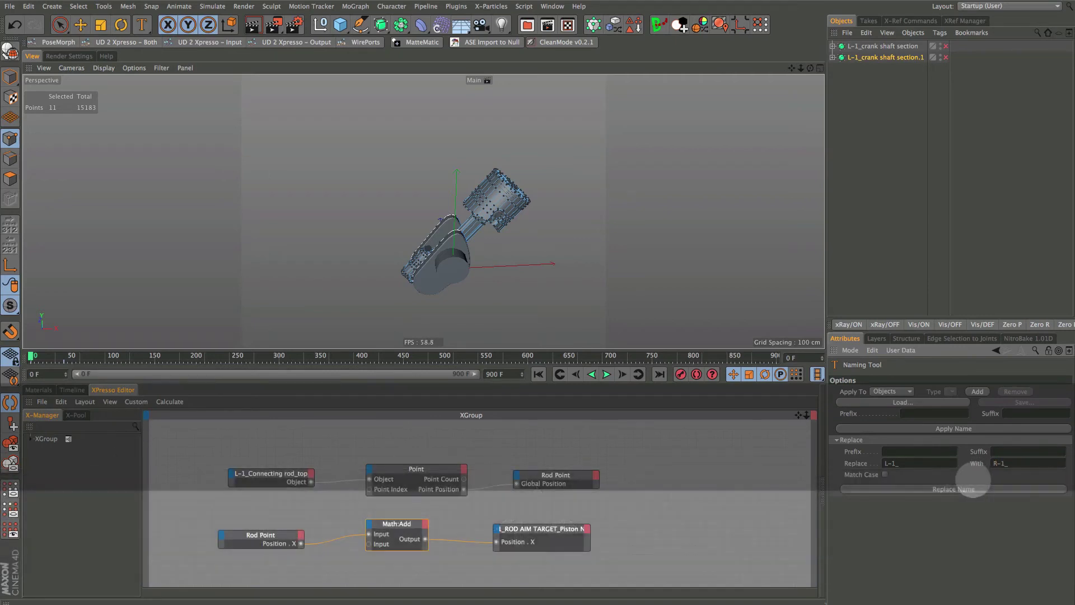
pyautogui.click(960, 488)
pyautogui.click(960, 488)
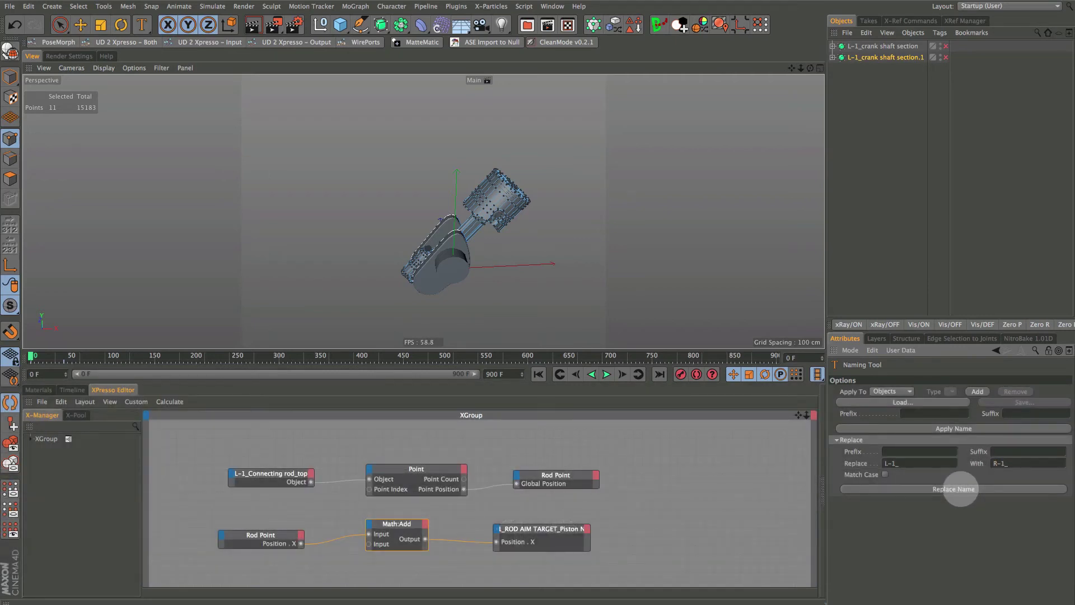
pyautogui.keyDown('alt'); pyautogui.moveTo(578, 228); pyautogui.dragTo(504, 280); pyautogui.keyUp('alt')
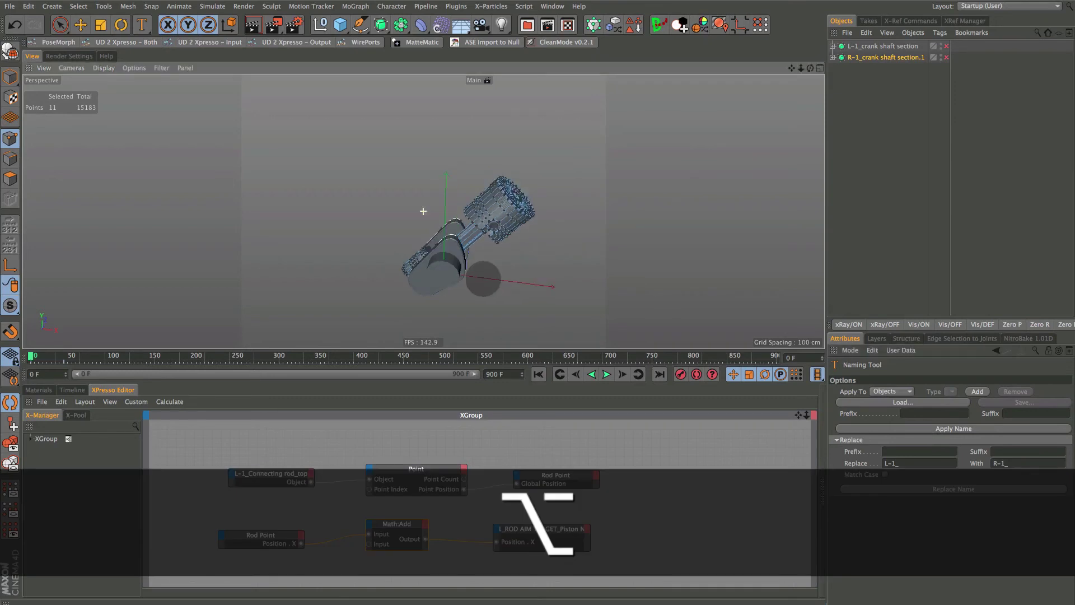
# Step: Switch to Model mode with the Live Selection tool and clear the object selection
pyautogui.click(10, 77)
pyautogui.click(60, 25)
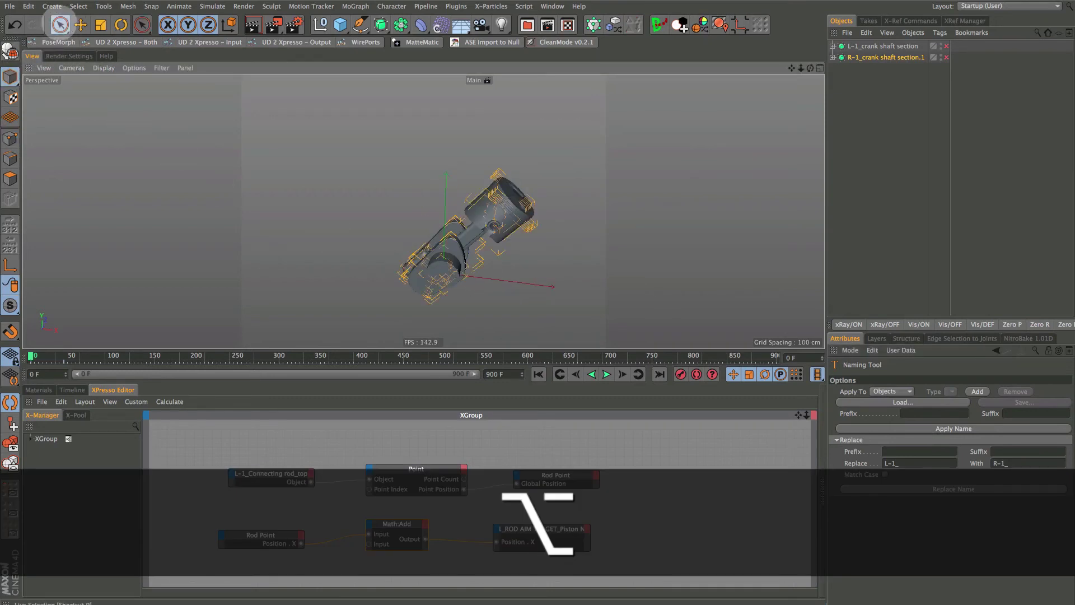
pyautogui.click(839, 76)
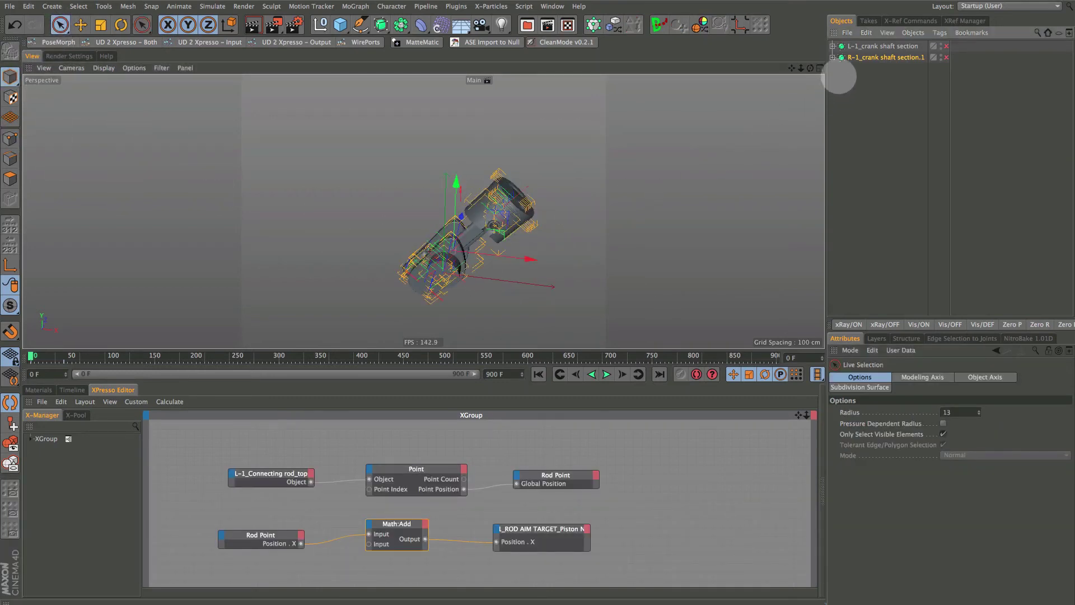
pyautogui.keyDown('alt'); pyautogui.moveTo(616, 187); pyautogui.dragTo(593, 183); pyautogui.keyUp('alt')
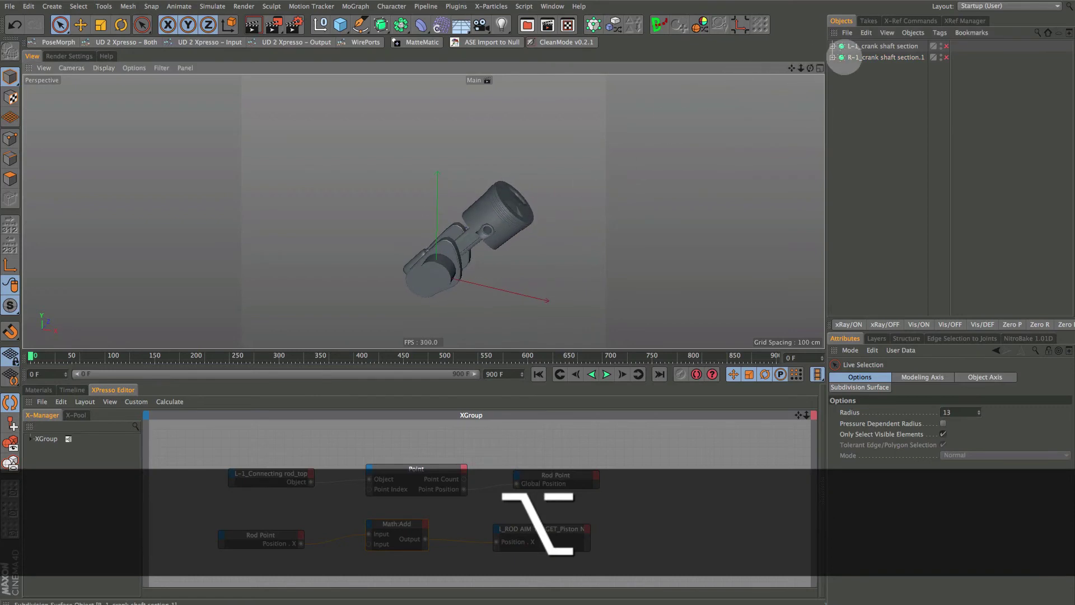
# Step: Rotate the R-1_crank shaft section null about the vertical axis in world coordinates so its piston leans opposite the first, forming a V
pyautogui.click(846, 57)
pyautogui.click(833, 57)
pyautogui.click(850, 68)
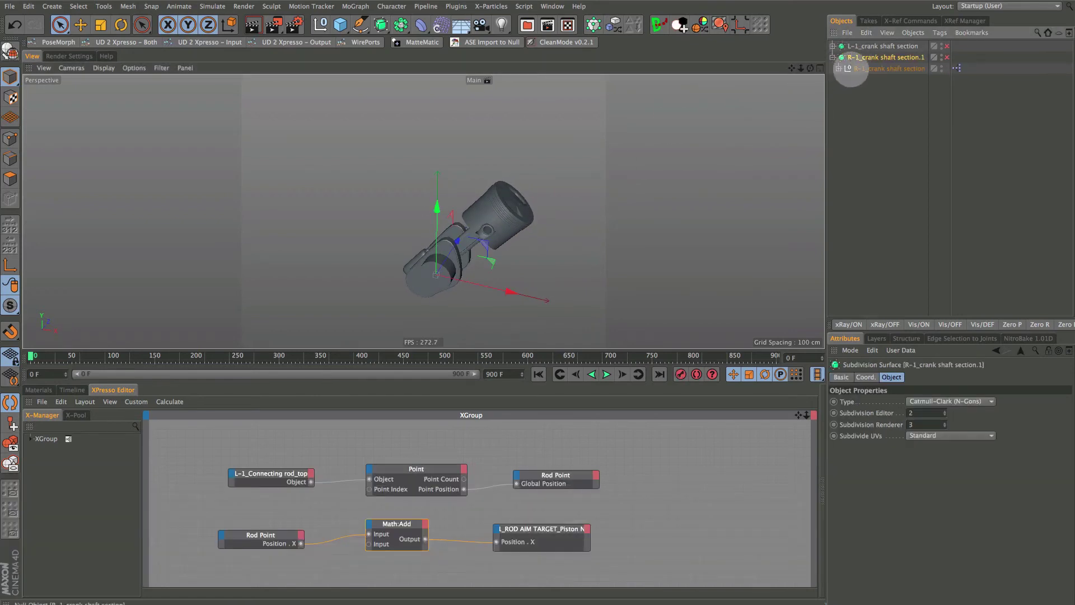
pyautogui.keyDown('alt'); pyautogui.moveTo(612, 227); pyautogui.dragTo(508, 258); pyautogui.keyUp('alt')
pyautogui.press('r')
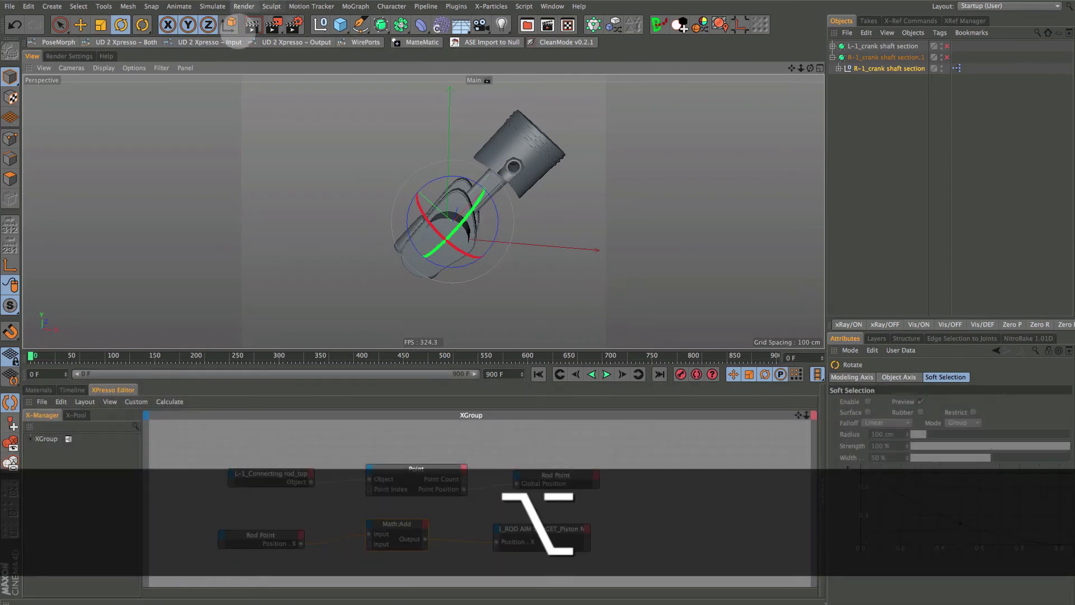
pyautogui.click(229, 24)
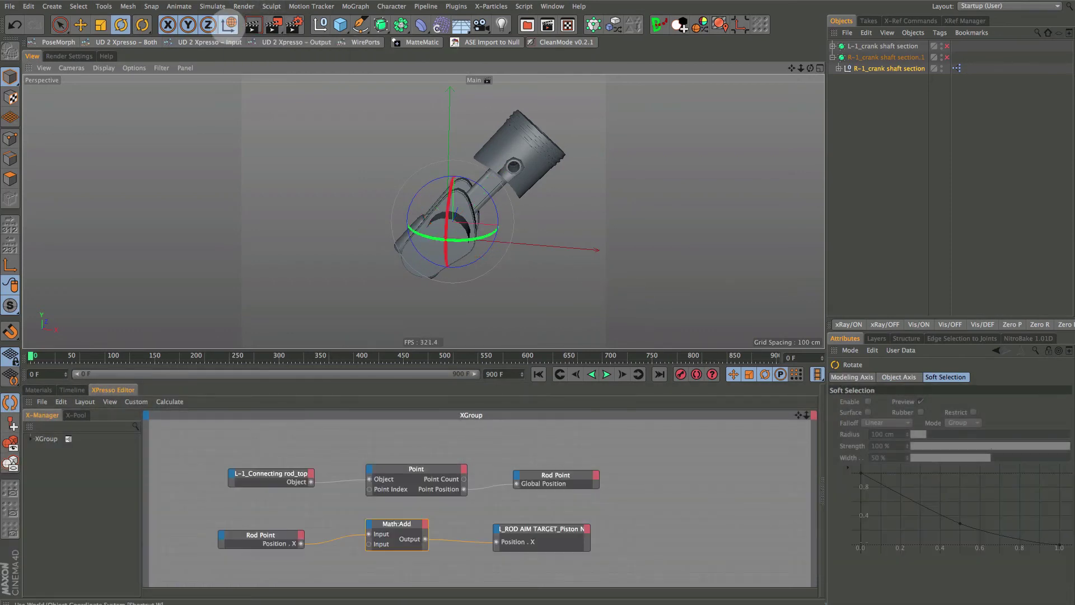
pyautogui.keyDown('alt'); pyautogui.moveTo(454, 229); pyautogui.dragTo(424, 211); pyautogui.keyUp('alt')
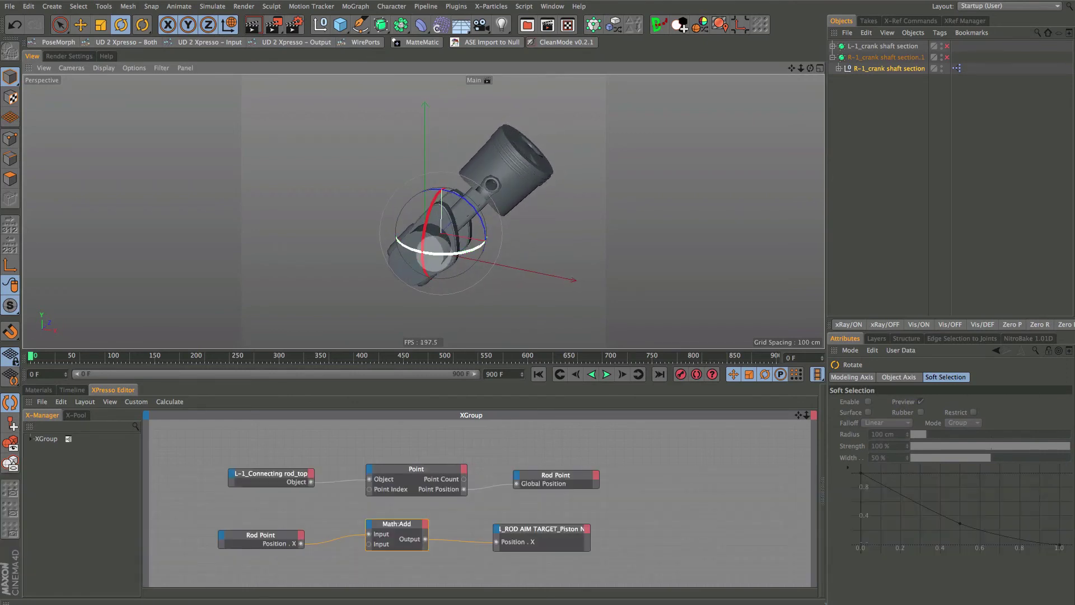
pyautogui.moveTo(476, 255); pyautogui.dragTo(464, 235)
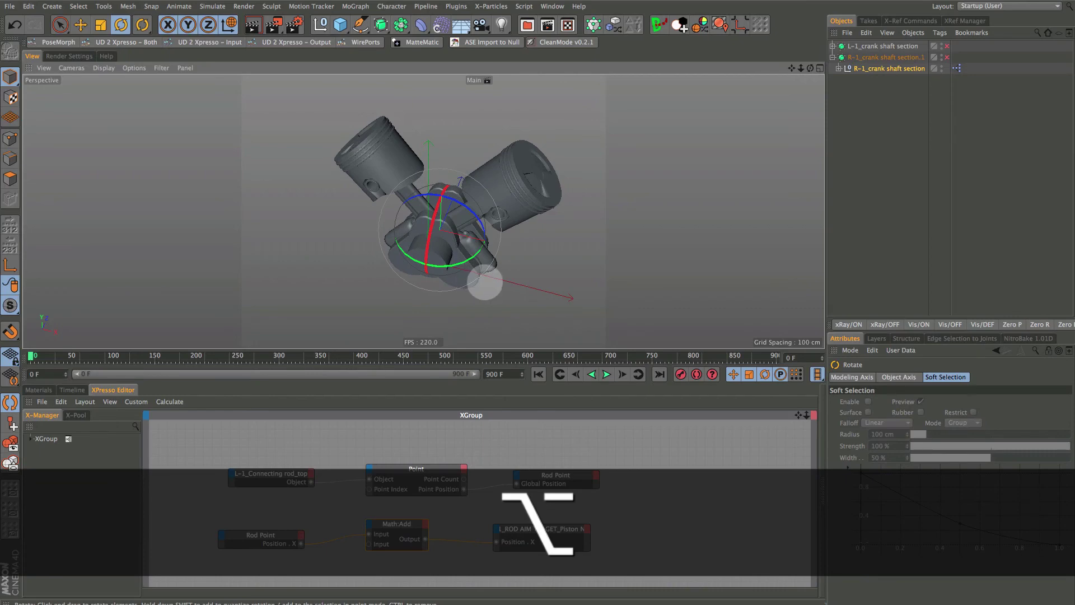
# Step: In the top view, move the R-1_crank shaft section null about 168 cm along its Z axis, placing it behind the first section
pyautogui.press('F2')
pyautogui.scroll(-4, 497, 271)
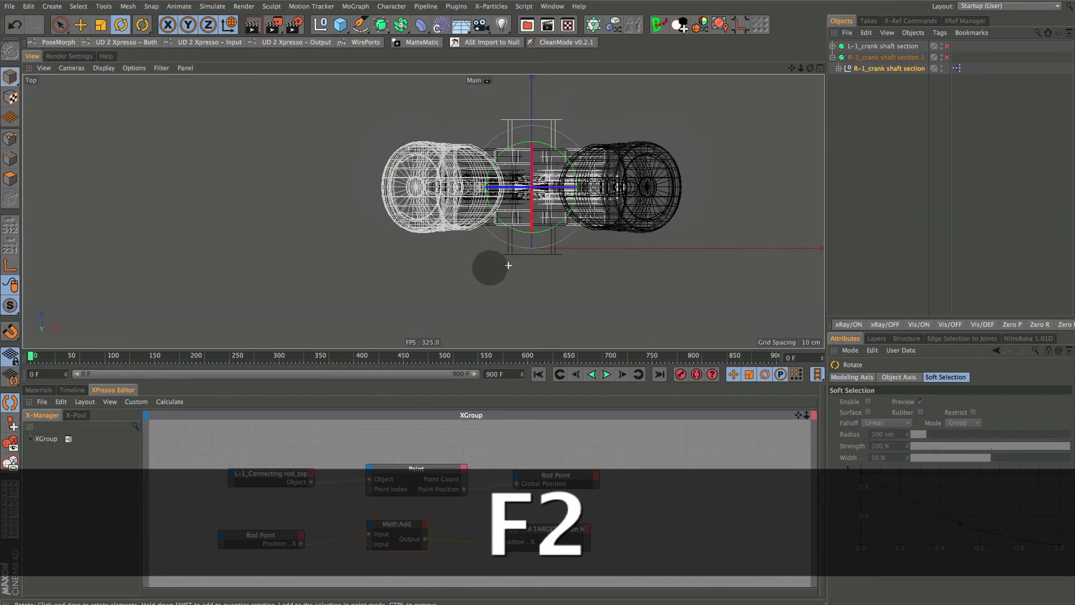
pyautogui.keyDown('alt'); pyautogui.moveTo(438, 270); pyautogui.dragTo(365, 300, button='middle'); pyautogui.keyUp('alt')
pyautogui.press('e')
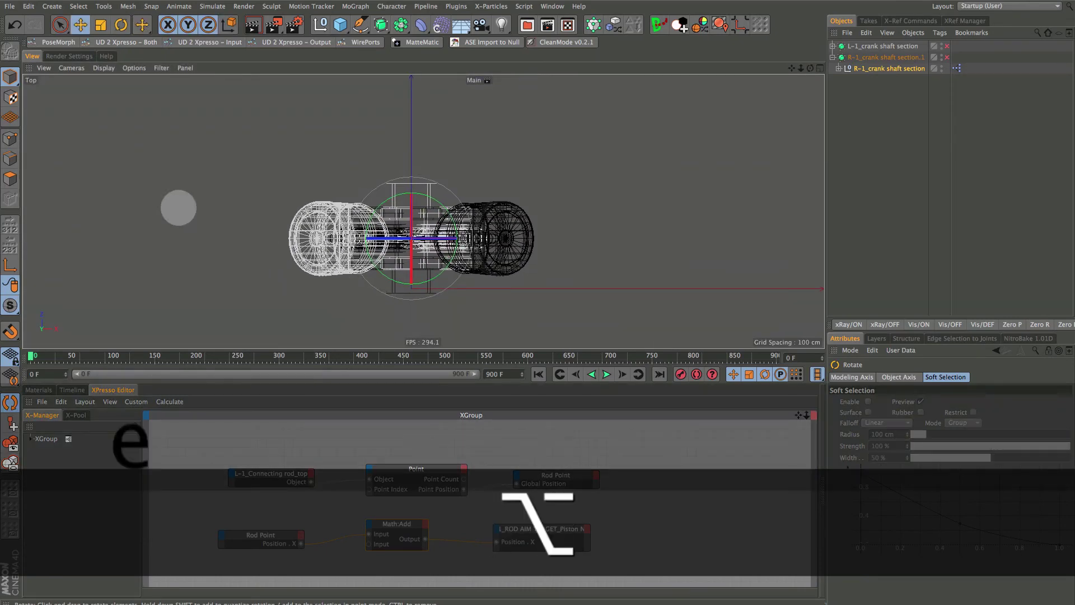
pyautogui.click(60, 25)
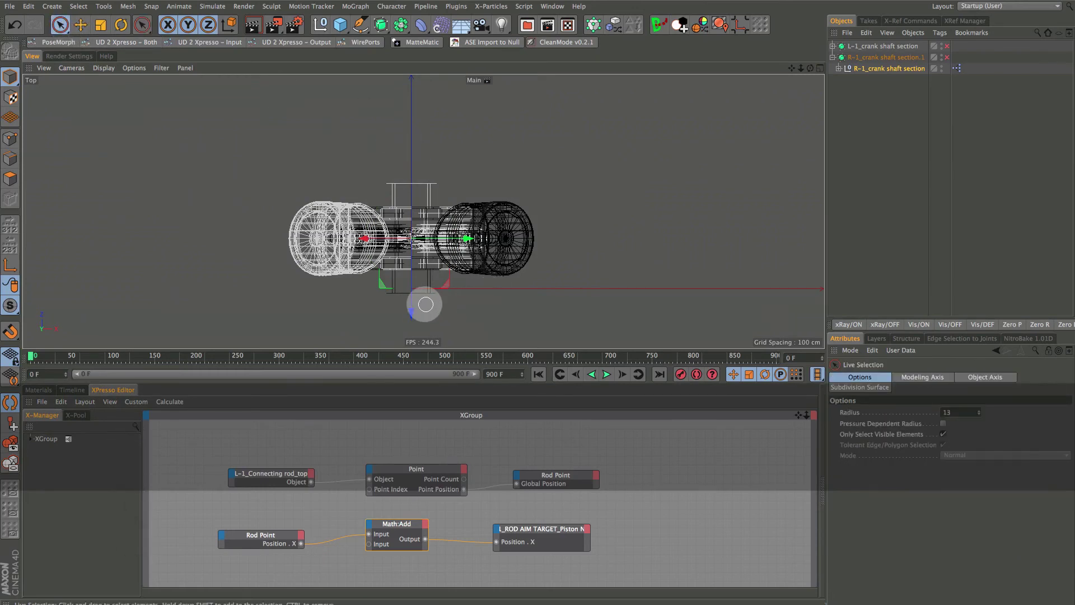
pyautogui.moveTo(410, 309); pyautogui.dragTo(412, 227)
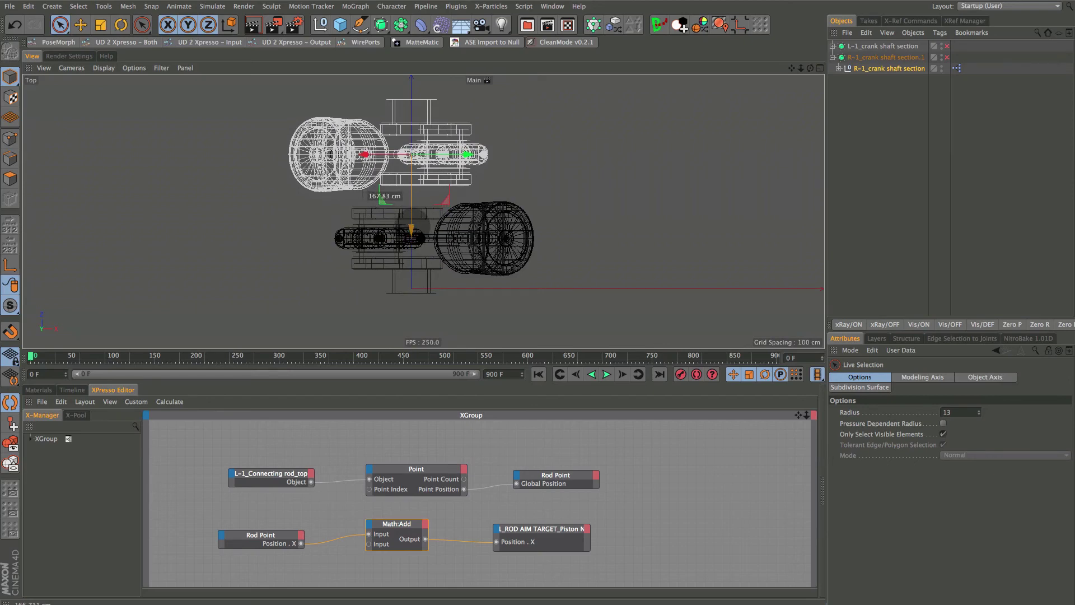
pyautogui.keyDown('alt'); pyautogui.moveTo(417, 213); pyautogui.dragTo(424, 212, button='right'); pyautogui.keyUp('alt')
pyautogui.keyDown('alt'); pyautogui.moveTo(424, 212); pyautogui.dragTo(422, 223, button='middle'); pyautogui.keyUp('alt')
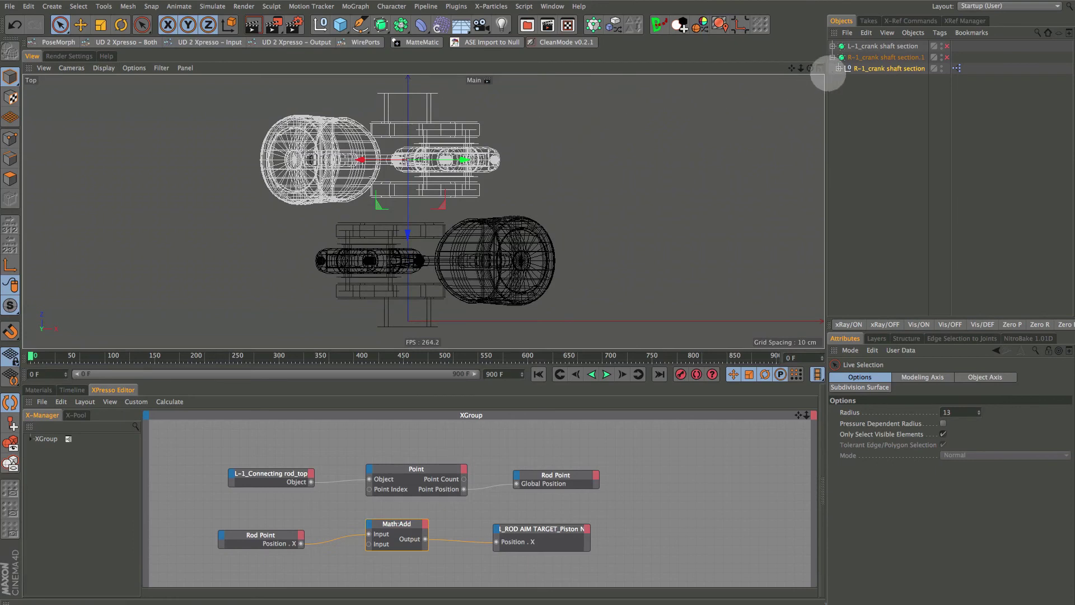
# Step: Expand the R-1_ hierarchy, select the R-1_crank shaft cylinder and set the top view's display to Hidden Line
pyautogui.click(839, 68)
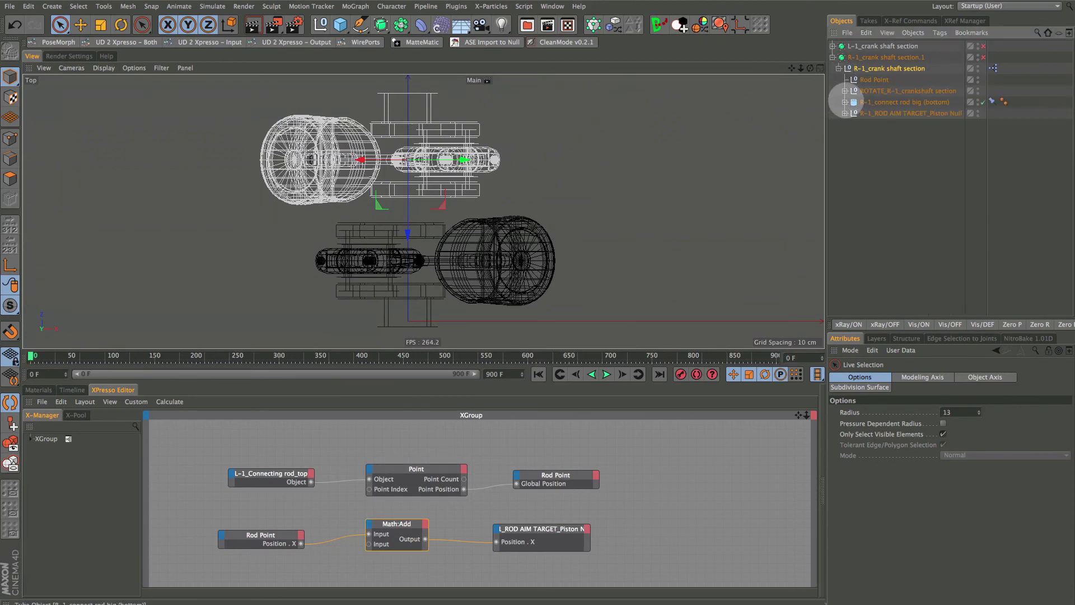
pyautogui.click(844, 90)
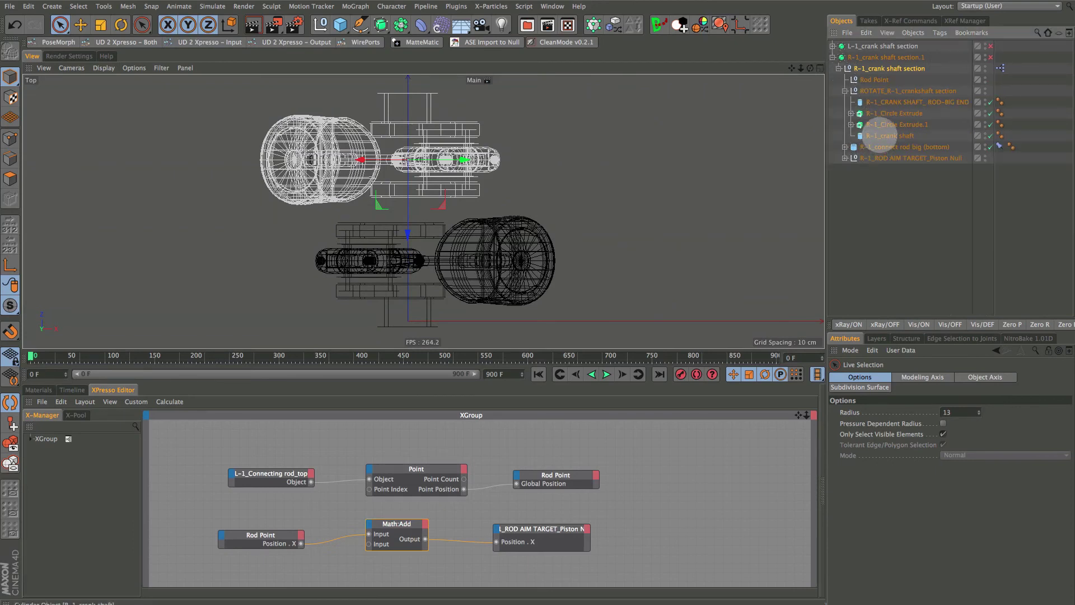
pyautogui.click(892, 136)
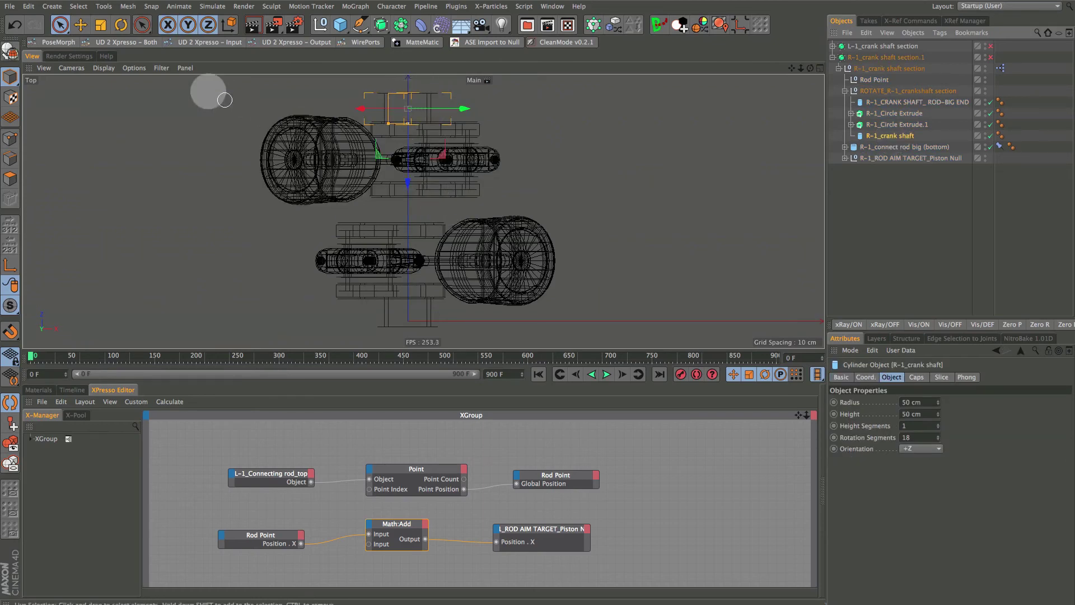
pyautogui.click(104, 68)
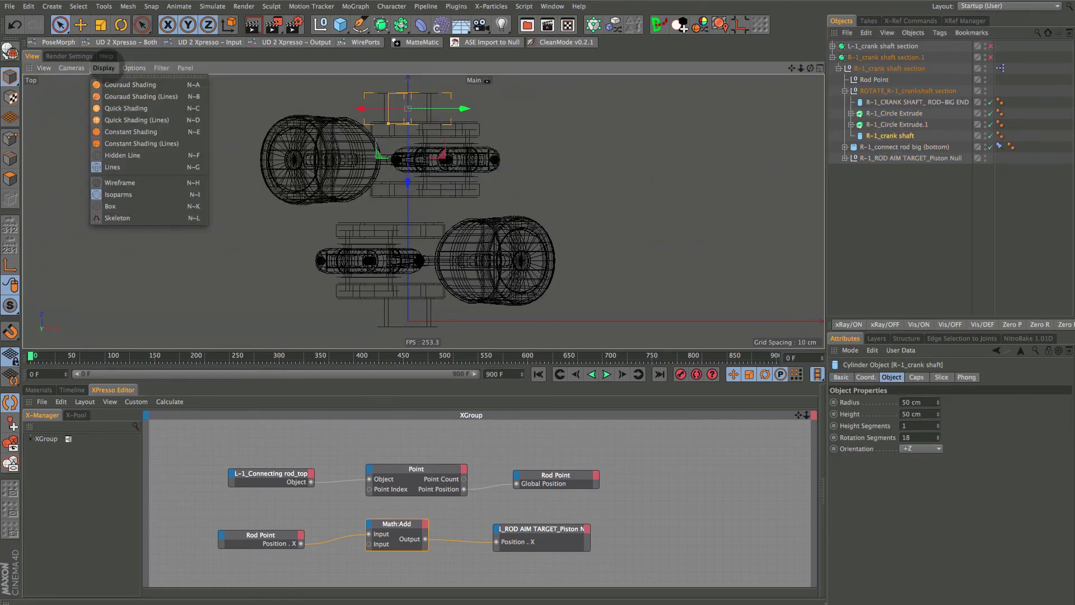
pyautogui.click(119, 183)
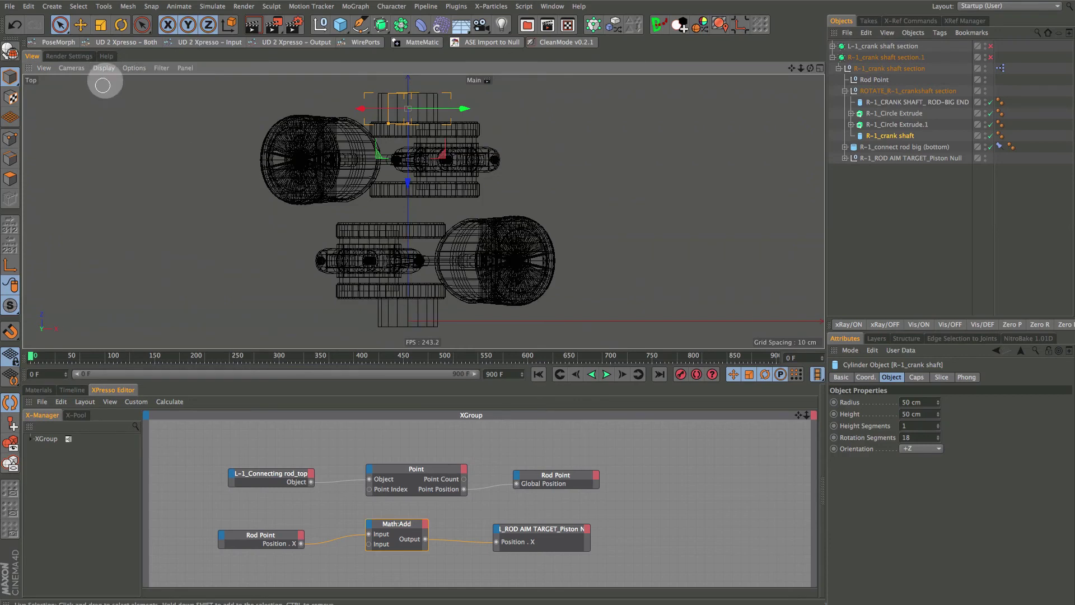
pyautogui.click(103, 68)
pyautogui.click(122, 155)
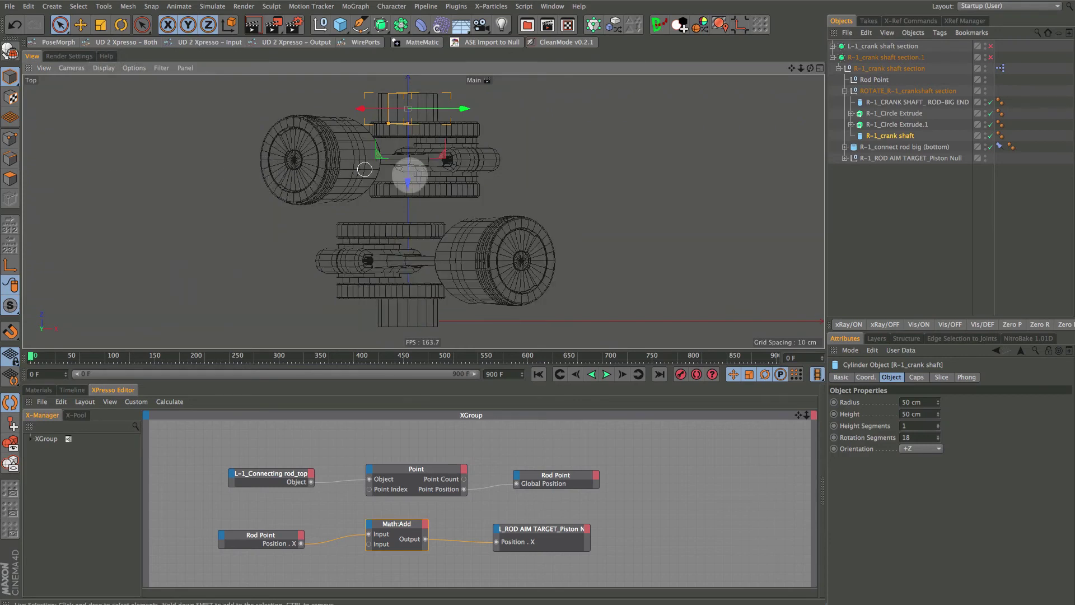
# Step: Move the R-1_crank shaft cylinder along its Z axis into the gap between the two engine sections and return to the perspective view
pyautogui.press('alt')
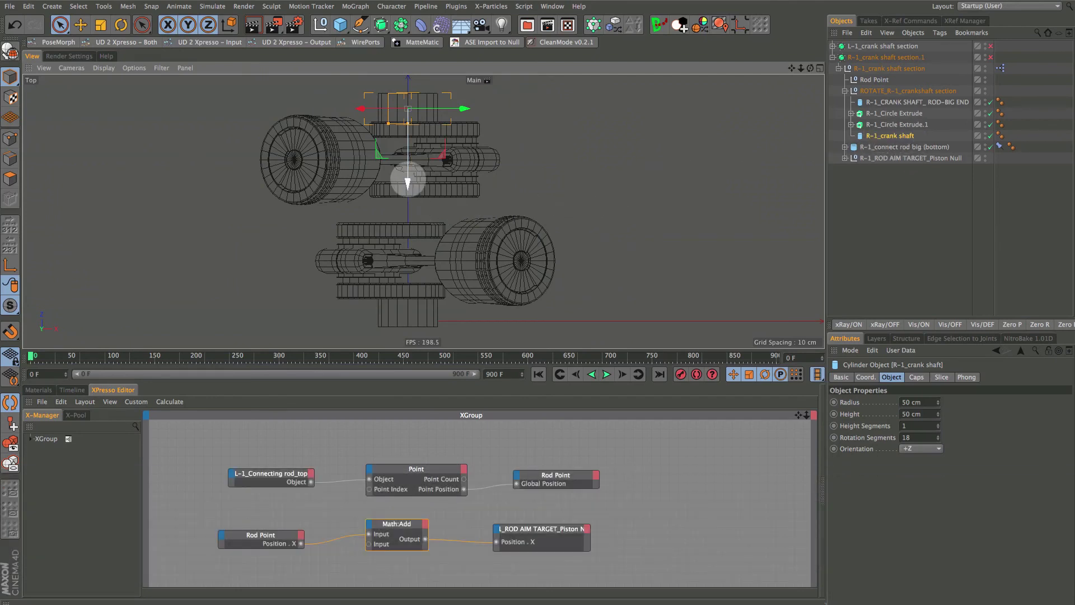
pyautogui.moveTo(408, 182); pyautogui.dragTo(392, 276)
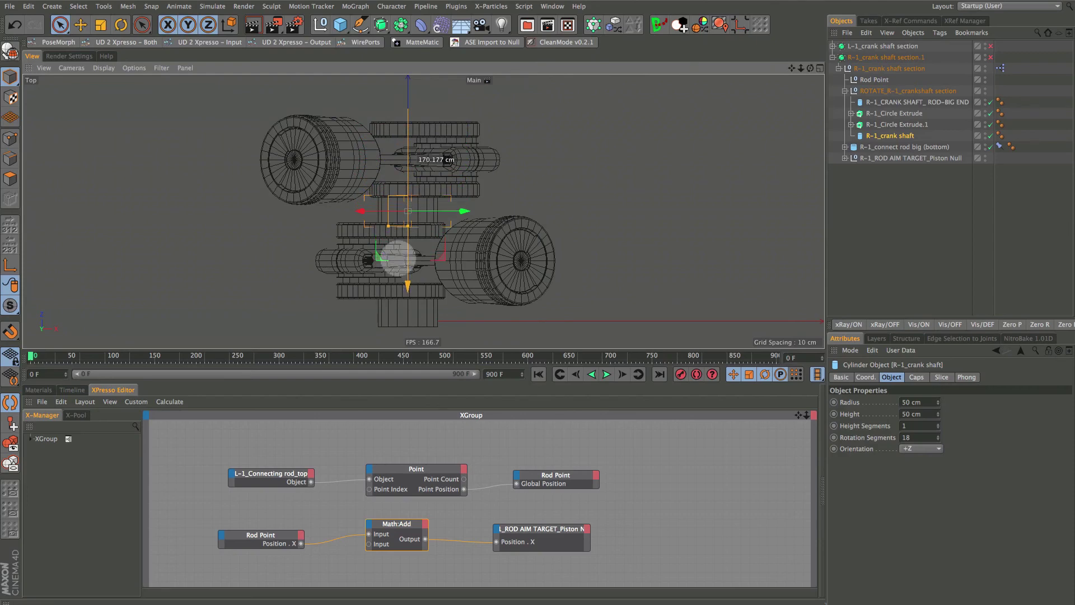
pyautogui.moveTo(415, 205)
pyautogui.keyDown('alt'); pyautogui.mouseDown(button='right')
pyautogui.moveTo(458, 180)
pyautogui.moveTo(465, 211)
pyautogui.moveTo(472, 192)
pyautogui.moveTo(430, 230)
pyautogui.moveTo(428, 252)
pyautogui.mouseUp(button='right'); pyautogui.keyUp('alt')
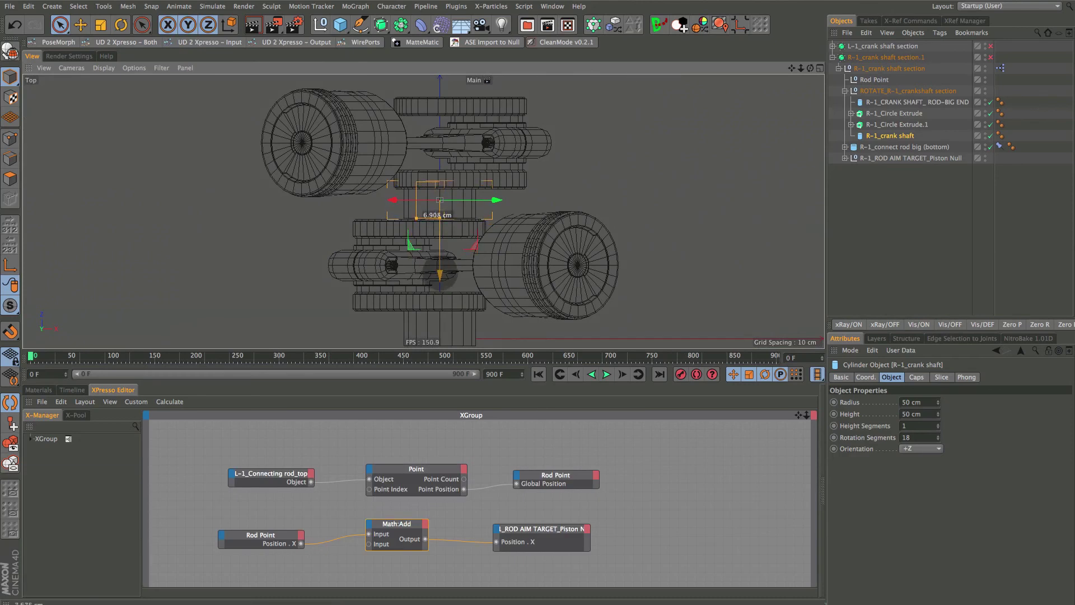
pyautogui.moveTo(440, 277)
pyautogui.keyDown('alt'); pyautogui.mouseDown(button='right')
pyautogui.moveTo(490, 252)
pyautogui.moveTo(442, 268)
pyautogui.mouseUp(button='right'); pyautogui.keyUp('alt')
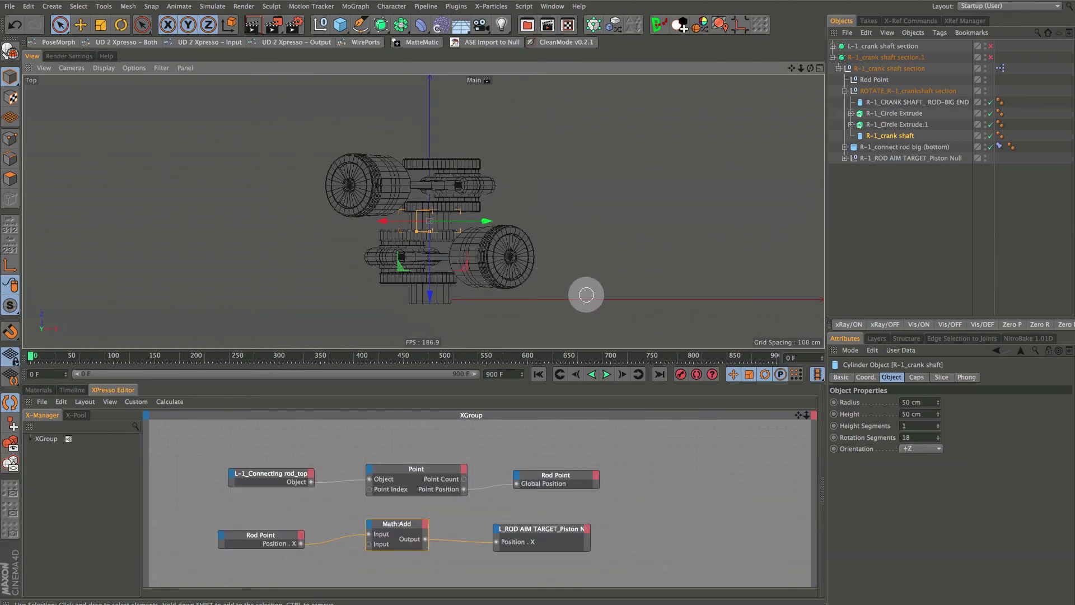
pyautogui.press('F1')
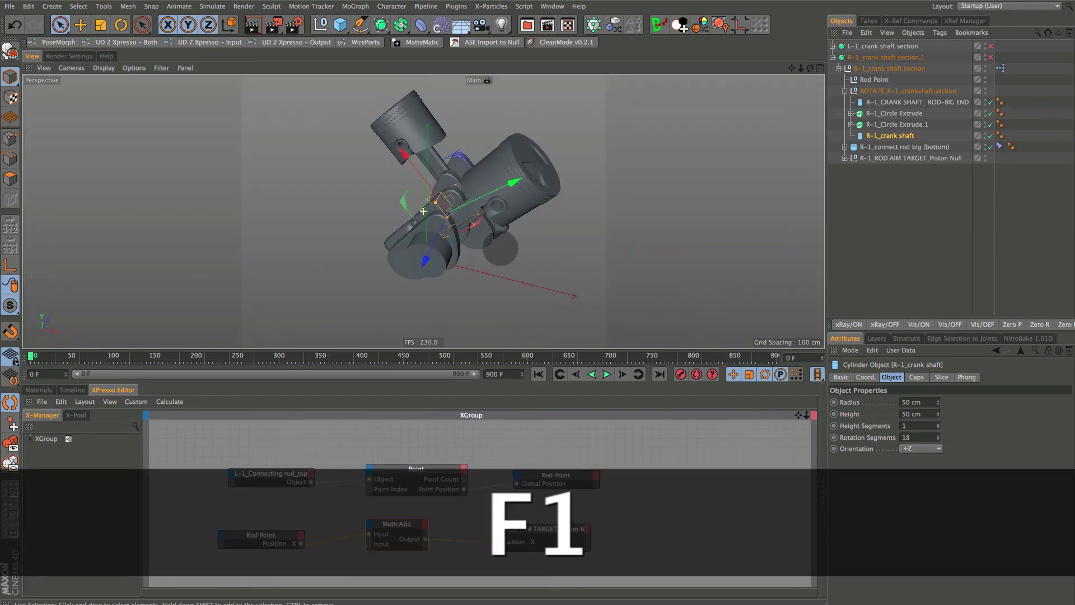
pyautogui.keyDown('alt'); pyautogui.moveTo(424, 211); pyautogui.dragTo(504, 252, button='right'); pyautogui.keyUp('alt')
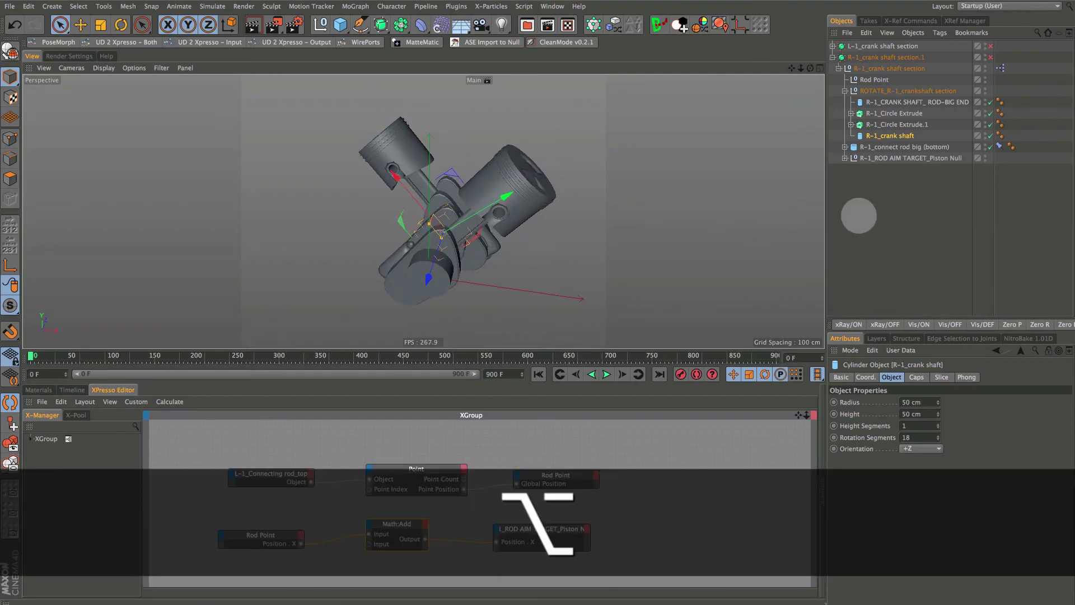
# Step: Deselect all objects, stop the engine animation's playback and return to the first frame
pyautogui.hotkey('ctrl', 'shift', 'a')
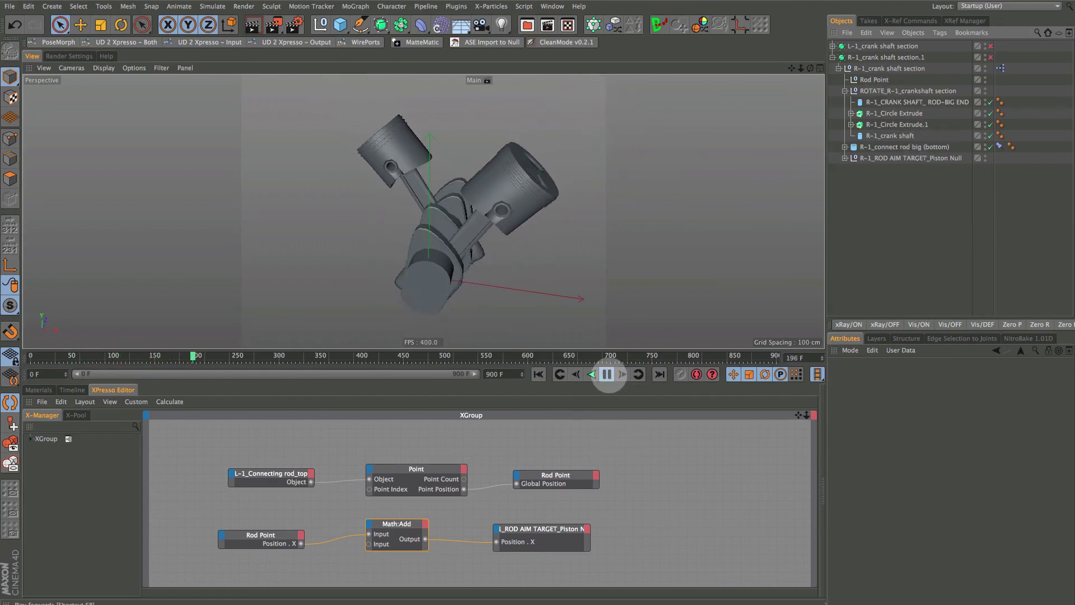
pyautogui.click(606, 374)
pyautogui.click(538, 374)
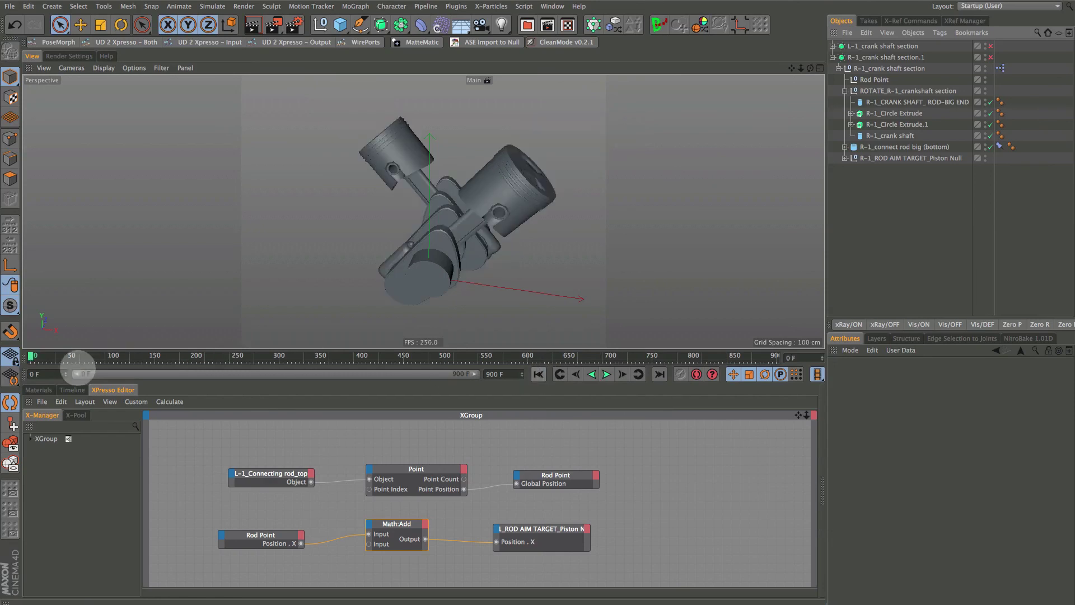
# Step: In the timeline, set the ROTATE_R-1_crankshaft section rotation key at frame 40 to -360°
pyautogui.click(72, 390)
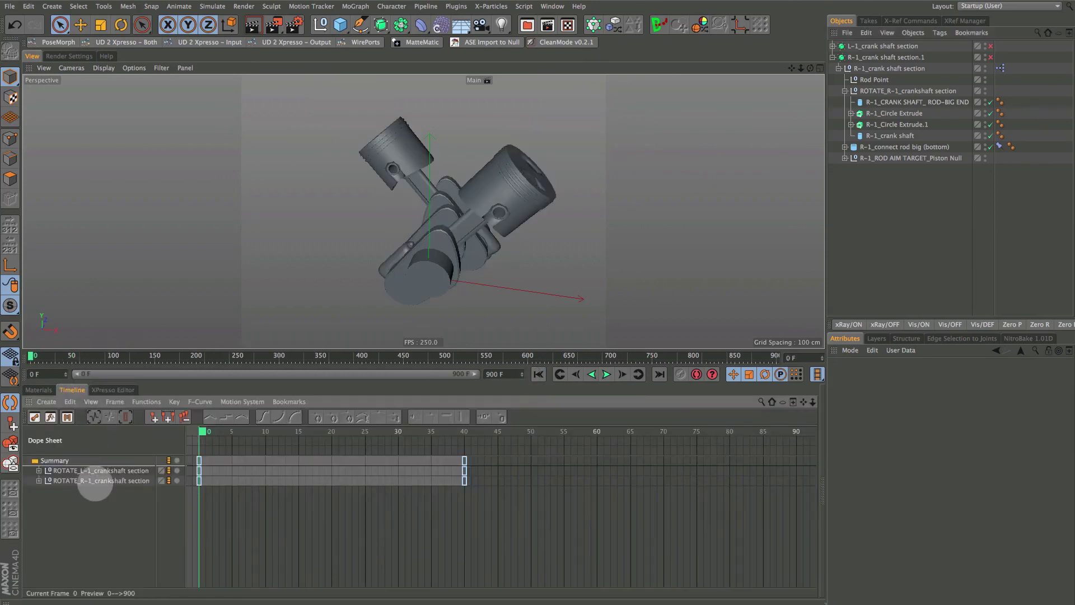
pyautogui.click(116, 481)
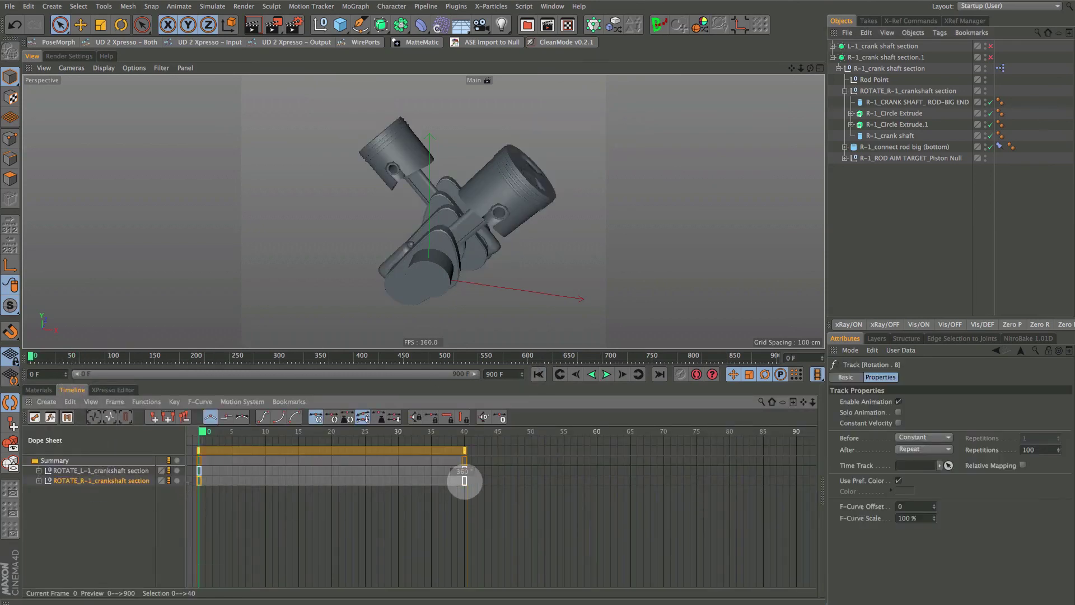
pyautogui.click(464, 480)
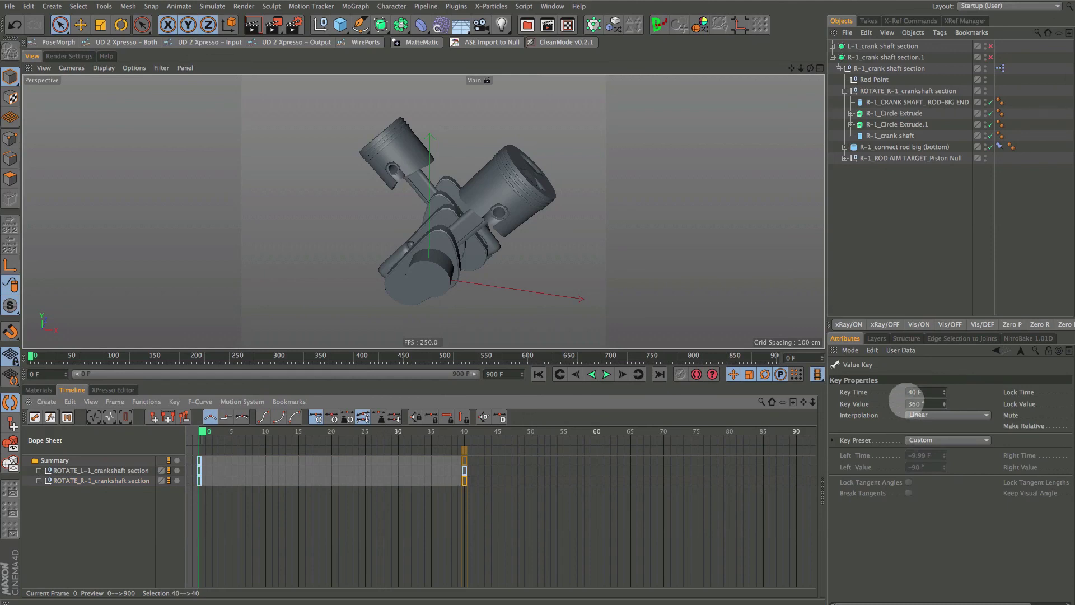
pyautogui.click(918, 403)
pyautogui.write('-')
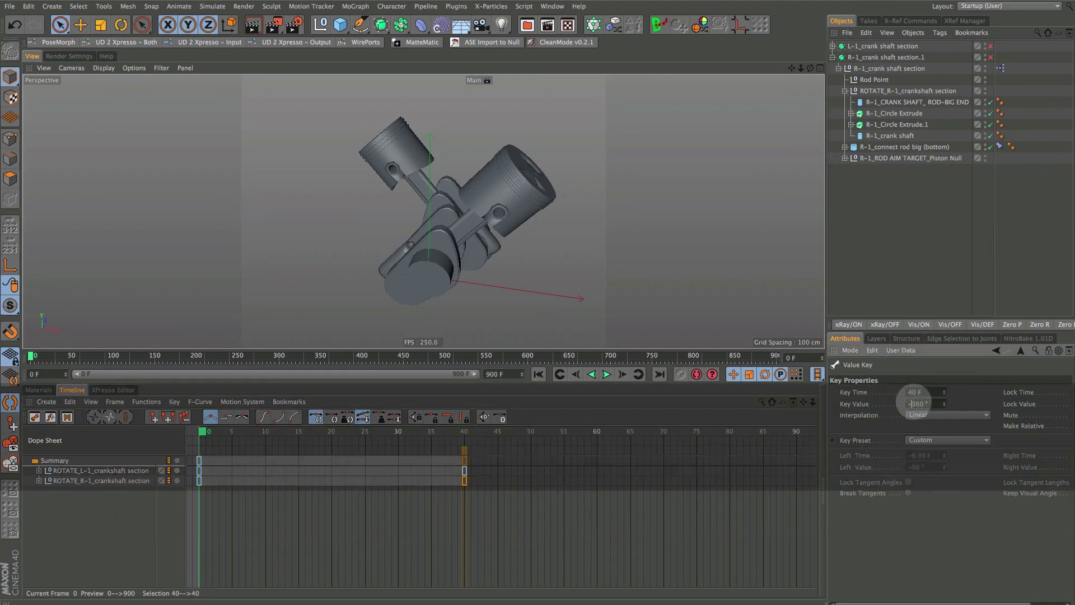
pyautogui.press('Return')
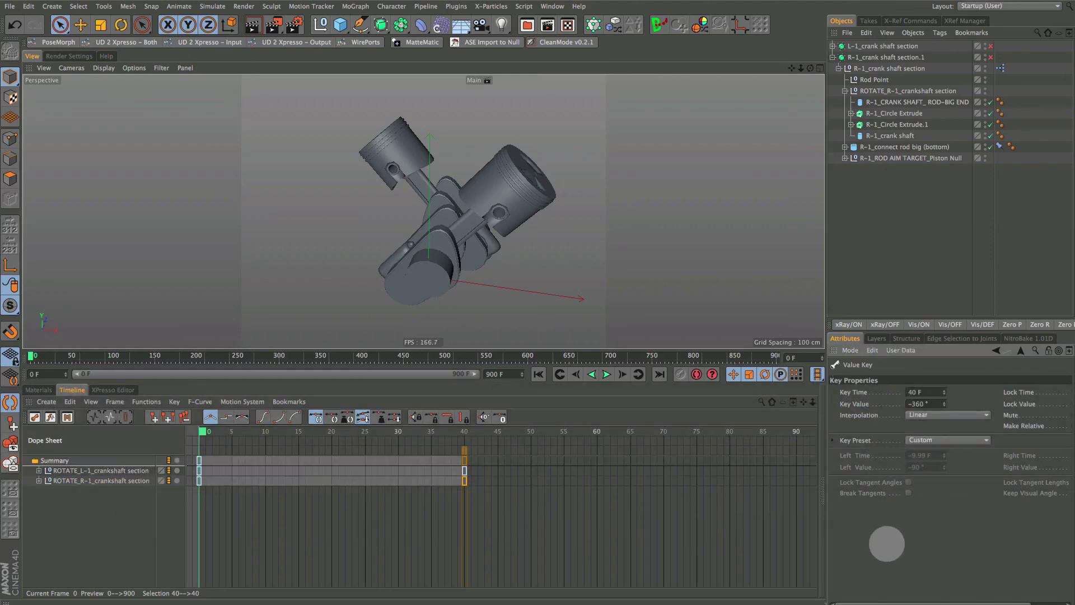
# Step: Play the animation to check that both crankshaft sections turn in the same direction, and return to frame 0
pyautogui.click(607, 375)
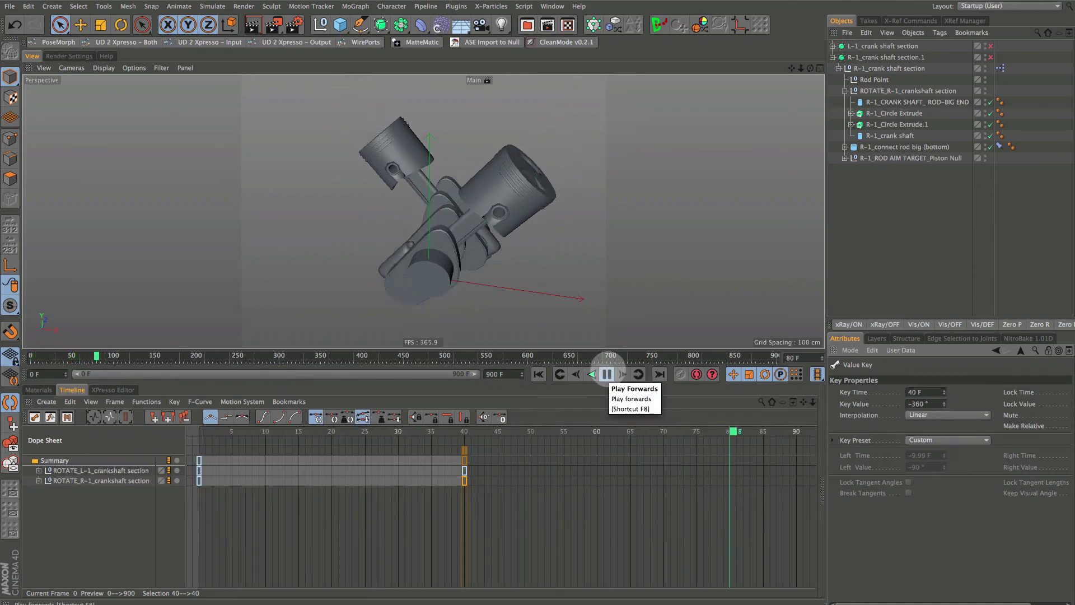
pyautogui.click(607, 375)
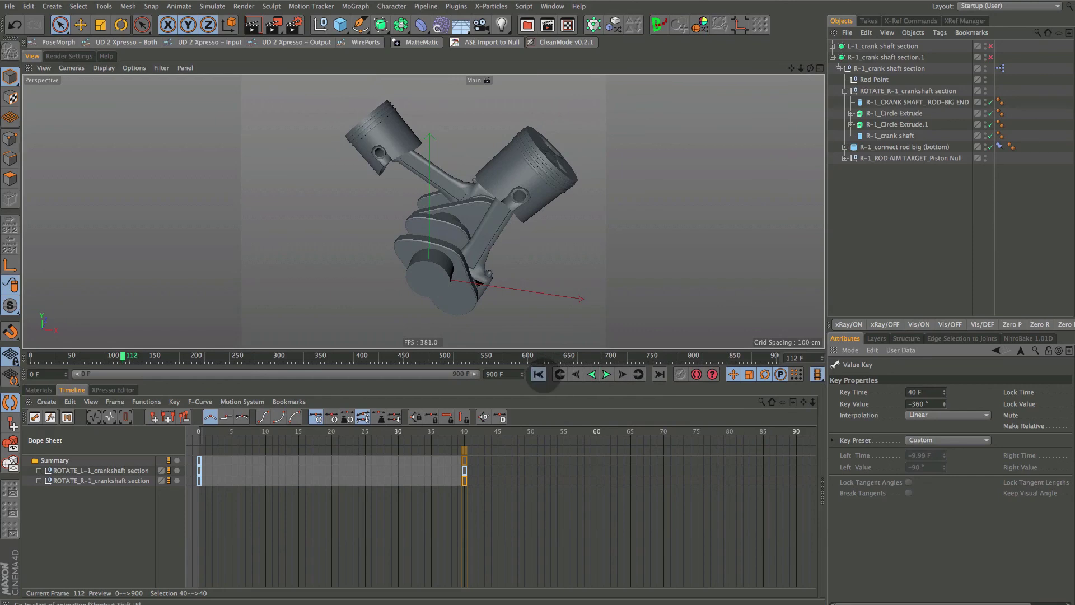
pyautogui.click(539, 374)
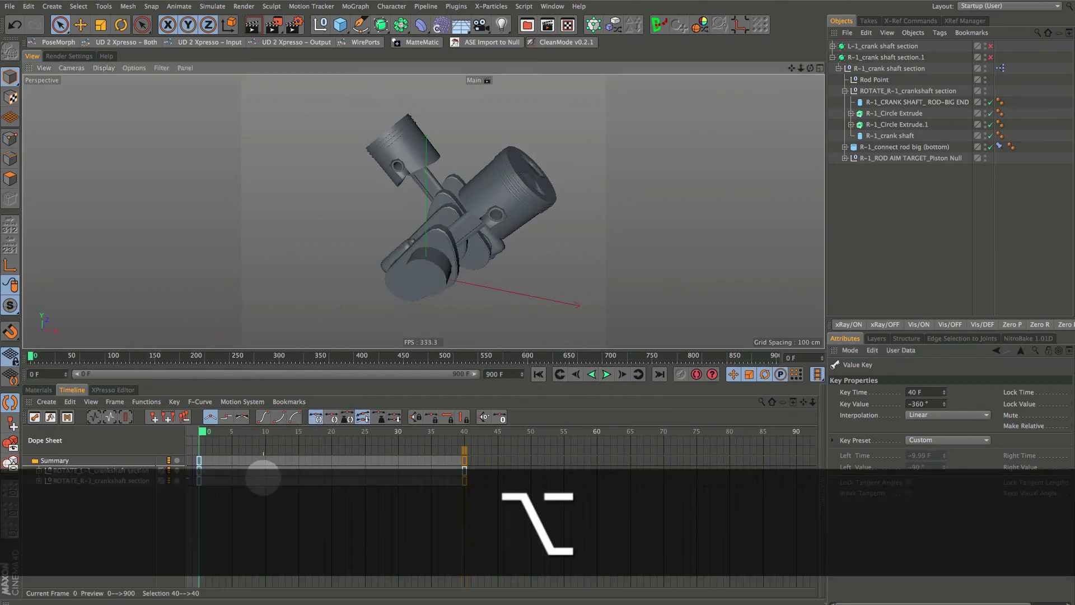
# Step: Shift both rotation keys of ROTATE_R-1_crankshaft section 20 frames earlier in the timeline, spanning frames -20 to 20
pyautogui.keyDown('alt'); pyautogui.moveTo(263, 477); pyautogui.dragTo(474, 478); pyautogui.keyUp('alt')
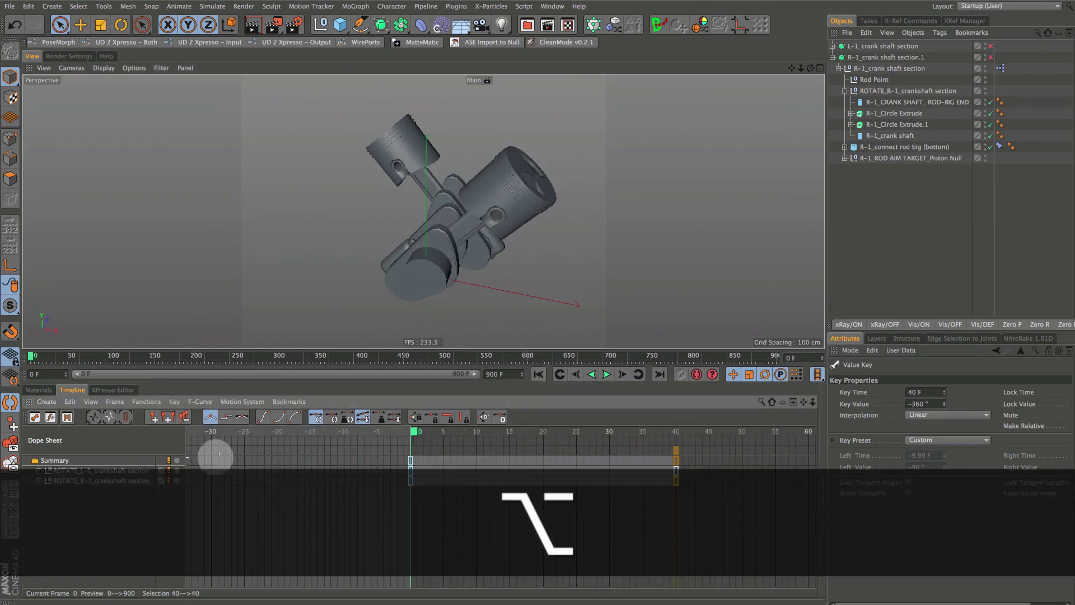
pyautogui.click(123, 481)
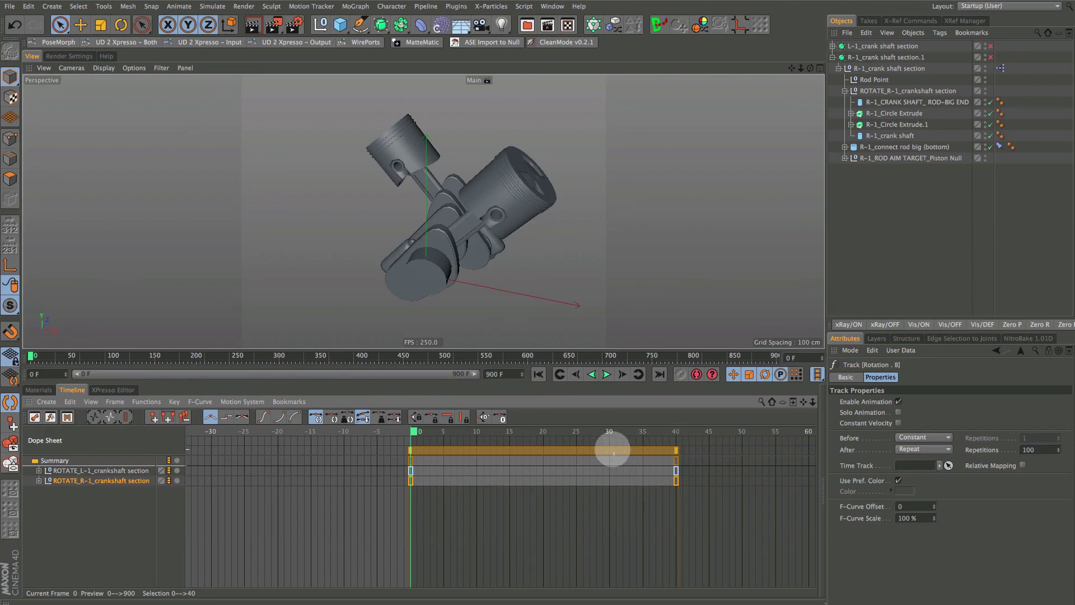
pyautogui.moveTo(609, 451); pyautogui.dragTo(478, 453)
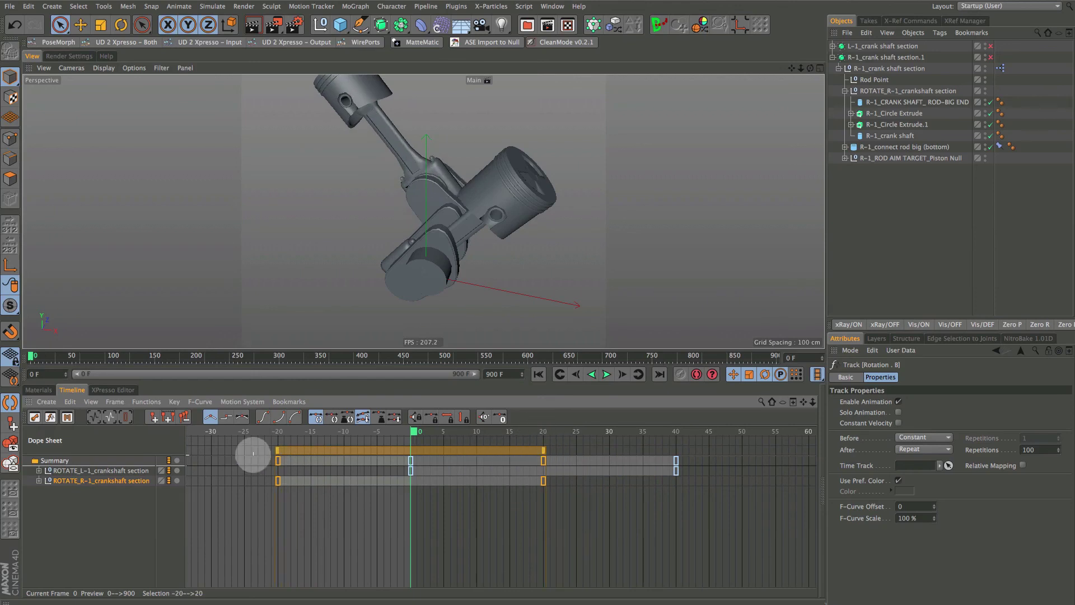
# Step: Play the animation and examine the offset motion of the two pistons in the perspective view, stopping playback when done
pyautogui.keyDown('alt'); pyautogui.moveTo(540, 269); pyautogui.dragTo(506, 319); pyautogui.keyUp('alt')
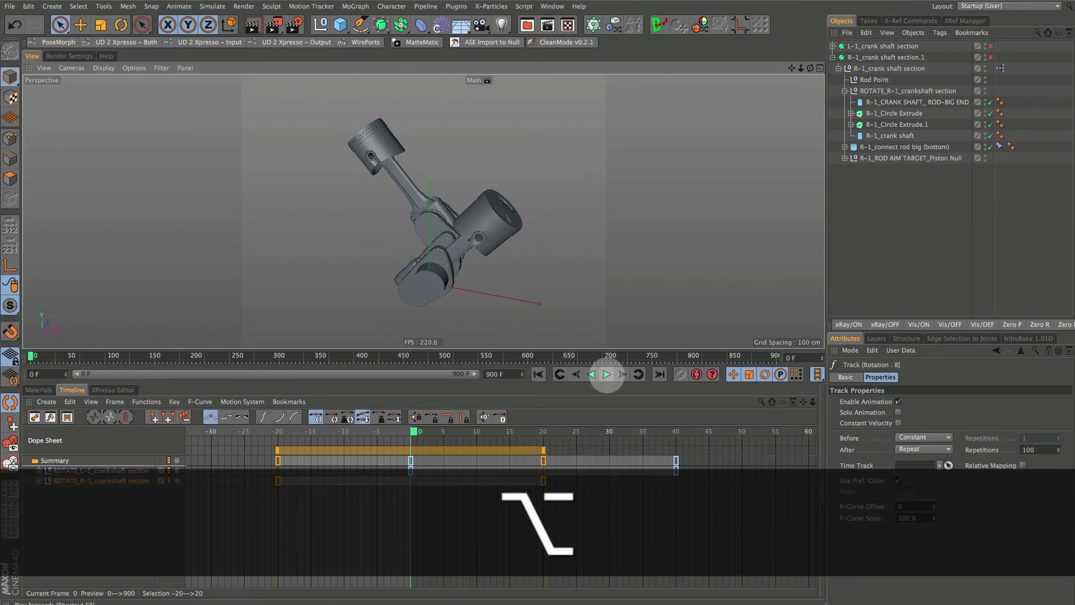
pyautogui.click(606, 374)
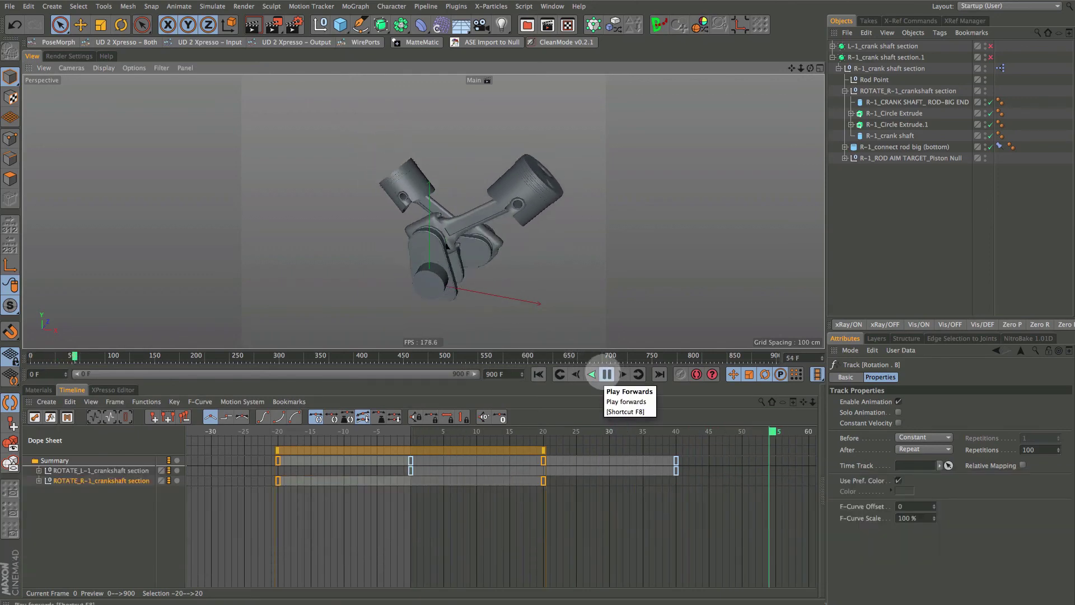
pyautogui.keyDown('alt'); pyautogui.moveTo(442, 224); pyautogui.dragTo(477, 237, button='right'); pyautogui.keyUp('alt')
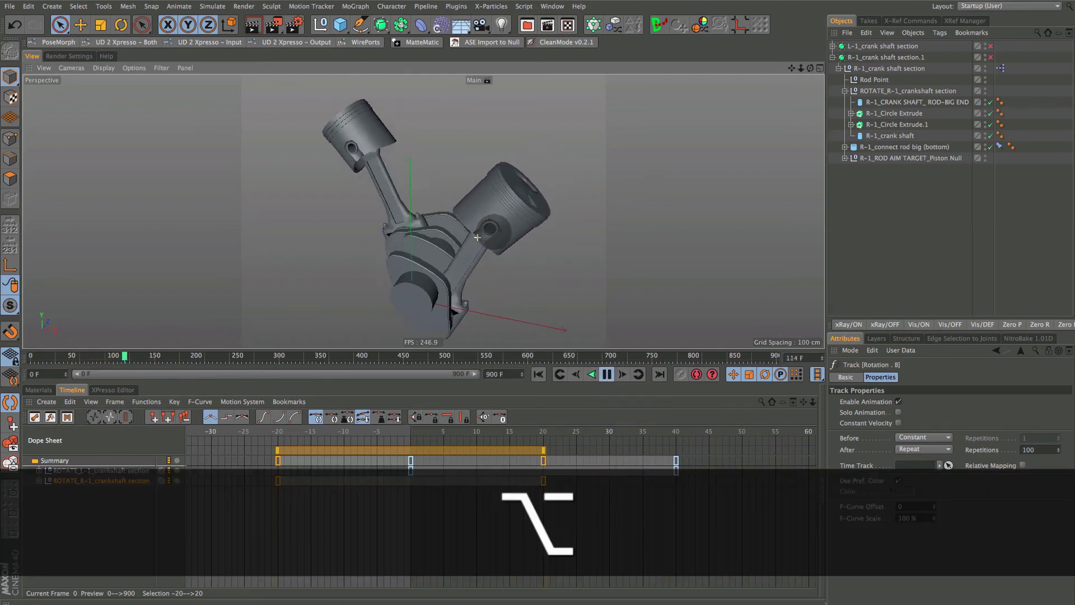
pyautogui.click(606, 374)
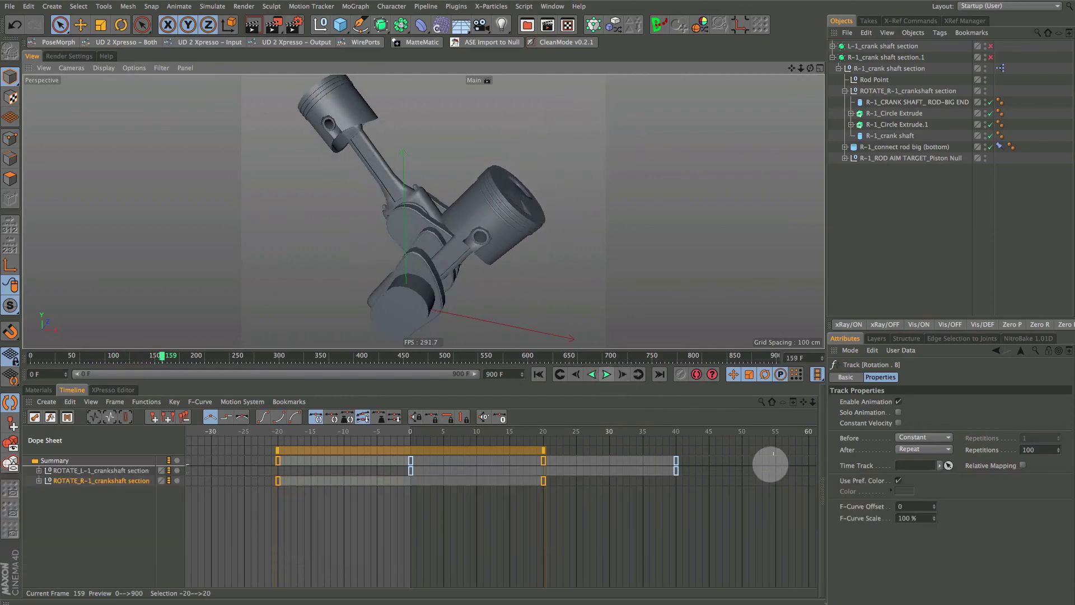